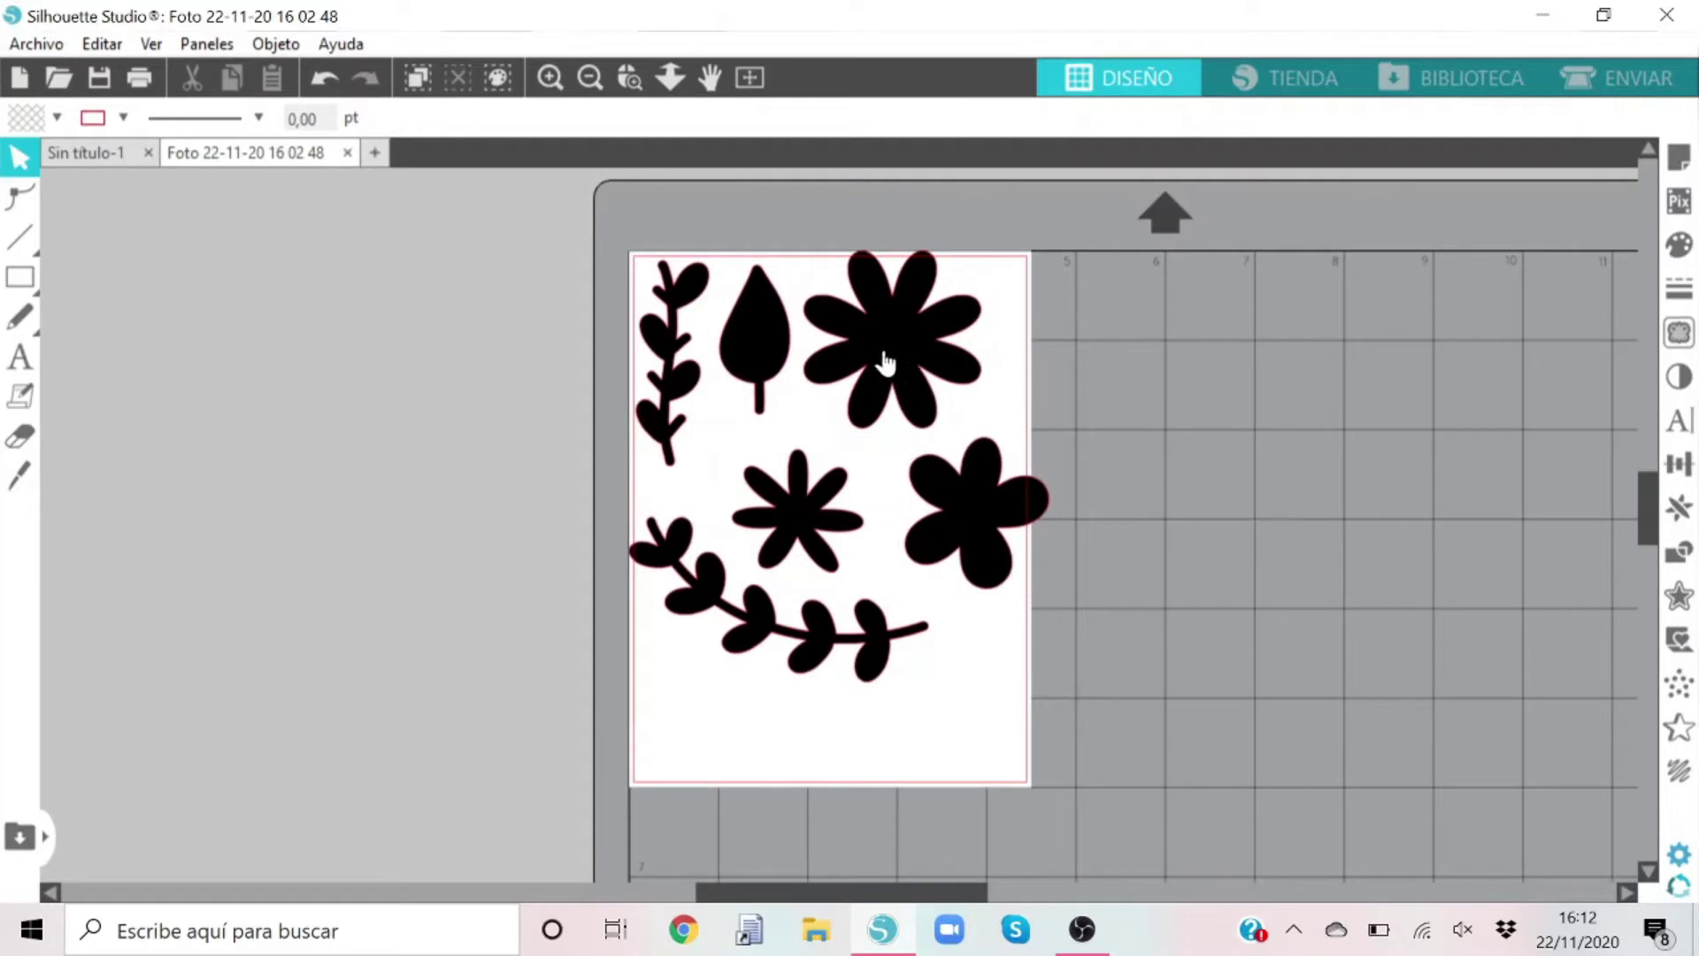
Move all the flowers, branches and the leaf off the page onto the mat beside it, shrinking the curved branch
{"action": "left_click_drag", "start_coordinate": [891, 338], "coordinate": [1395, 360]}
{"action": "left_click_drag", "start_coordinate": [973, 513], "coordinate": [1309, 563]}
{"action": "left_click_drag", "start_coordinate": [859, 494], "coordinate": [1289, 382]}
{"action": "left_click", "coordinate": [783, 657]}
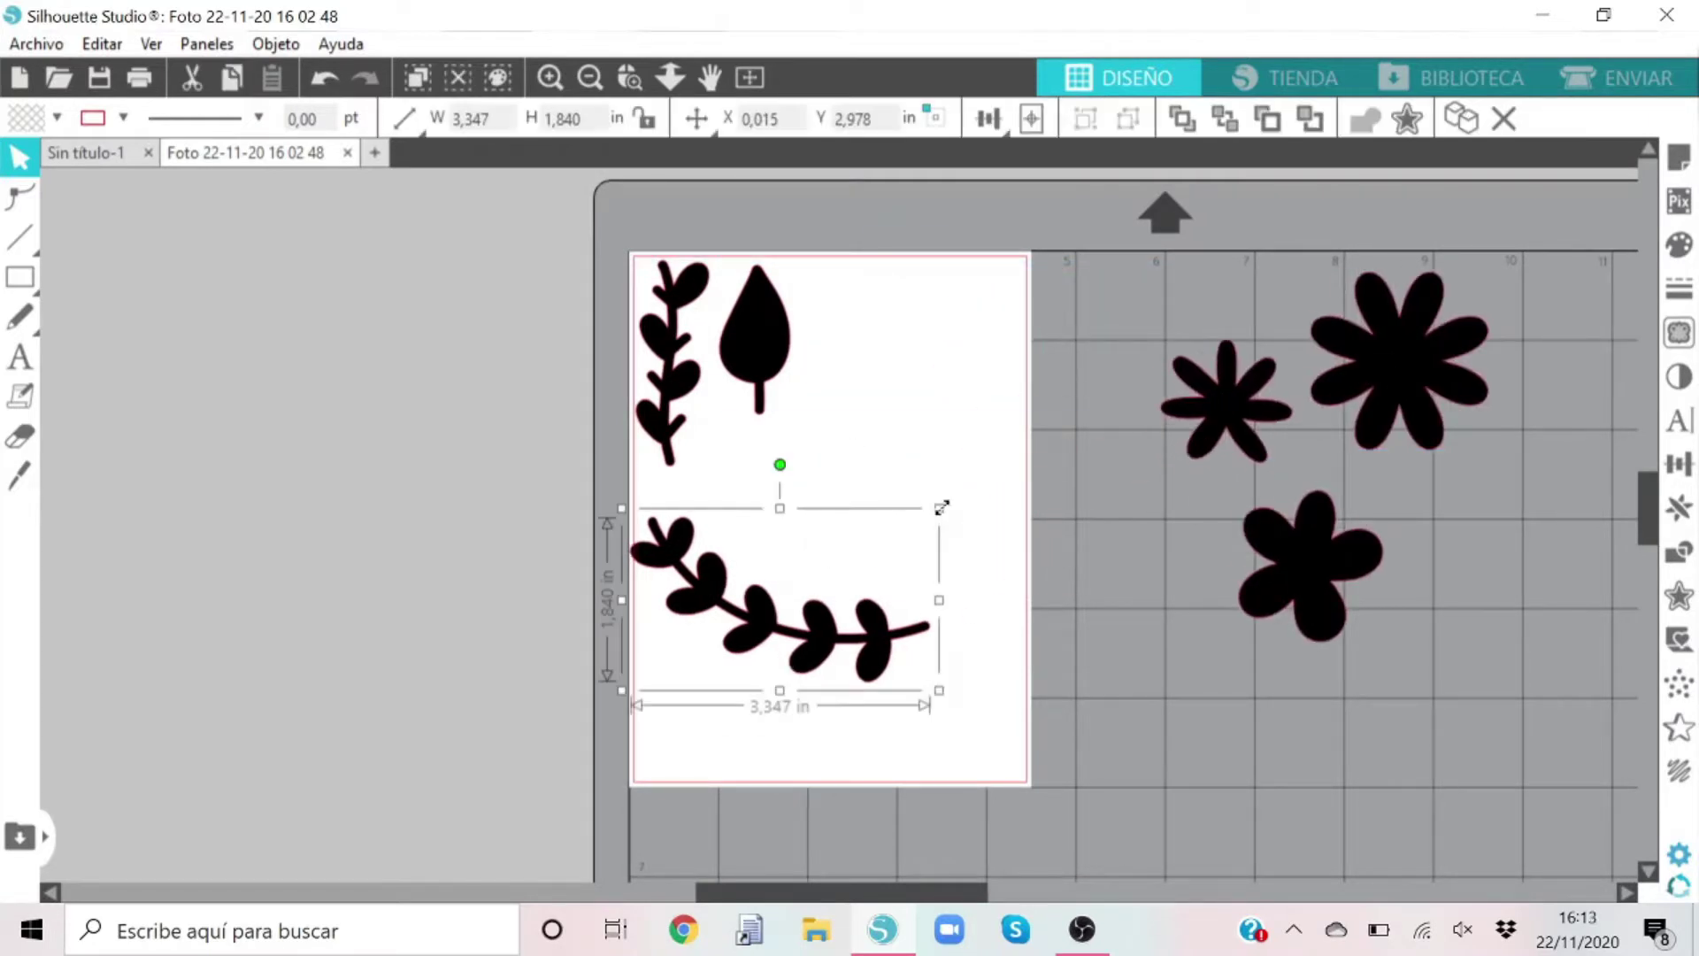
{"action": "left_click_drag", "start_coordinate": [937, 504], "coordinate": [869, 551]}
{"action": "left_click_drag", "start_coordinate": [791, 656], "coordinate": [1321, 763]}
{"action": "left_click_drag", "start_coordinate": [756, 345], "coordinate": [1139, 332]}
{"action": "left_click_drag", "start_coordinate": [686, 390], "coordinate": [1186, 593]}
Scale all the shapes down together to about 3.12 in overall width
{"action": "left_click", "coordinate": [1407, 394]}
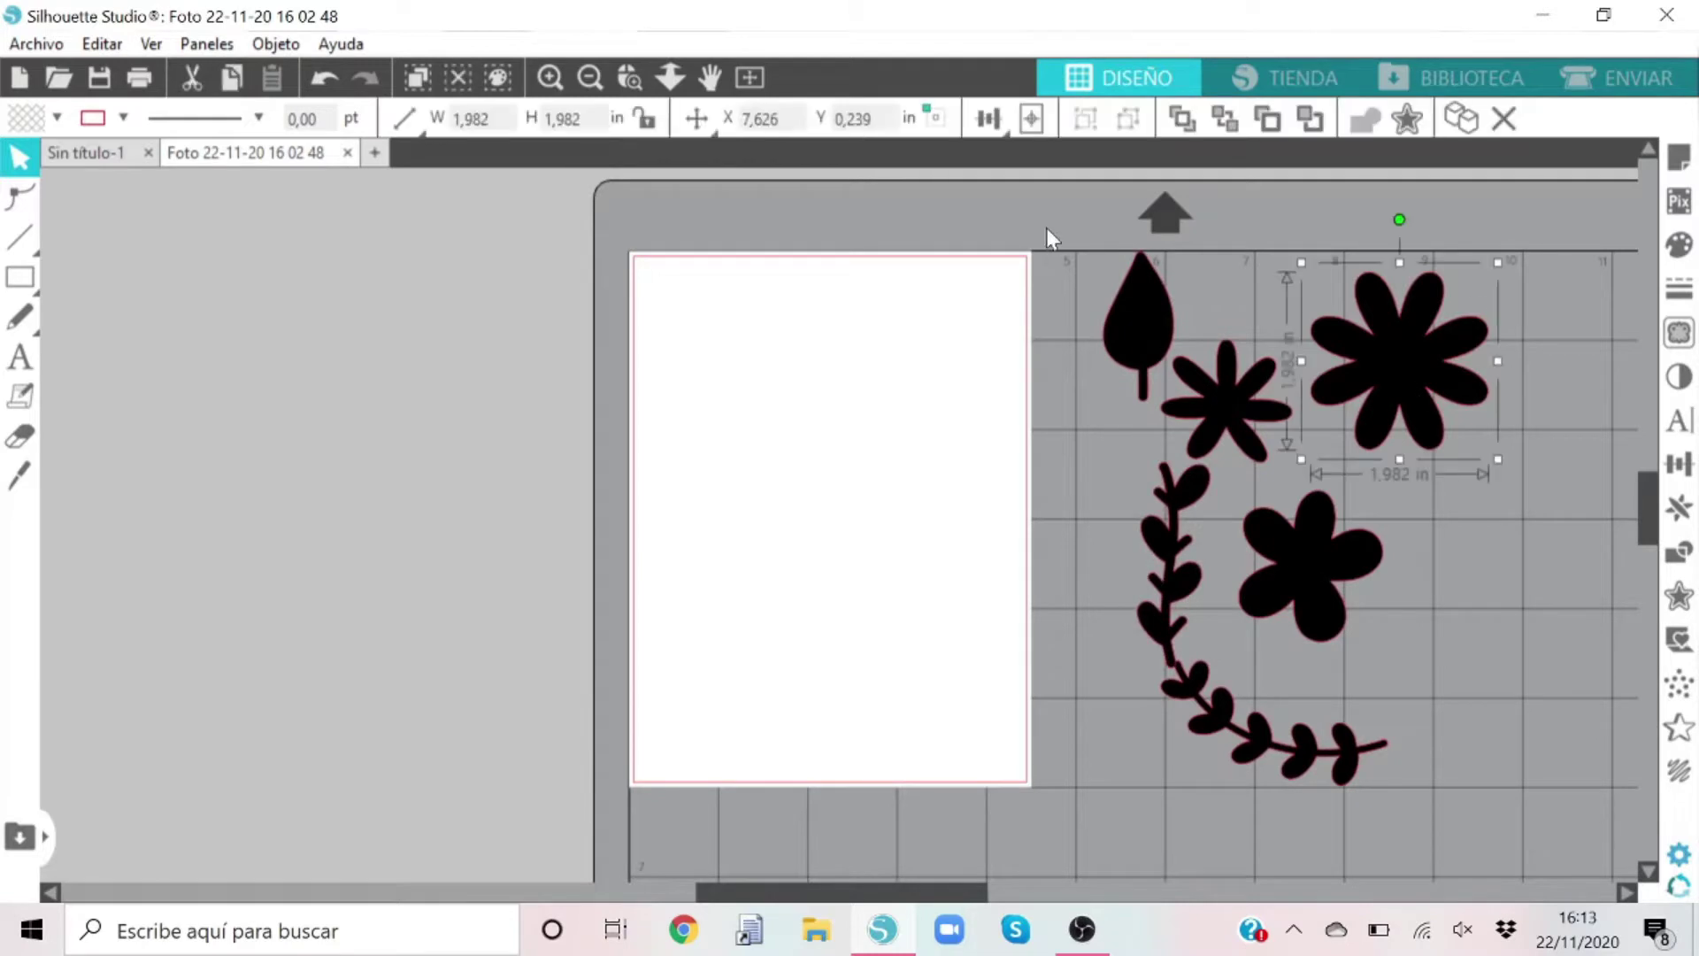
{"action": "key", "text": "ctrl+a"}
{"action": "left_click_drag", "start_coordinate": [1491, 248], "coordinate": [1396, 396]}
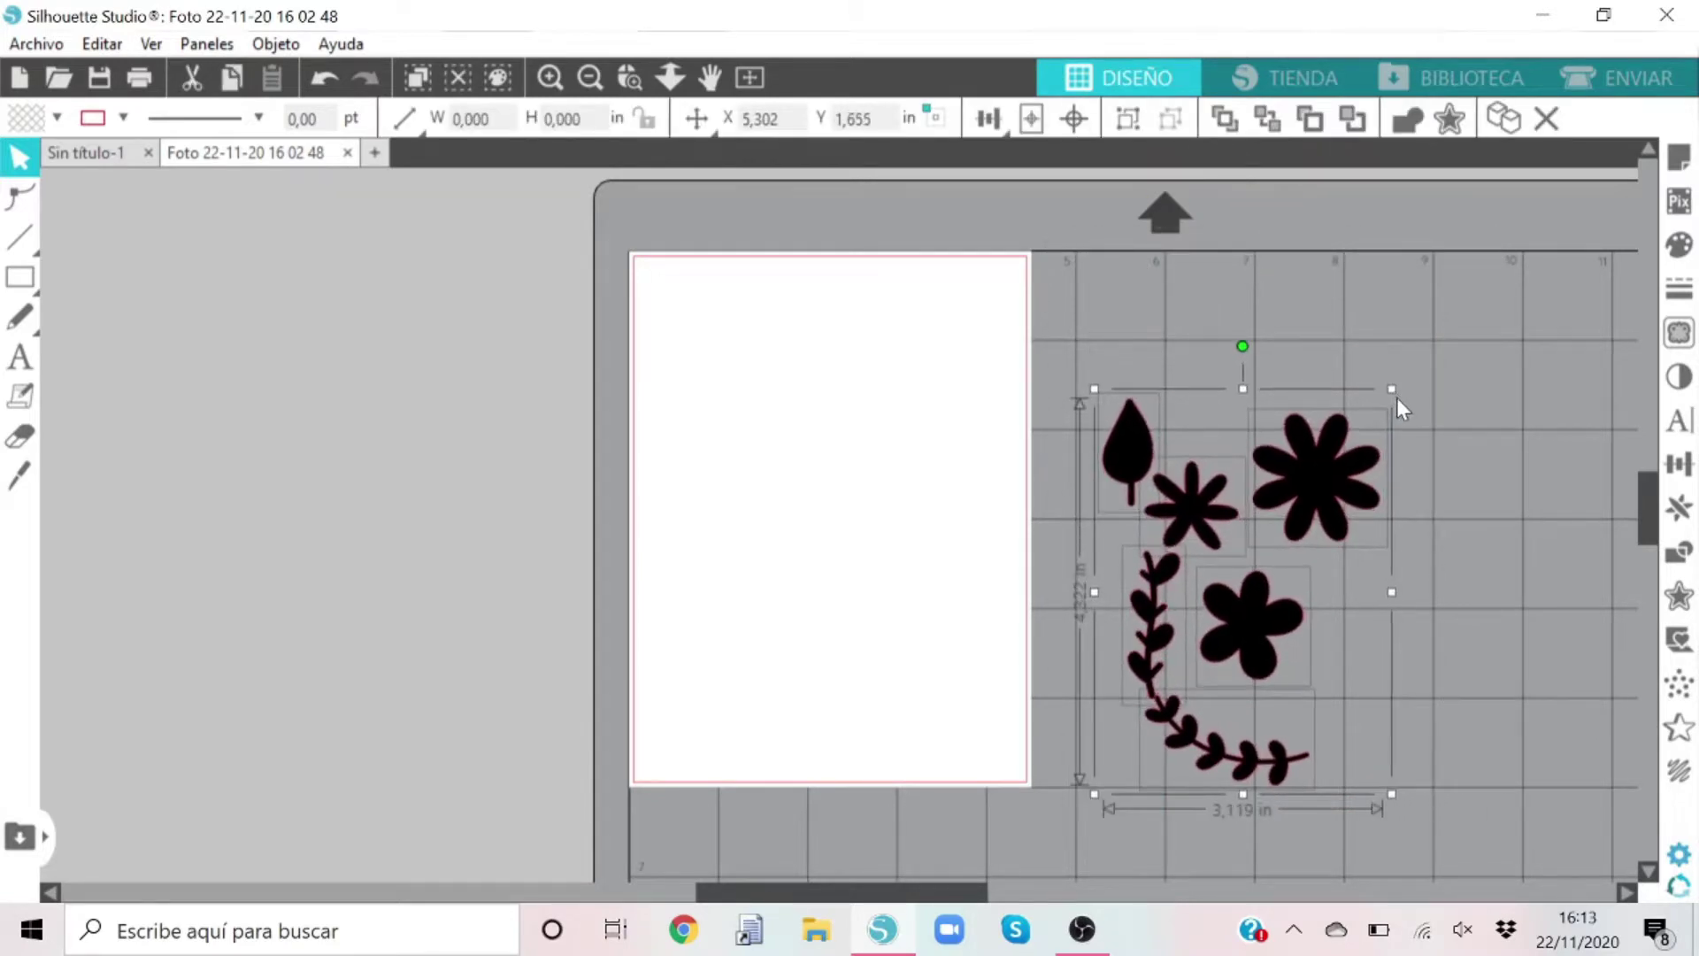
{"action": "left_click", "coordinate": [1299, 302]}
Place the three flowers in the page's upper half, with the seven-petal flower tilted across the top edge
{"action": "left_click_drag", "start_coordinate": [1285, 487], "coordinate": [721, 345]}
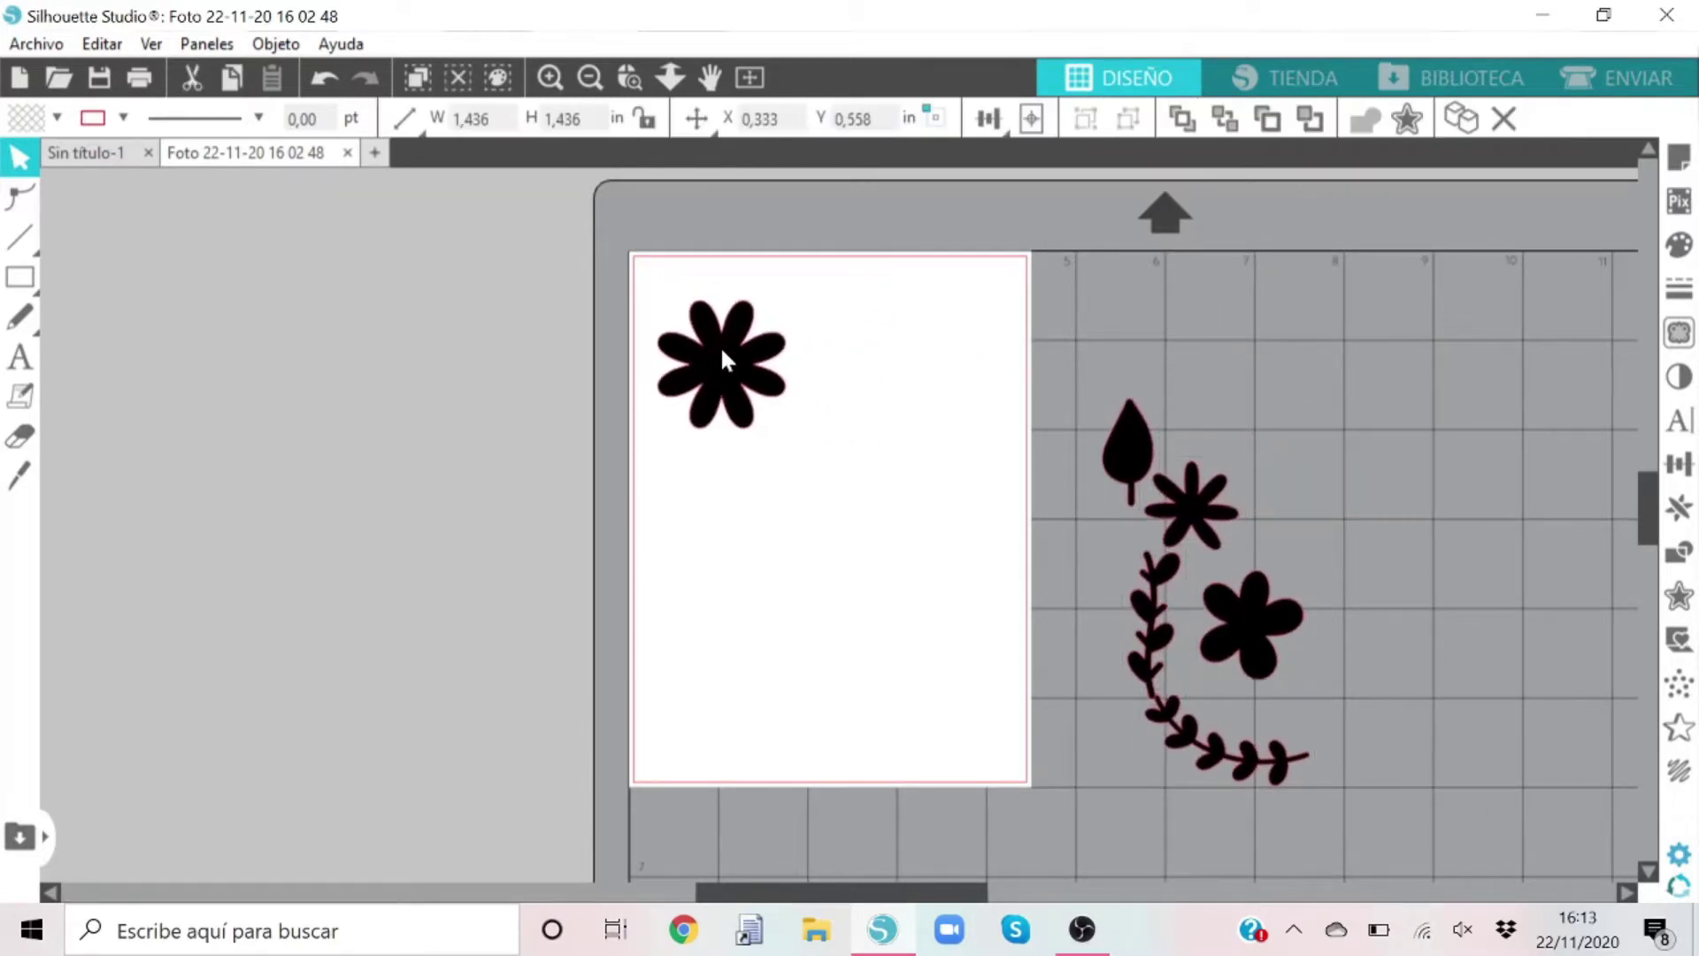
{"action": "left_click", "coordinate": [885, 442]}
{"action": "left_click_drag", "start_coordinate": [1248, 647], "coordinate": [925, 554]}
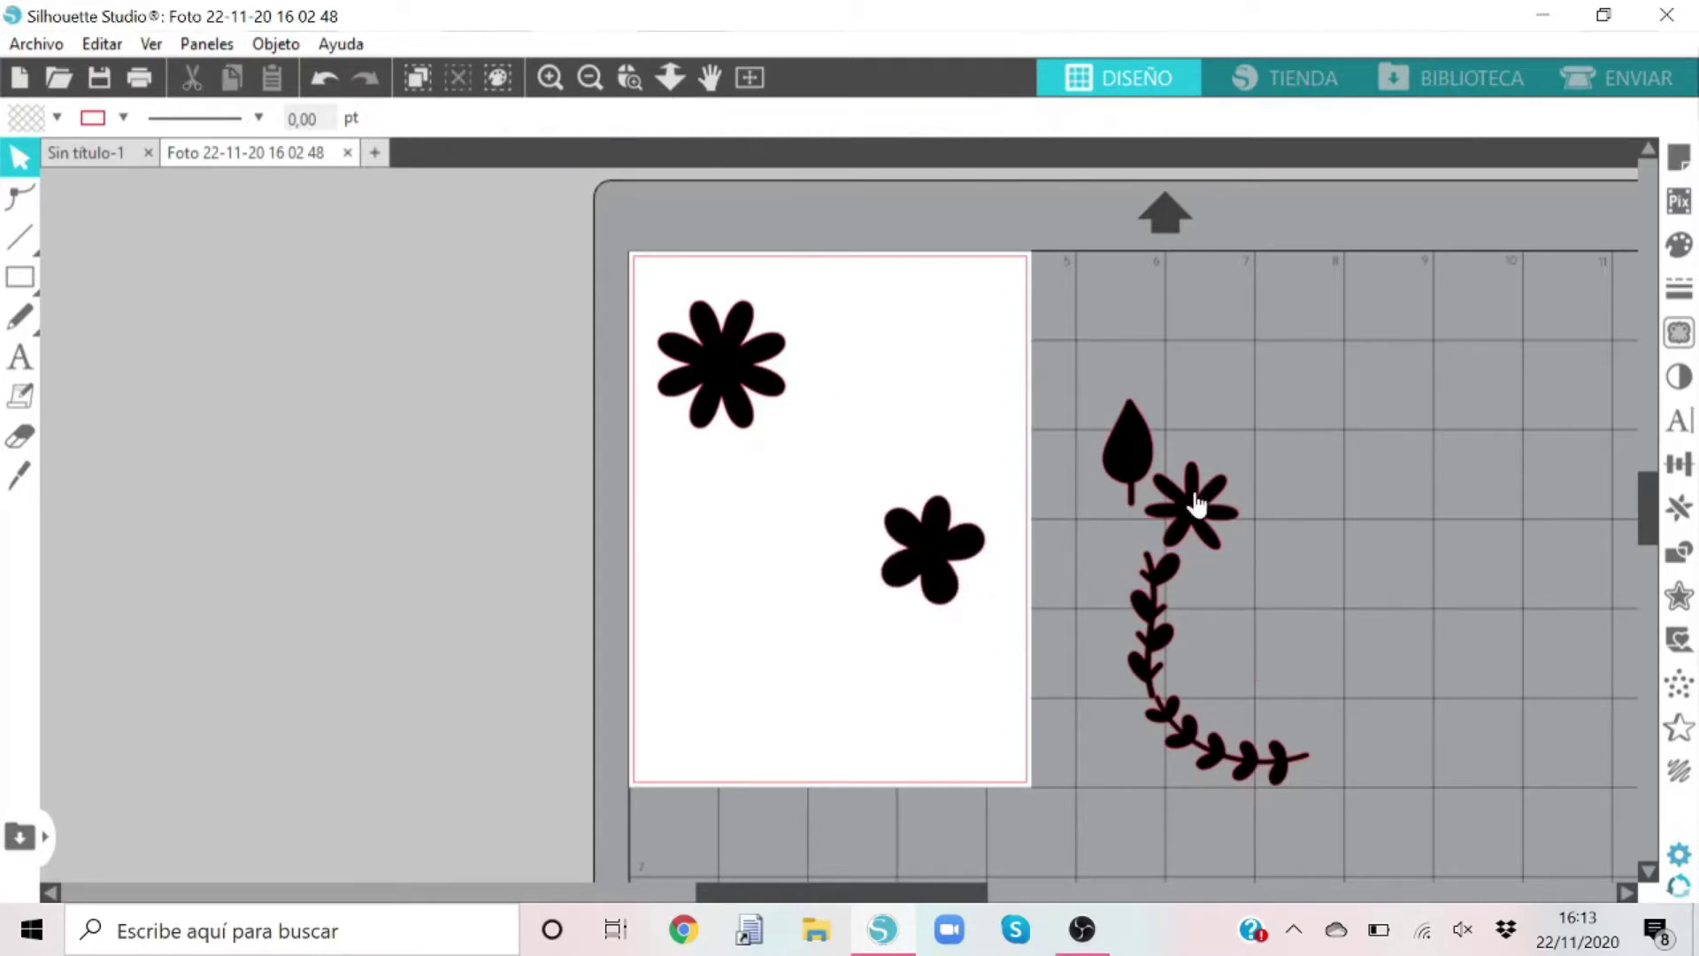
{"action": "left_click_drag", "start_coordinate": [1190, 509], "coordinate": [899, 277]}
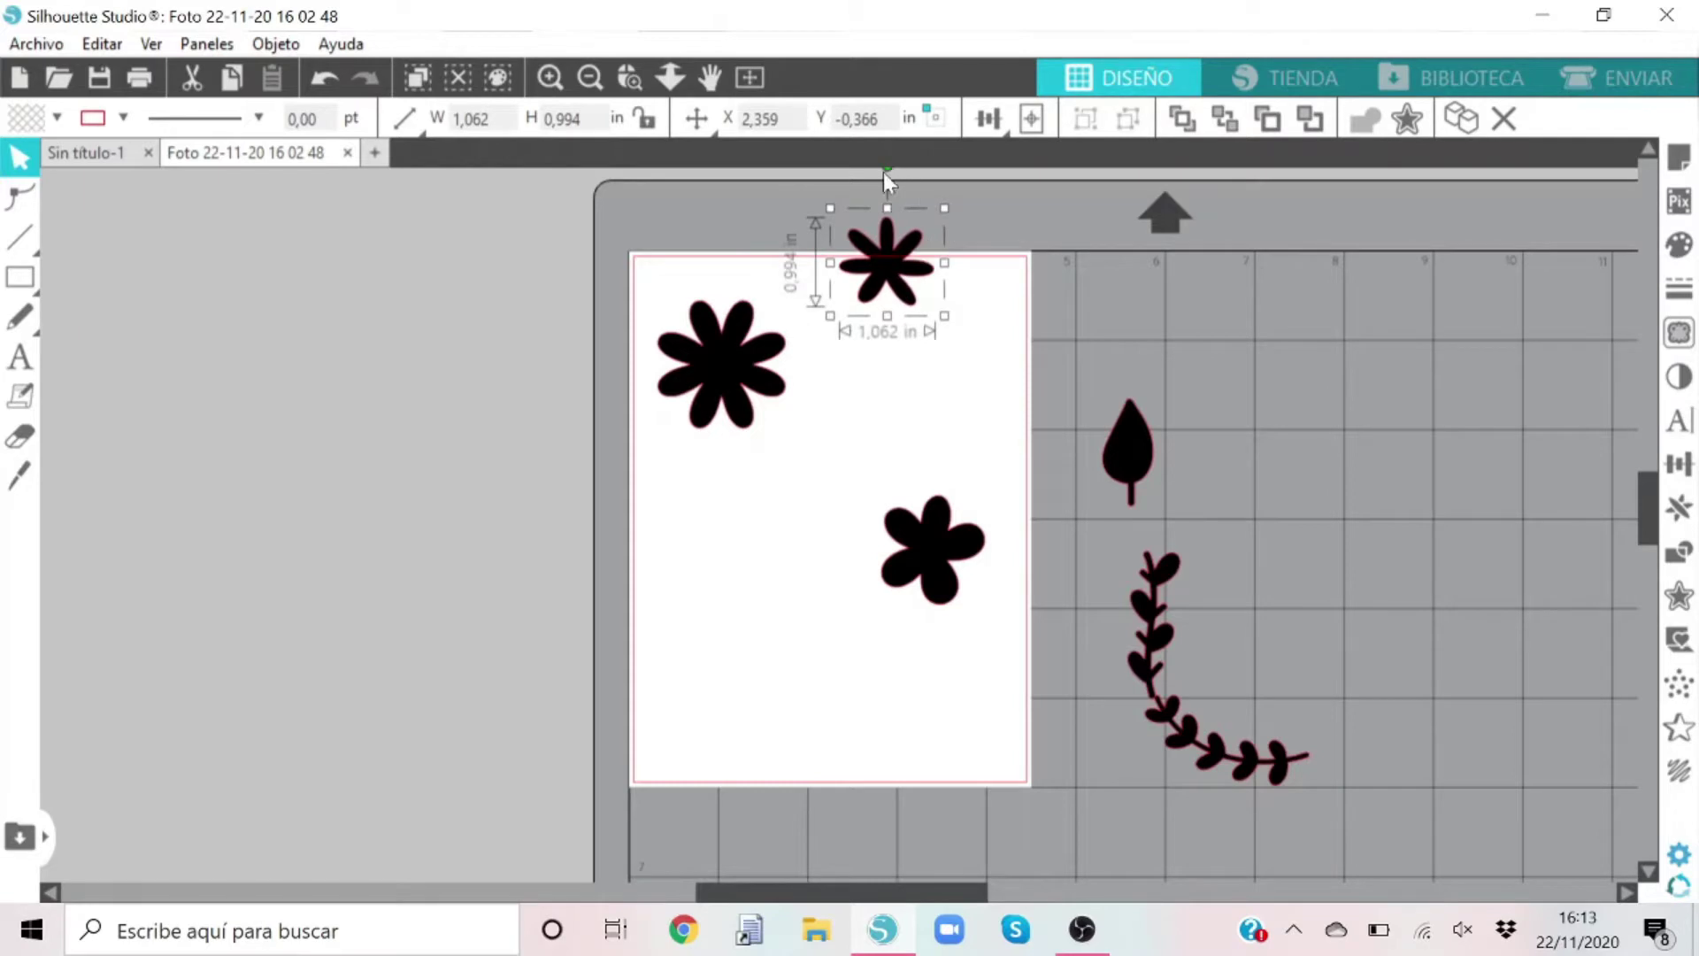
{"action": "left_click_drag", "start_coordinate": [887, 181], "coordinate": [973, 212]}
{"action": "left_click_drag", "start_coordinate": [928, 551], "coordinate": [927, 452]}
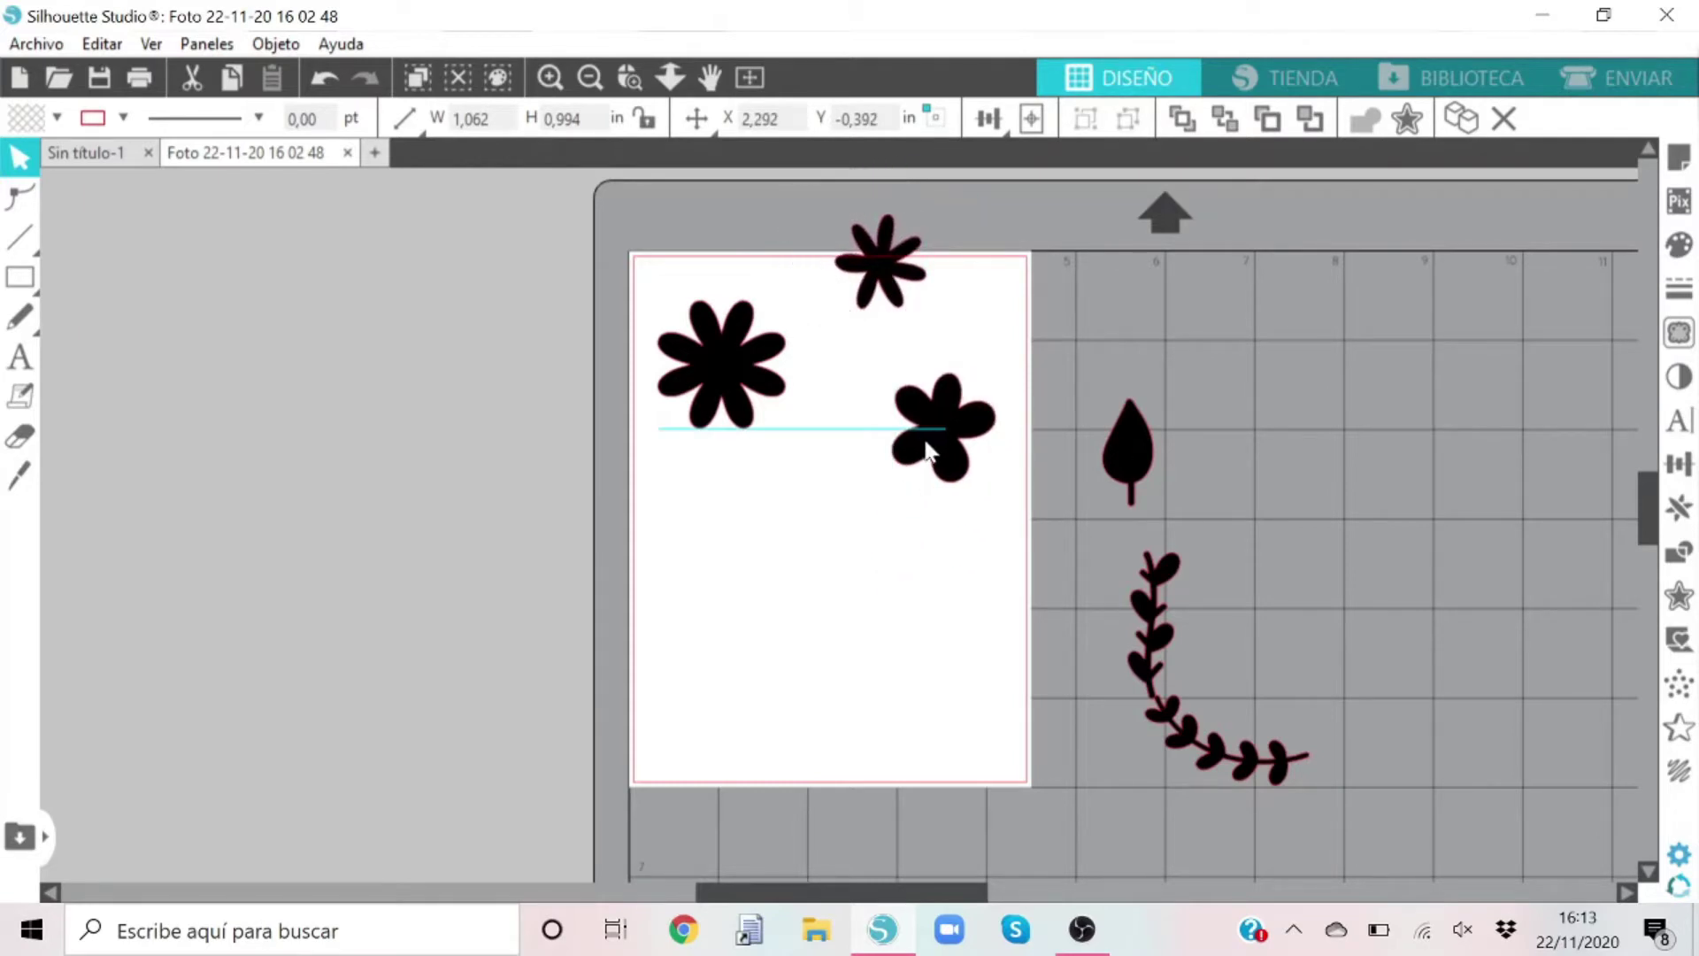
Duplicate the eight-petal flower and place the copy, rotated, across the page's lower right edge
{"action": "left_click", "coordinate": [721, 363]}
{"action": "right_click", "coordinate": [726, 365]}
{"action": "left_click", "coordinate": [815, 493]}
{"action": "left_click_drag", "start_coordinate": [749, 379], "coordinate": [1024, 650]}
{"action": "left_click_drag", "start_coordinate": [998, 519], "coordinate": [955, 548]}
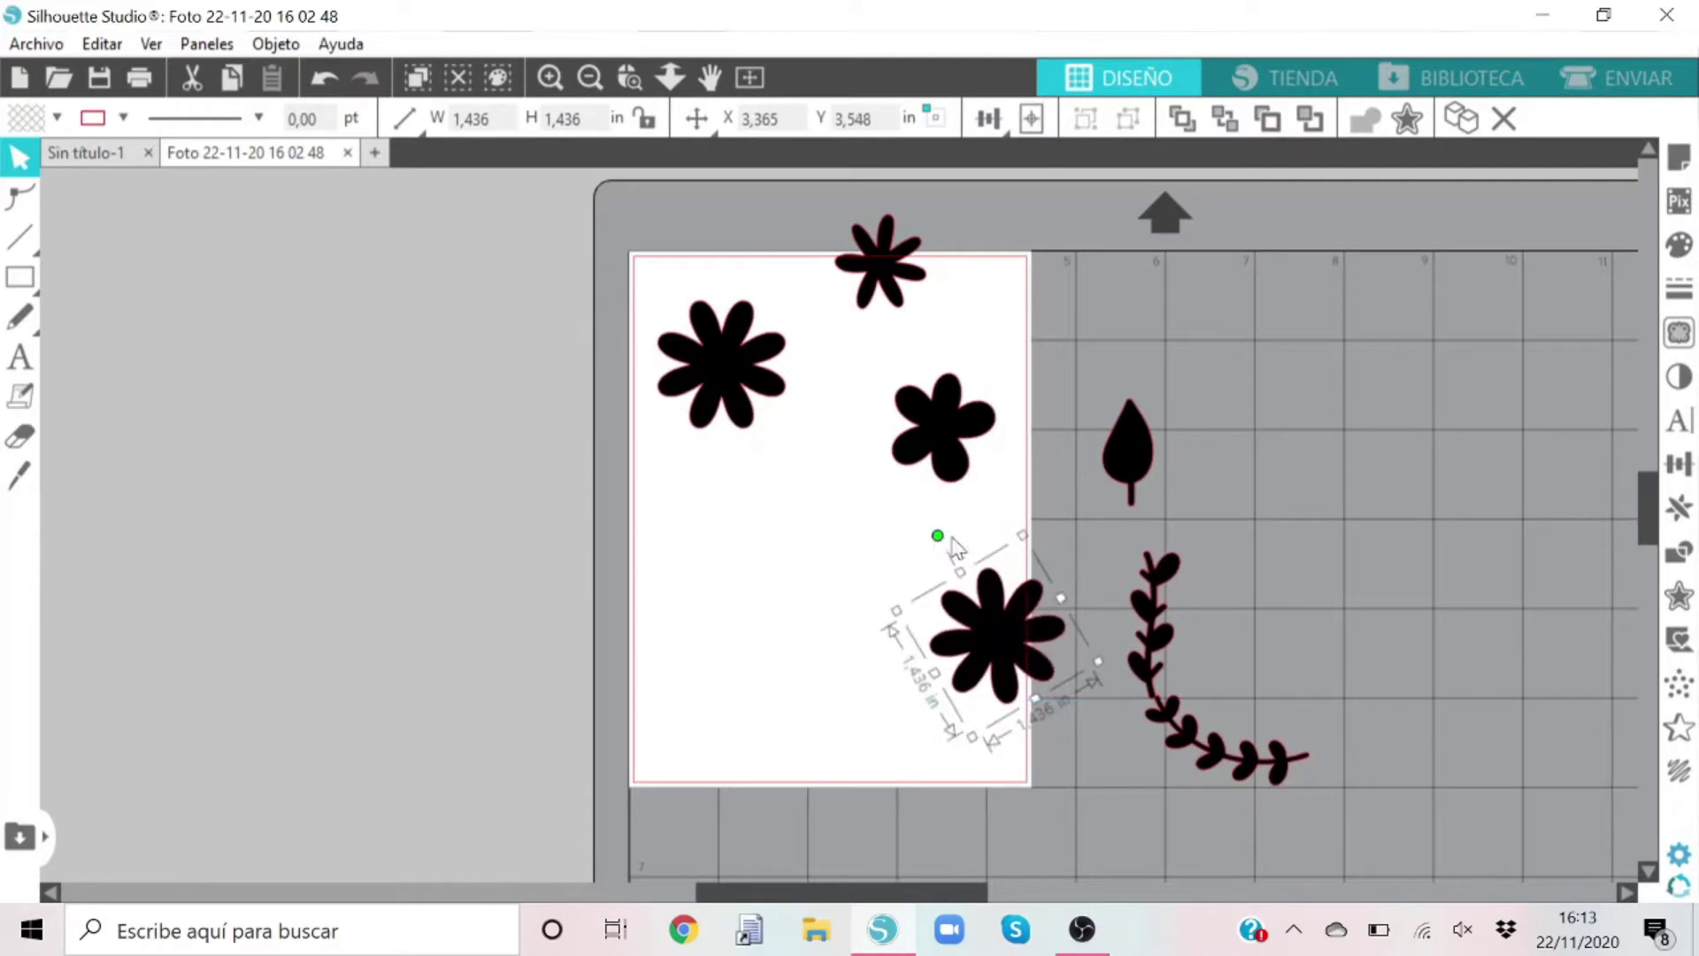
{"action": "left_click_drag", "start_coordinate": [1005, 637], "coordinate": [991, 644]}
{"action": "left_click", "coordinate": [947, 522]}
Duplicate the five-petal flower, placing the copy at the page's lower left and enlarging it to about 1.70 by 1.79 in
{"action": "right_click", "coordinate": [928, 416]}
{"action": "left_click", "coordinate": [1017, 491]}
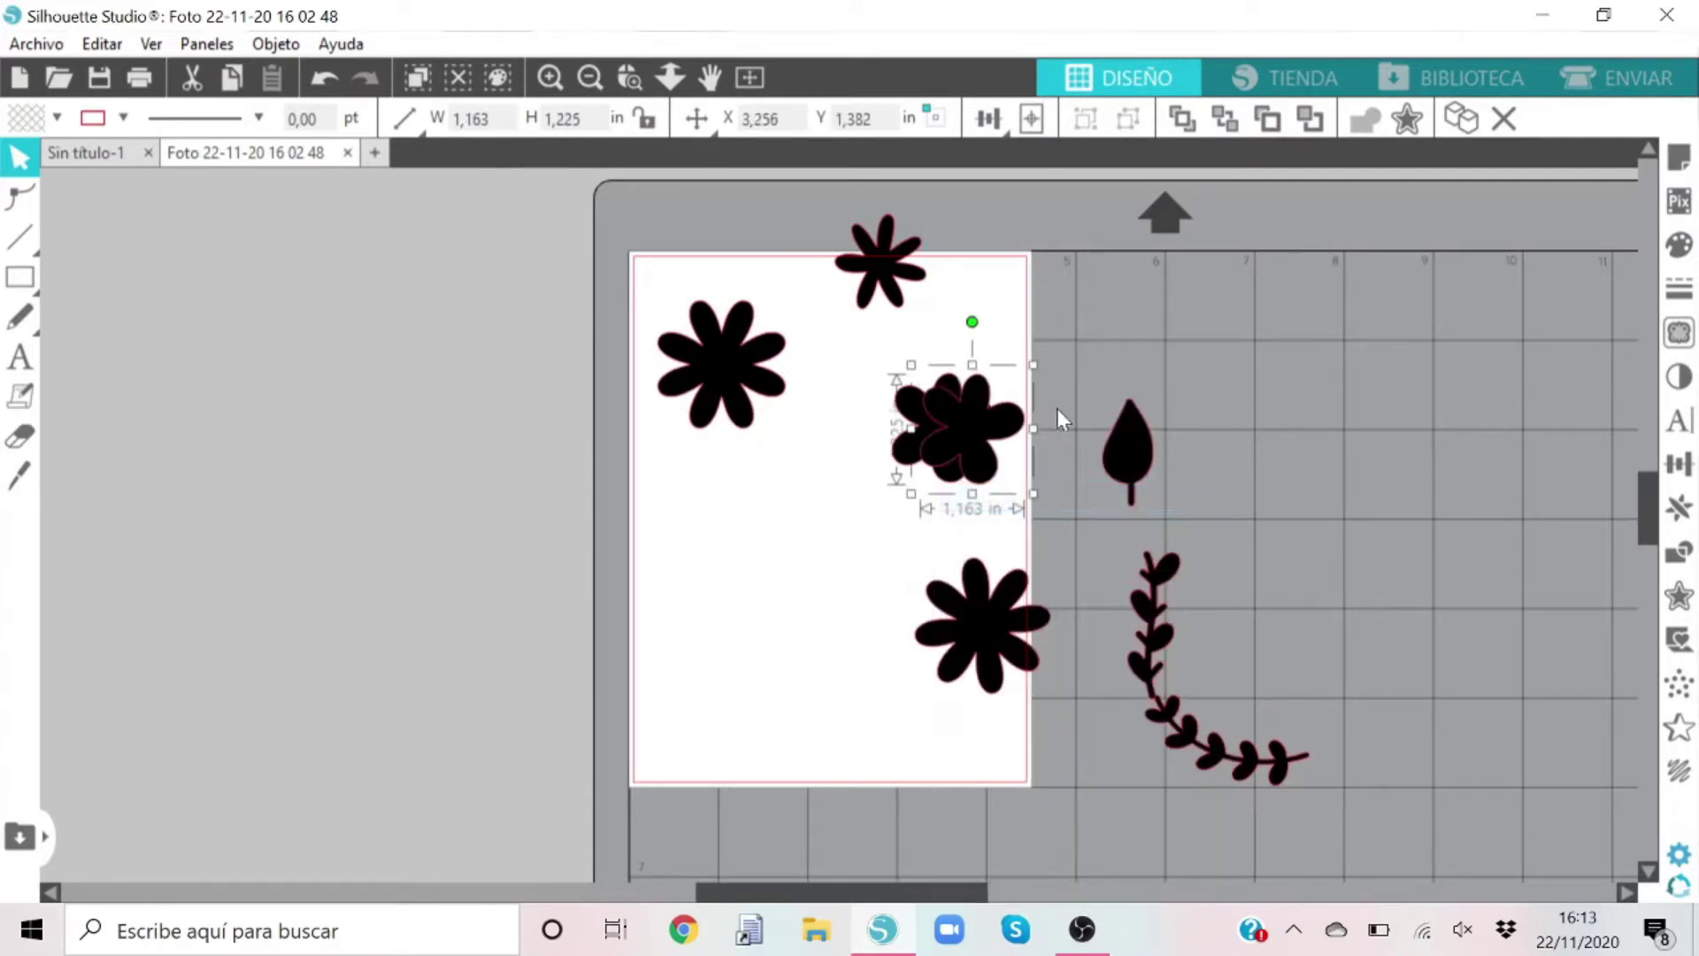
{"action": "left_click_drag", "start_coordinate": [1034, 365], "coordinate": [891, 561]}
Shrink the copied eight-petal flower to about 1.04 in and reposition it on the page's right edge
{"action": "left_click", "coordinate": [976, 604]}
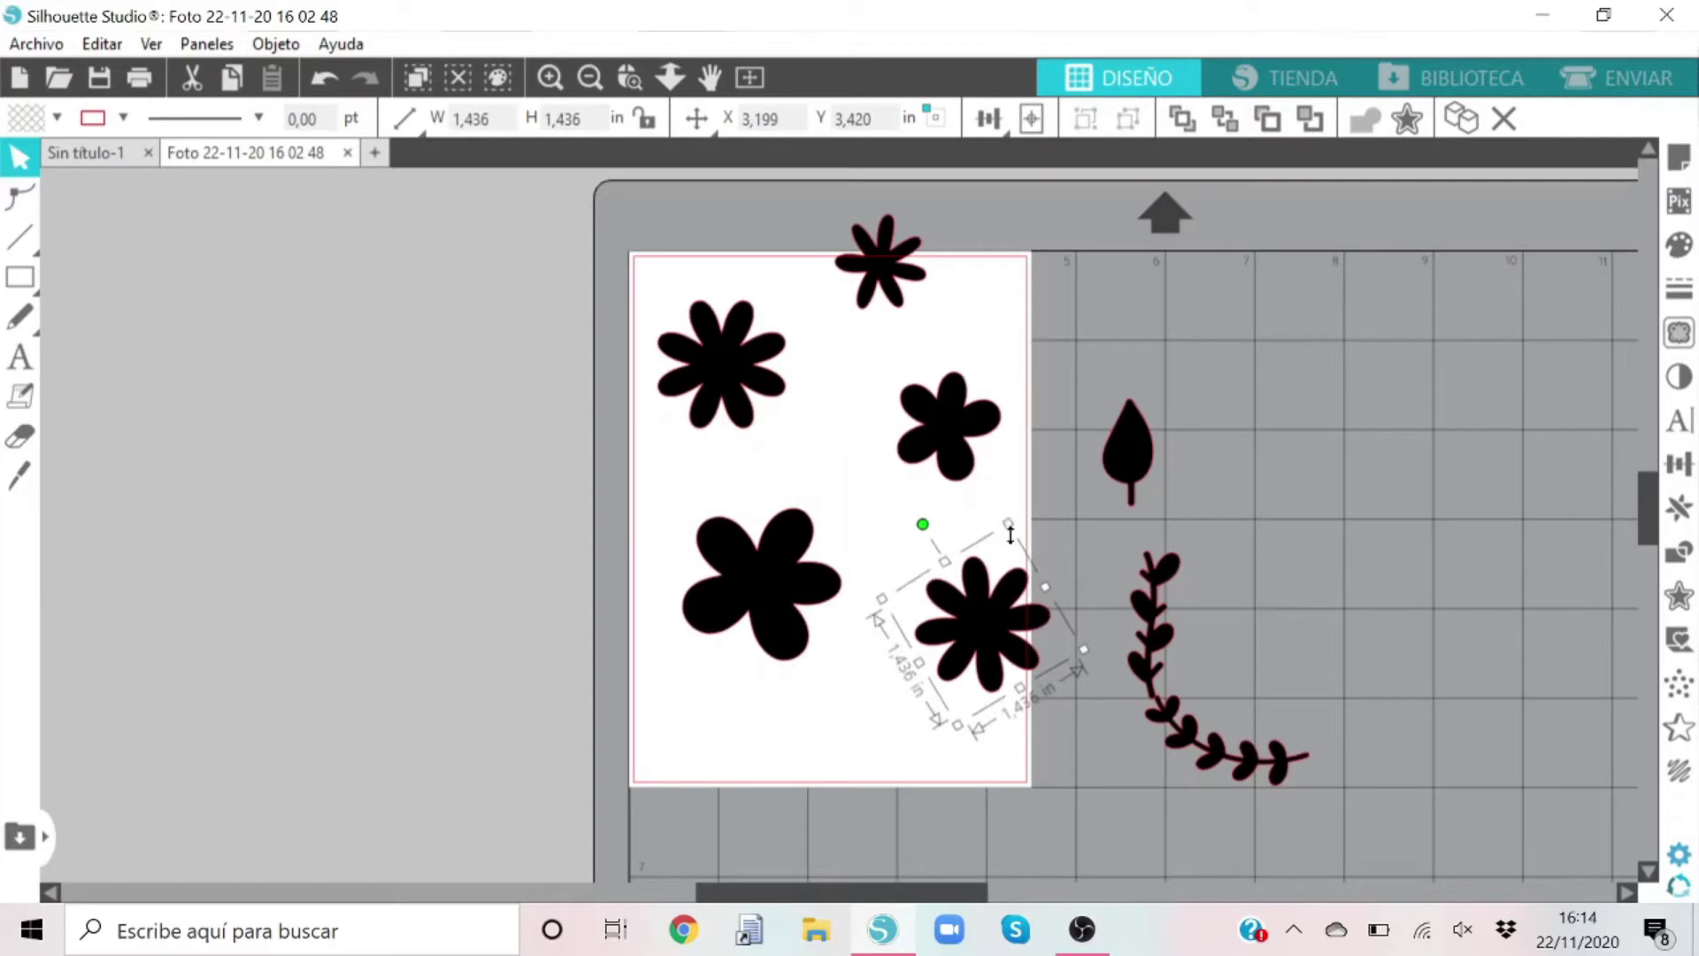
{"action": "left_click_drag", "start_coordinate": [1008, 523], "coordinate": [1003, 544]}
{"action": "left_click_drag", "start_coordinate": [982, 655], "coordinate": [1006, 618]}
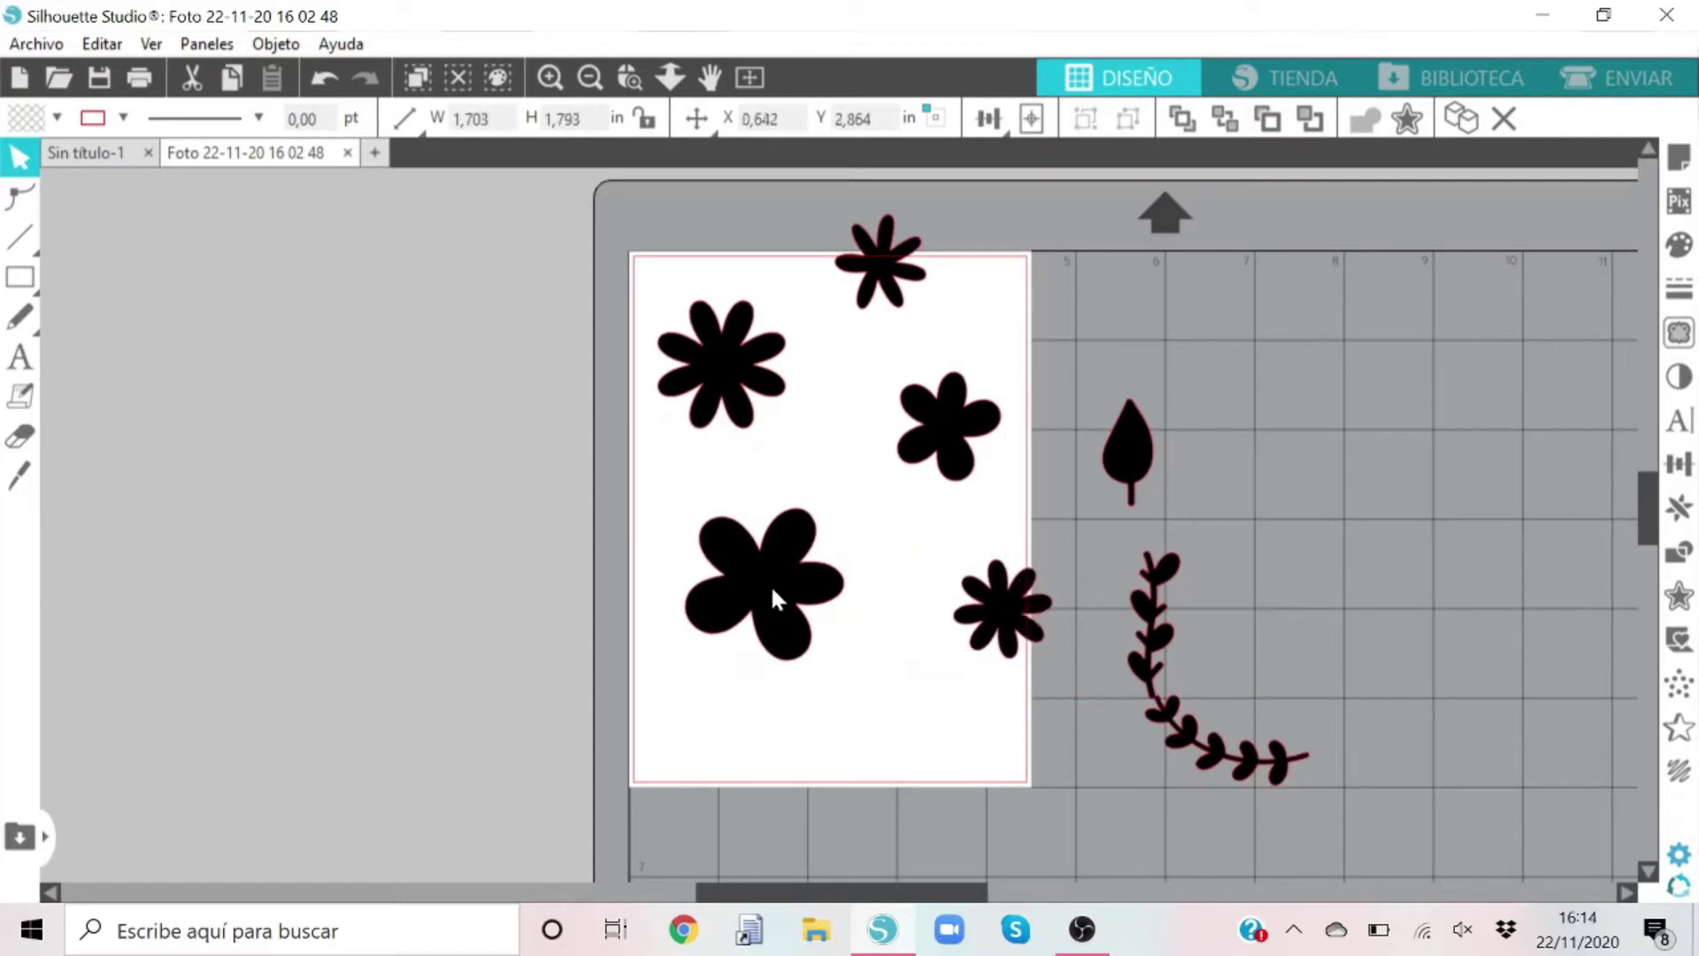
Duplicate the seven-petal flower, enlarge the copy to about 1.55 by 1.45 in and place it across the page's bottom edge
{"action": "right_click", "coordinate": [882, 257]}
{"action": "left_click", "coordinate": [974, 459]}
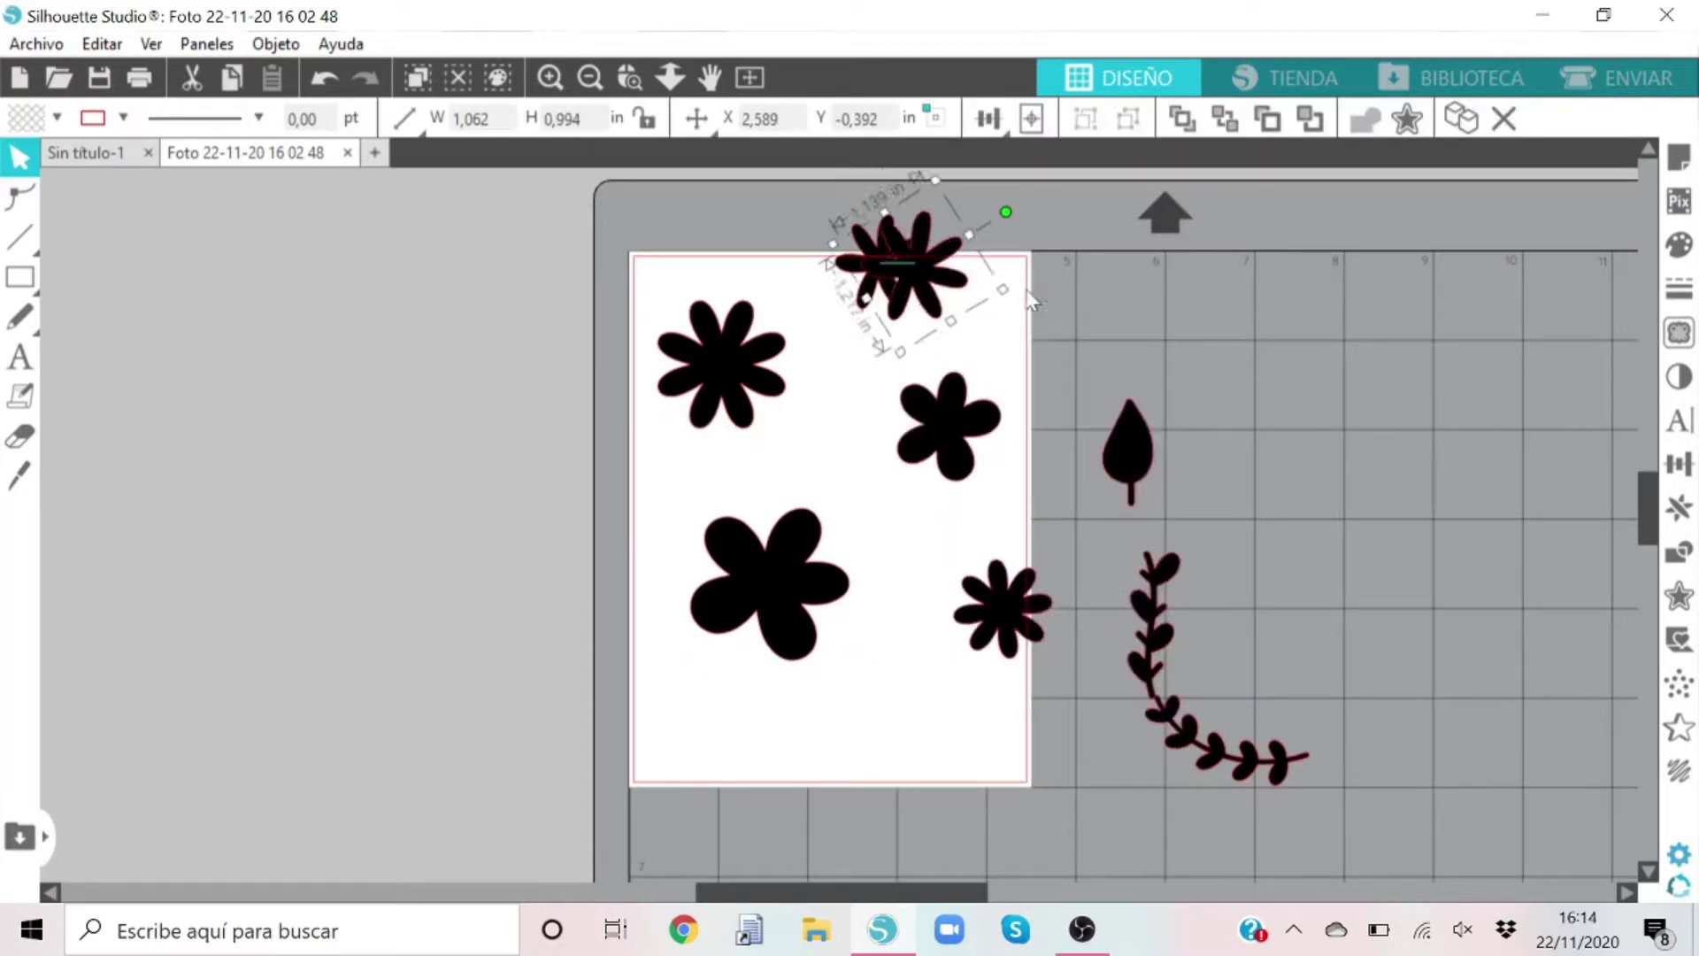
{"action": "left_click_drag", "start_coordinate": [893, 266], "coordinate": [900, 673]}
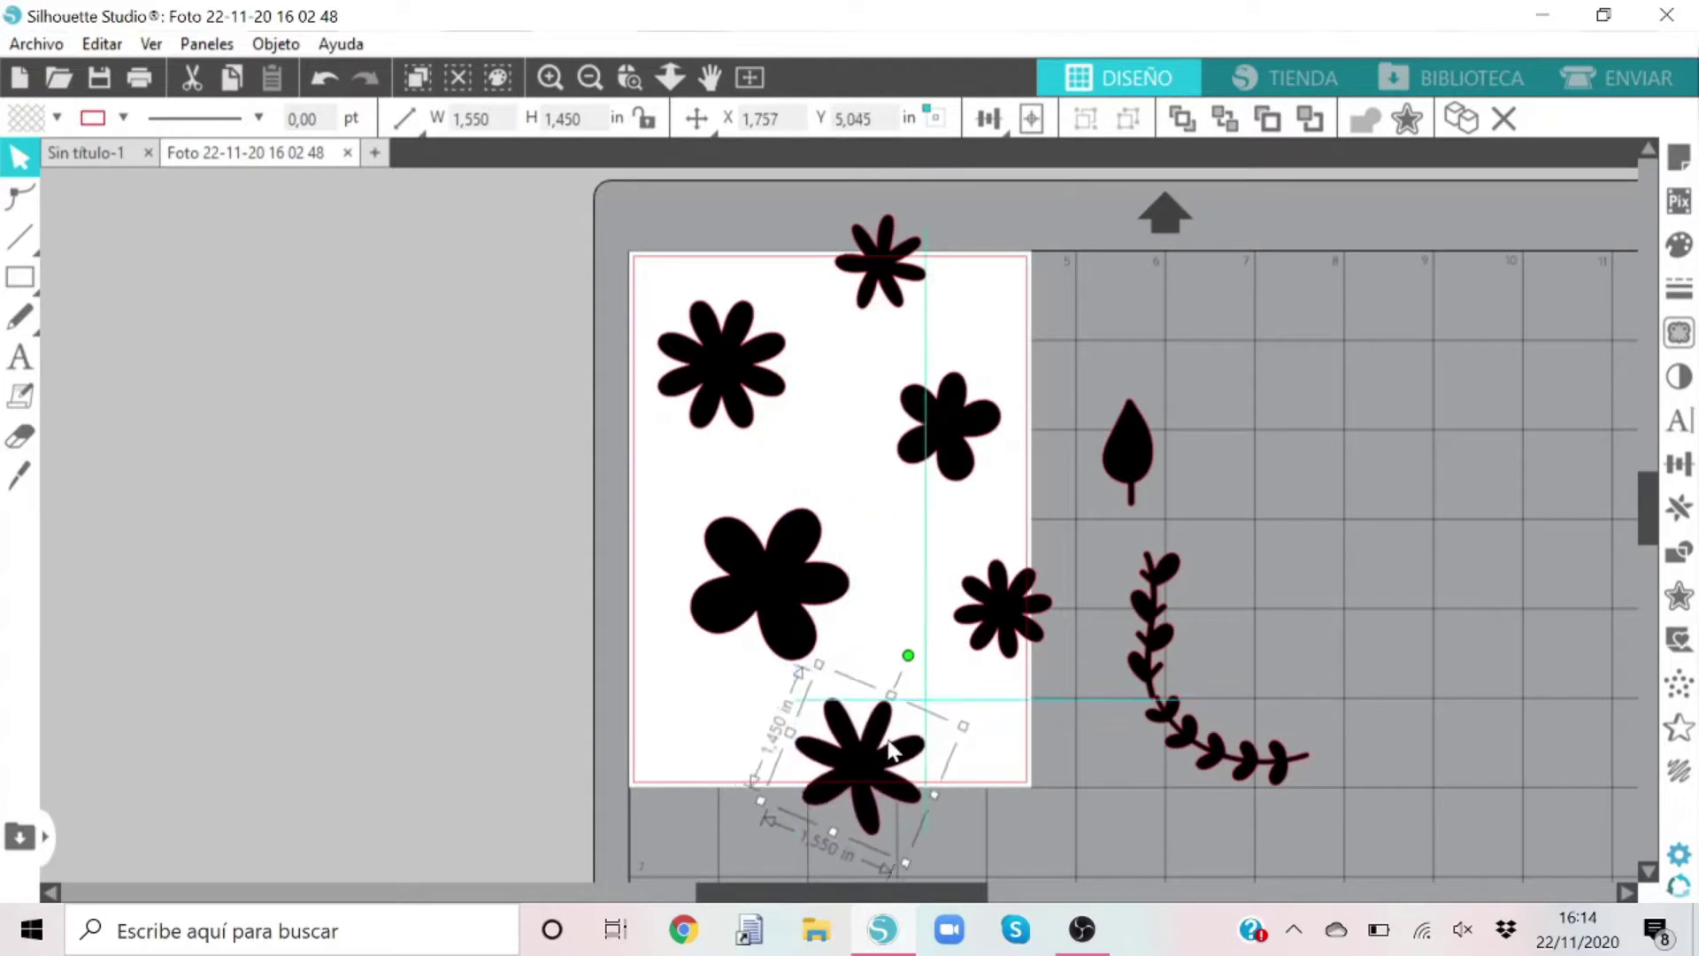
Rotate and reposition the large five-petal flower, and nudge the upper eight-petal flower toward the left edge
{"action": "left_click_drag", "start_coordinate": [780, 568], "coordinate": [755, 566]}
{"action": "left_click_drag", "start_coordinate": [874, 562], "coordinate": [864, 534]}
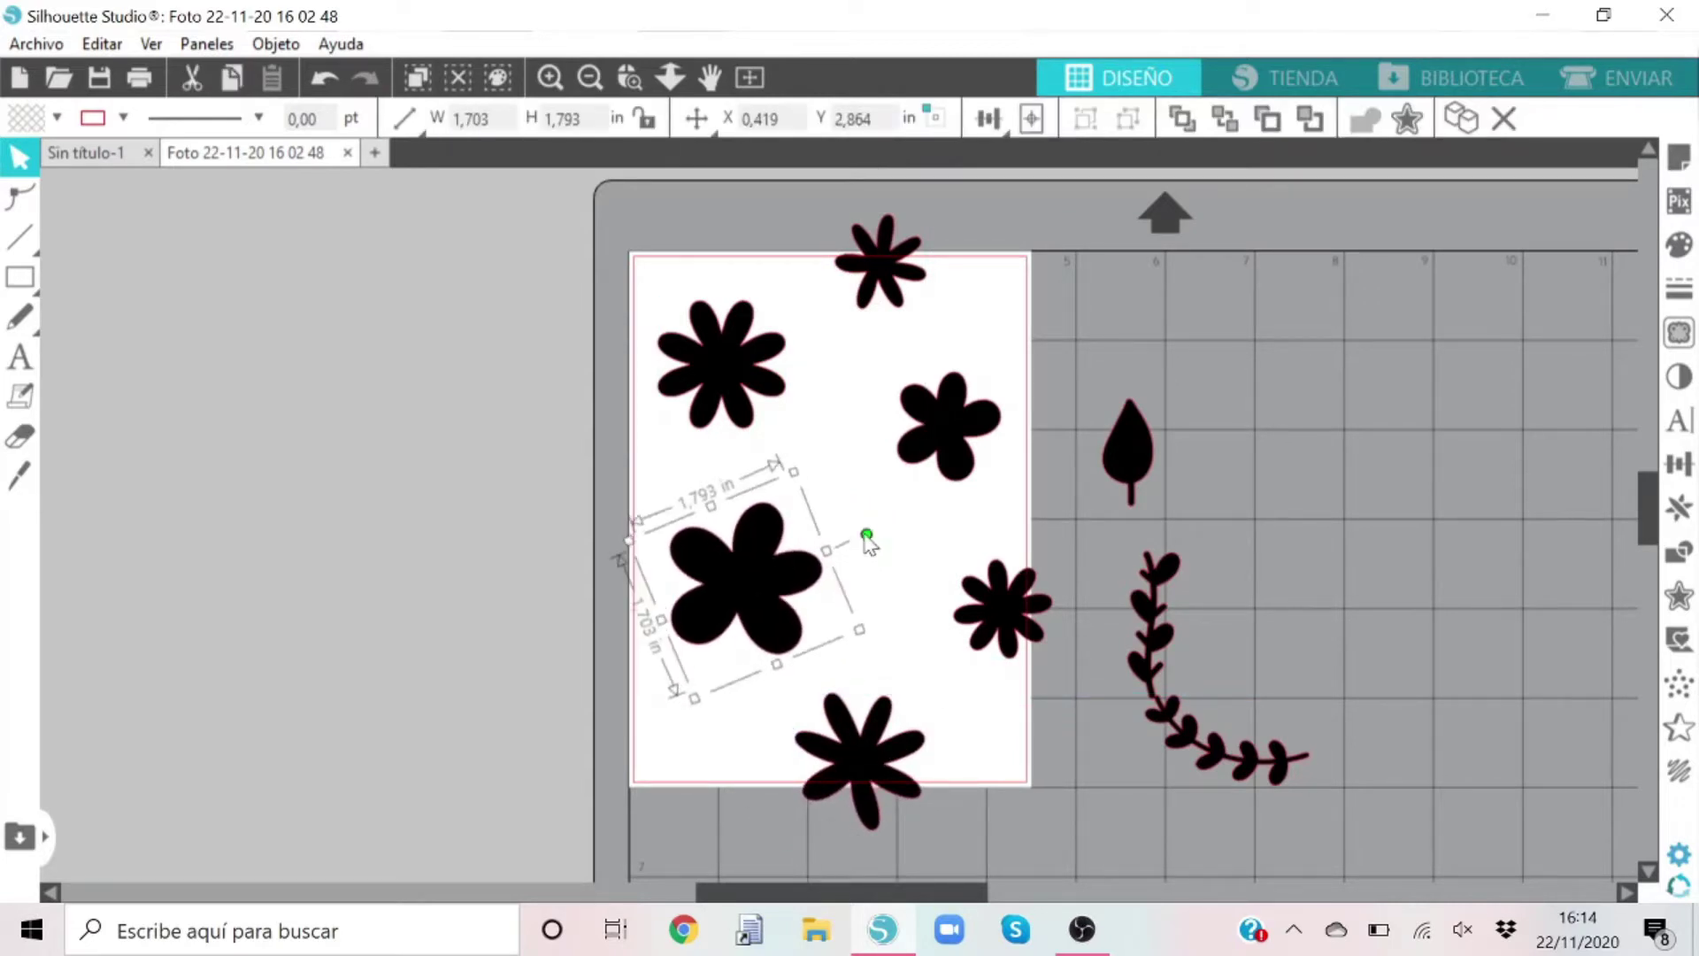
{"action": "mouse_move", "coordinate": [735, 383]}
{"action": "left_mouse_down"}
{"action": "mouse_move", "coordinate": [681, 381]}
{"action": "mouse_move", "coordinate": [721, 400]}
{"action": "left_mouse_up"}
{"action": "left_click_drag", "start_coordinate": [749, 637], "coordinate": [759, 619]}
Place the curved branch, enlarged to about 2.38 by 1.31 in, between the flowers and the straight branch at the lower left corner, tilting both
{"action": "left_click_drag", "start_coordinate": [1225, 748], "coordinate": [889, 609]}
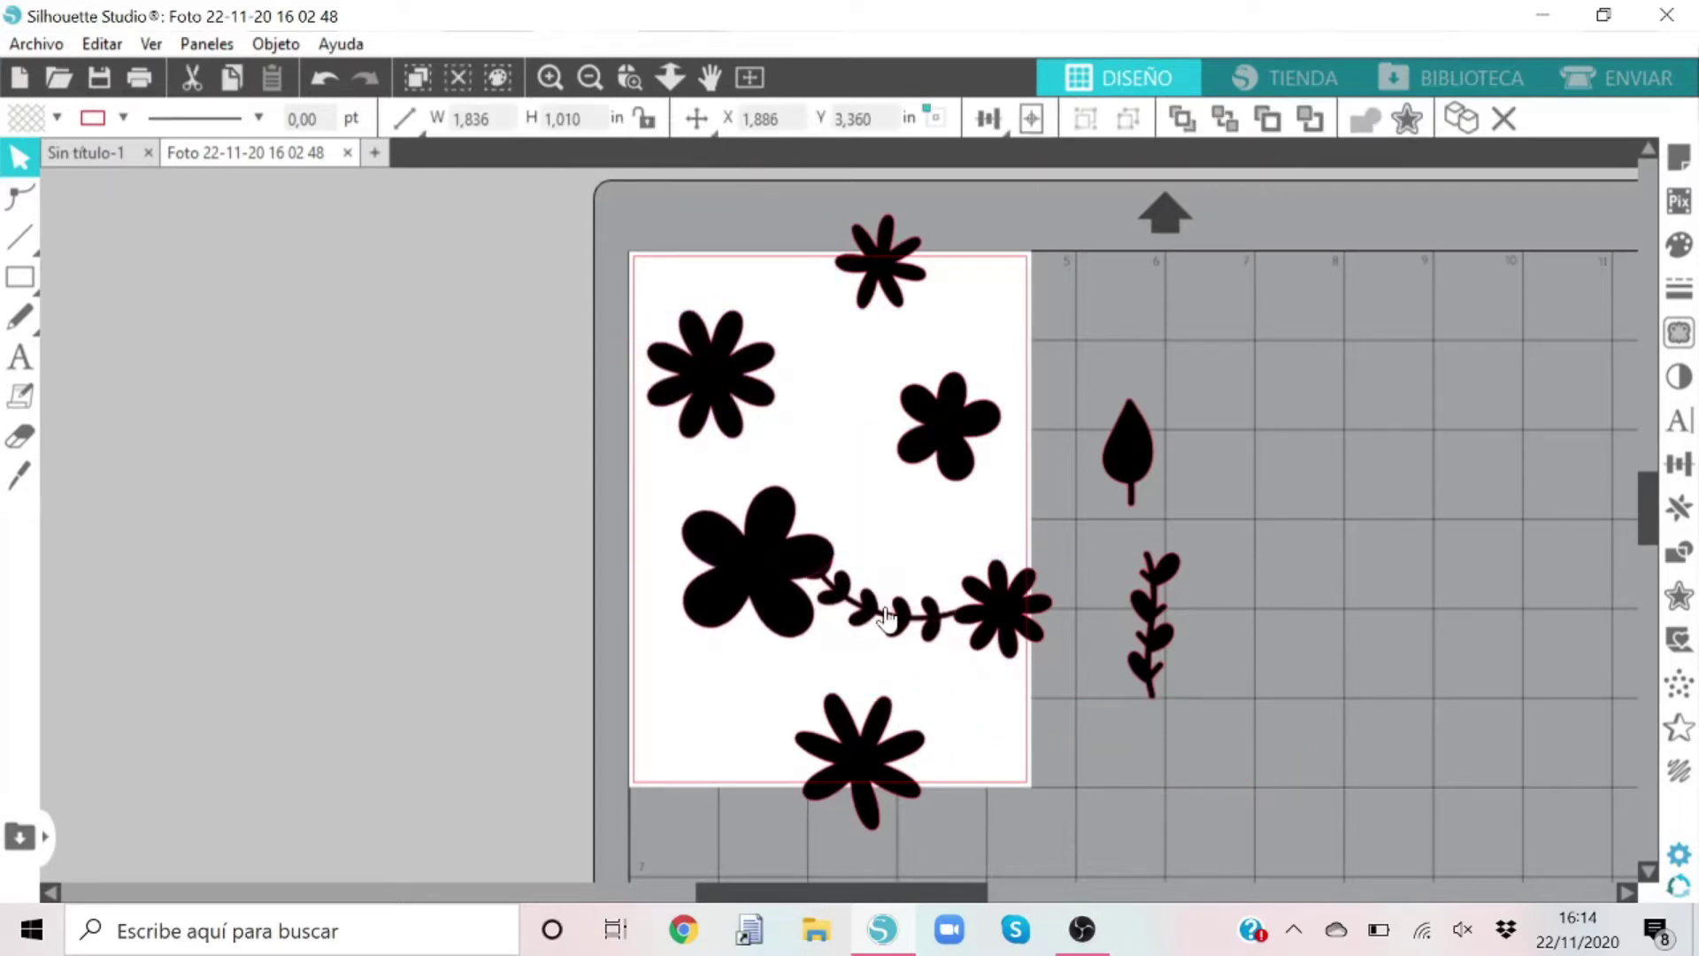
{"action": "left_click_drag", "start_coordinate": [974, 542], "coordinate": [1000, 526]}
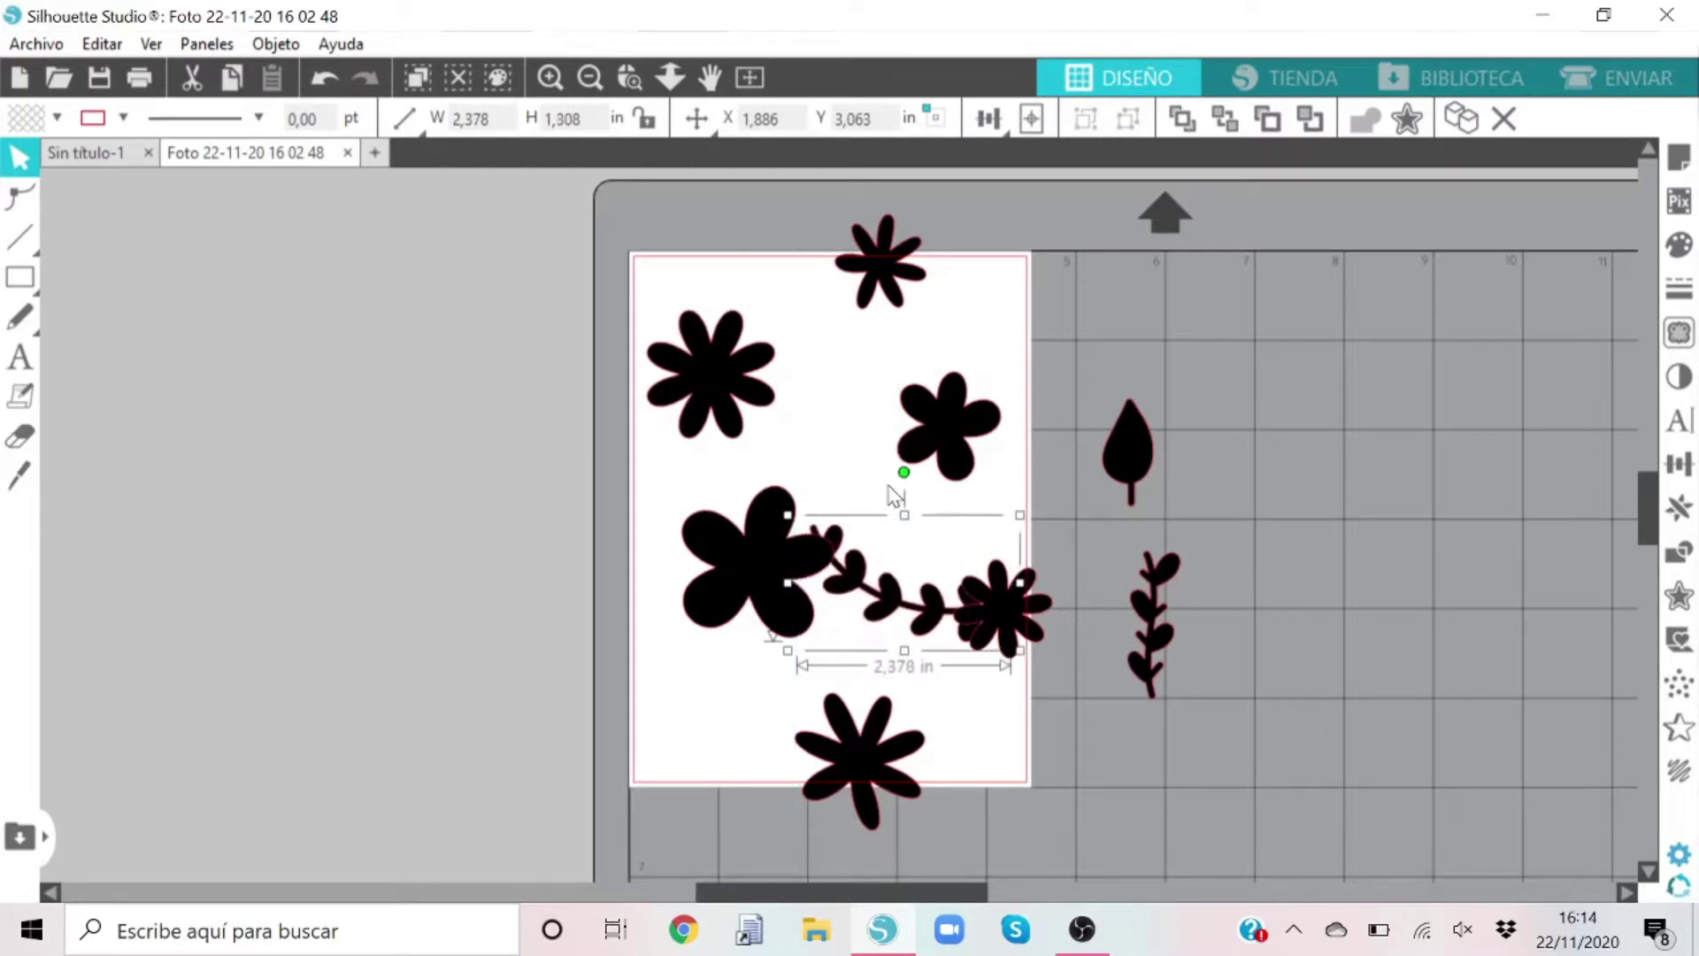
{"action": "left_click_drag", "start_coordinate": [900, 478], "coordinate": [989, 511]}
{"action": "left_click_drag", "start_coordinate": [1151, 624], "coordinate": [708, 737]}
{"action": "mouse_move", "coordinate": [745, 656]}
{"action": "left_mouse_down"}
{"action": "mouse_move", "coordinate": [750, 610]}
{"action": "mouse_move", "coordinate": [785, 662]}
{"action": "mouse_move", "coordinate": [768, 646]}
{"action": "left_mouse_up"}
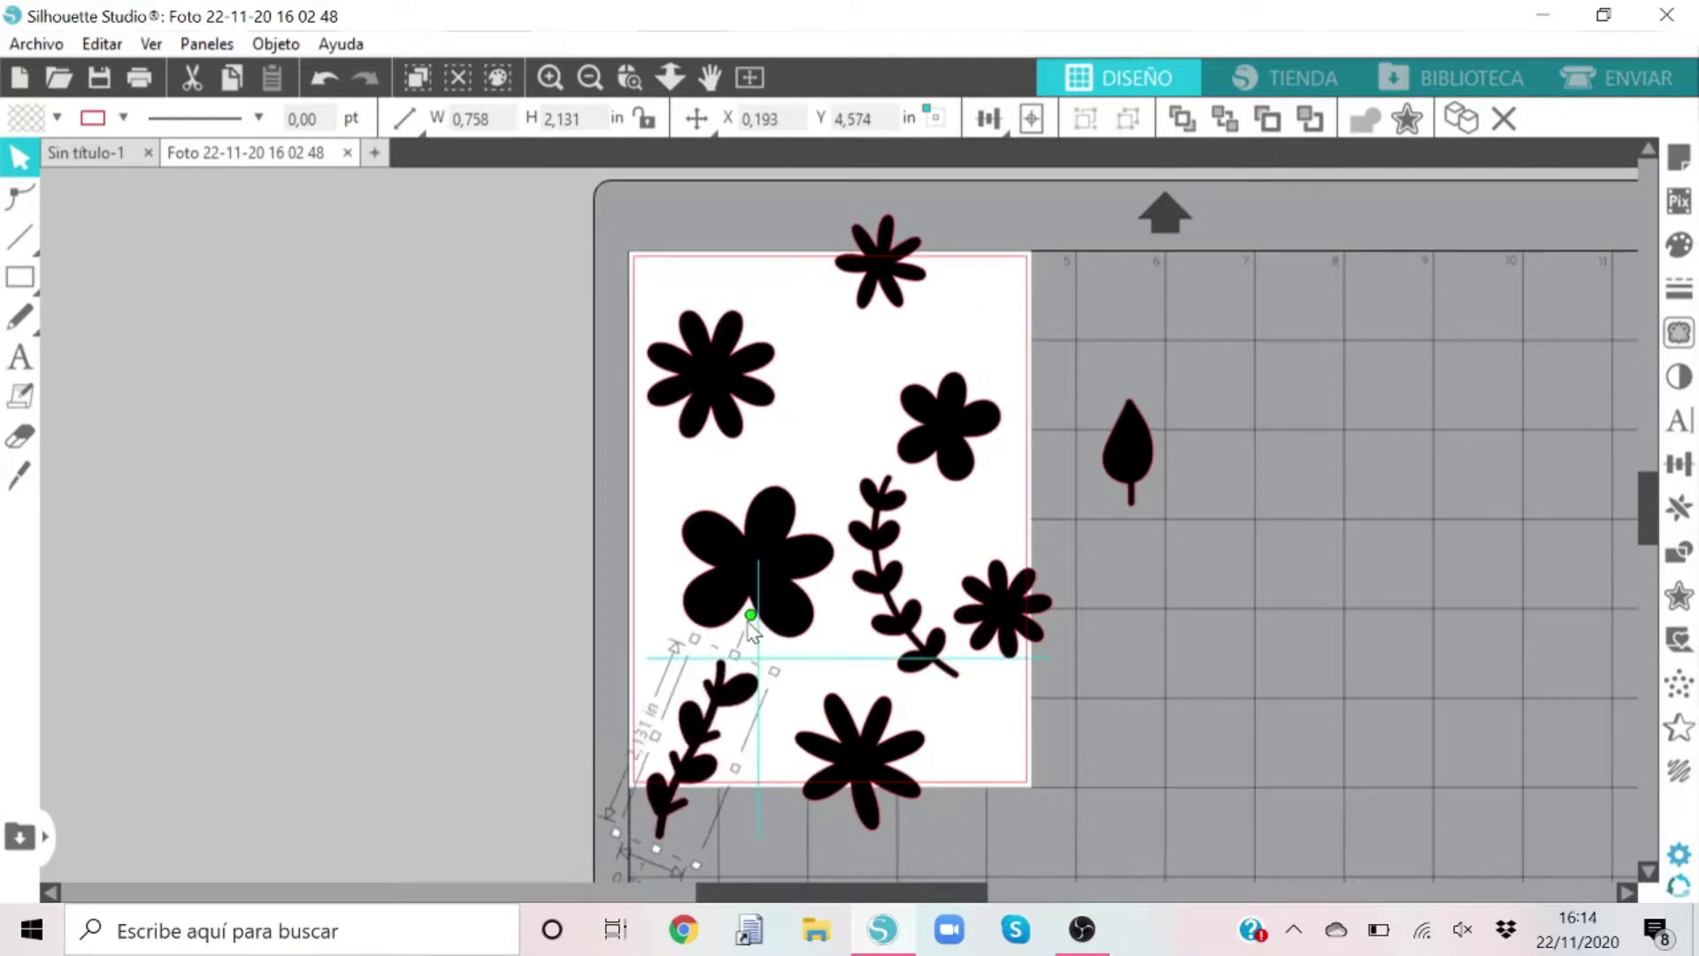
Place the leaf across the page's lower right edge and rotate it so its tip points outward to the upper right
{"action": "left_click_drag", "start_coordinate": [1141, 456], "coordinate": [641, 562]}
{"action": "left_click_drag", "start_coordinate": [665, 496], "coordinate": [677, 467]}
{"action": "left_click_drag", "start_coordinate": [642, 553], "coordinate": [1045, 778]}
{"action": "left_click_drag", "start_coordinate": [1062, 836], "coordinate": [991, 743]}
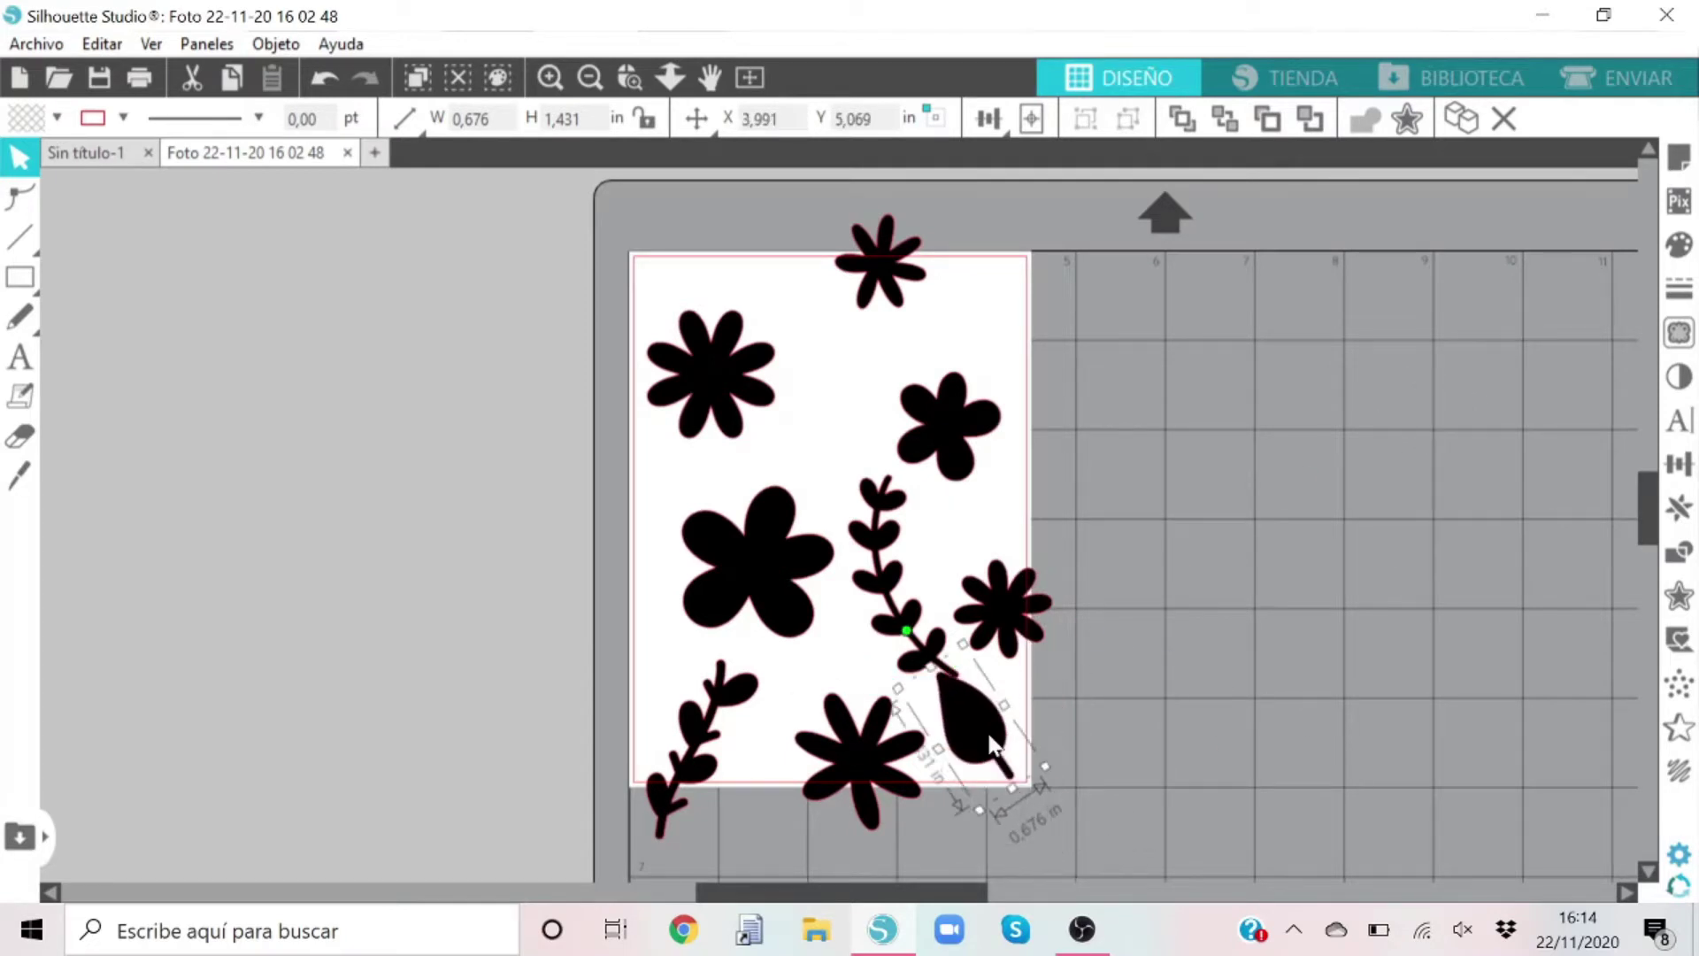
{"action": "left_click_drag", "start_coordinate": [906, 630], "coordinate": [1026, 710]}
Nudge the small eight-petal and large five-petal flowers, and shrink the curved branch between them to about 2.12 by 1.17 in
{"action": "left_click_drag", "start_coordinate": [1004, 609], "coordinate": [1015, 594]}
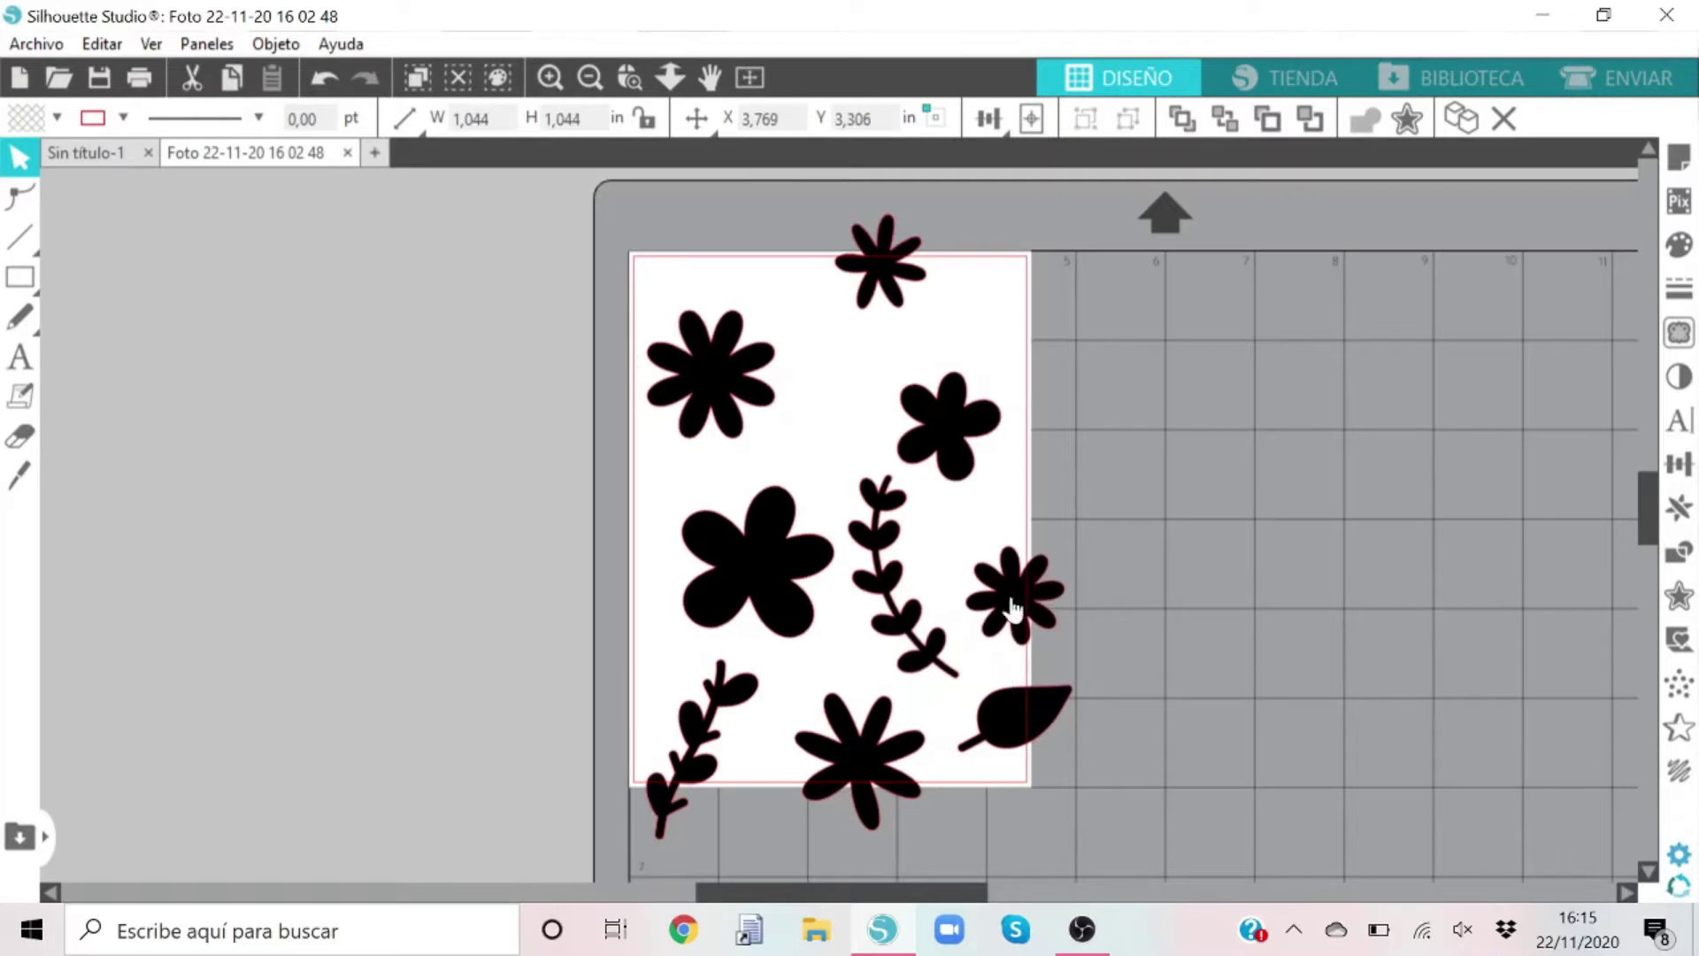
{"action": "left_click", "coordinate": [892, 605]}
{"action": "left_click_drag", "start_coordinate": [738, 559], "coordinate": [730, 550]}
{"action": "left_click", "coordinate": [947, 541]}
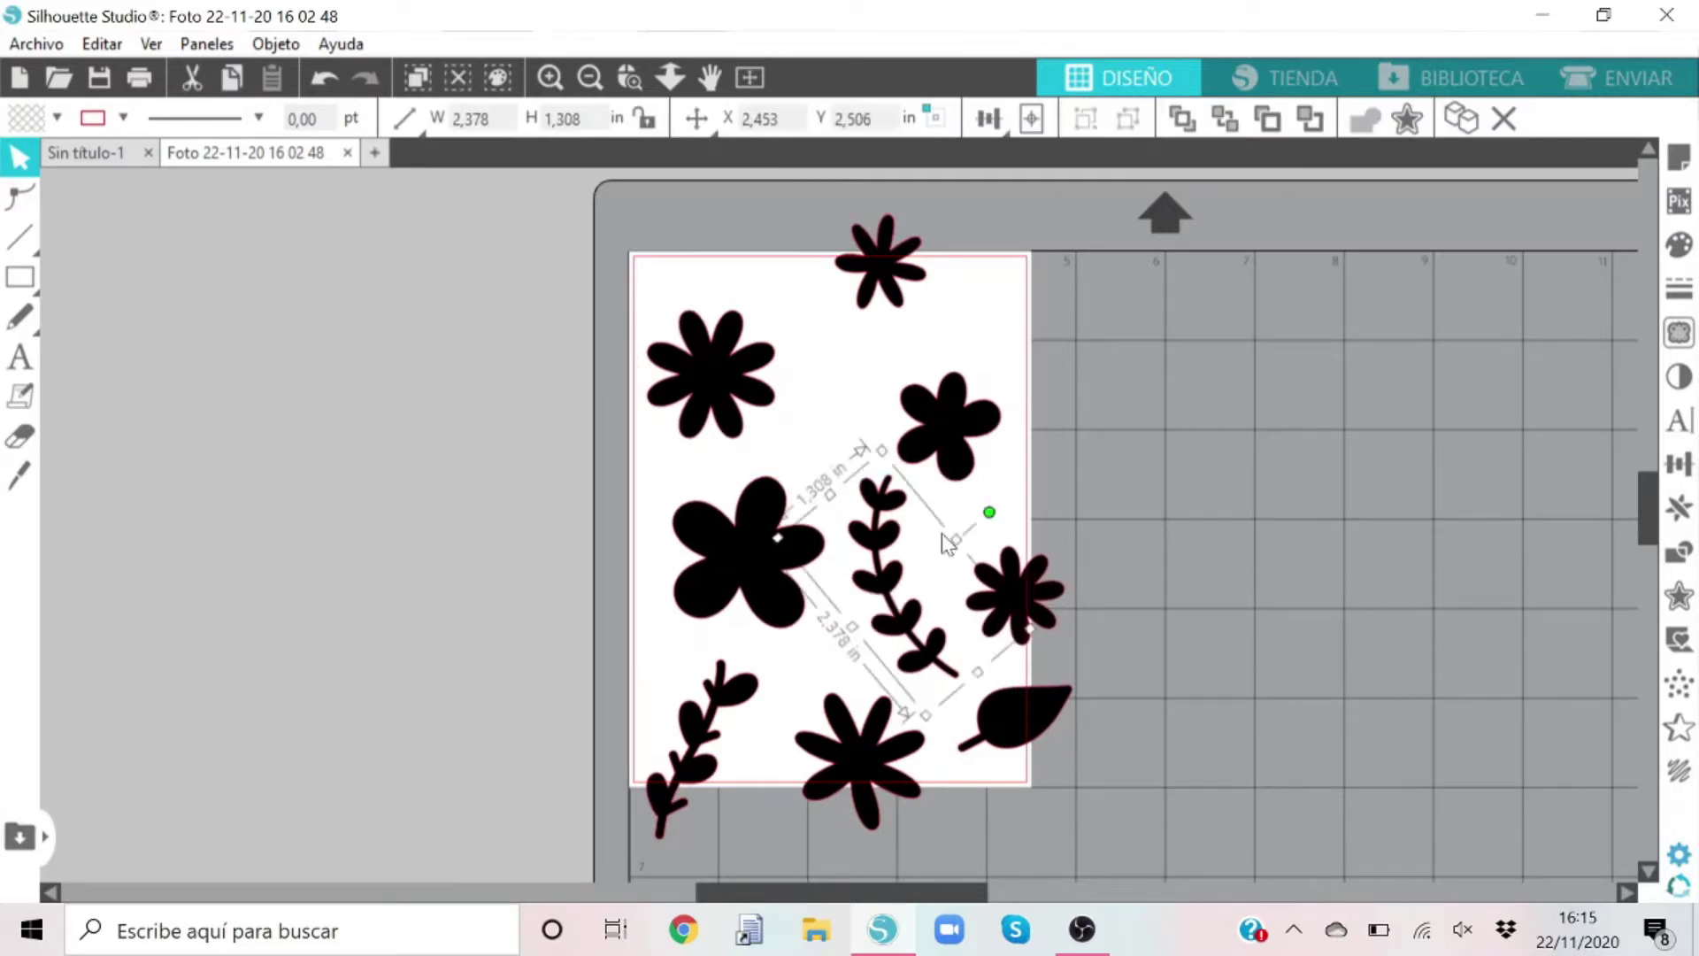
{"action": "left_click_drag", "start_coordinate": [1024, 629], "coordinate": [960, 548]}
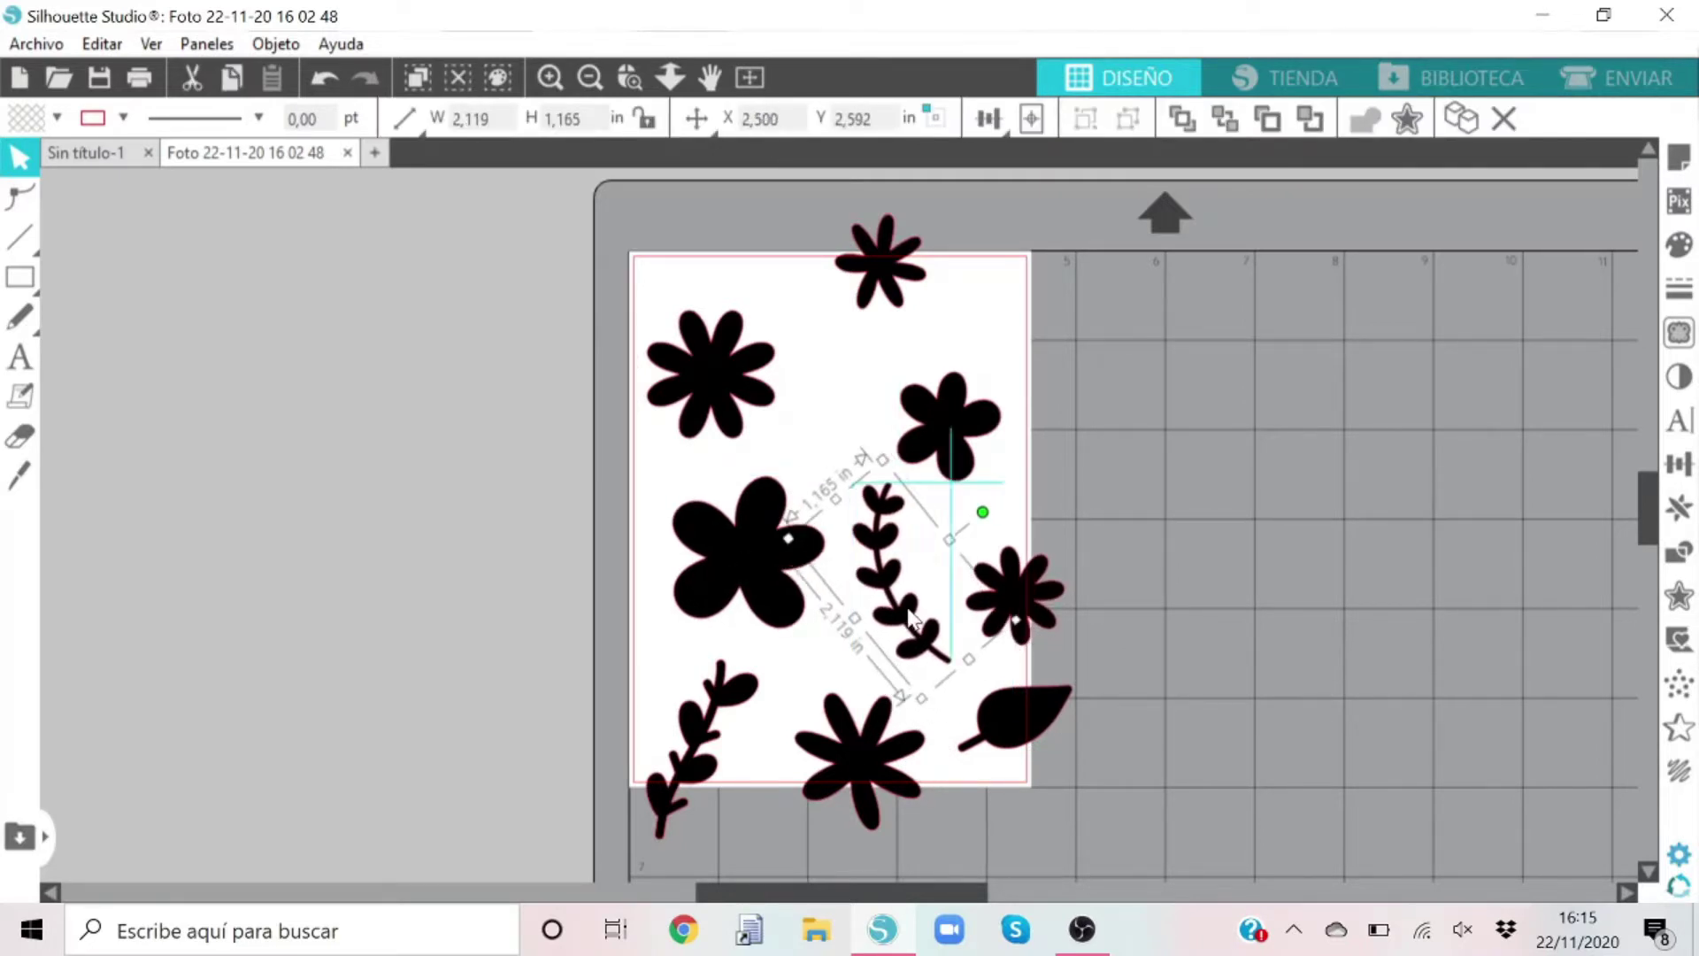
{"action": "left_click", "coordinate": [807, 540]}
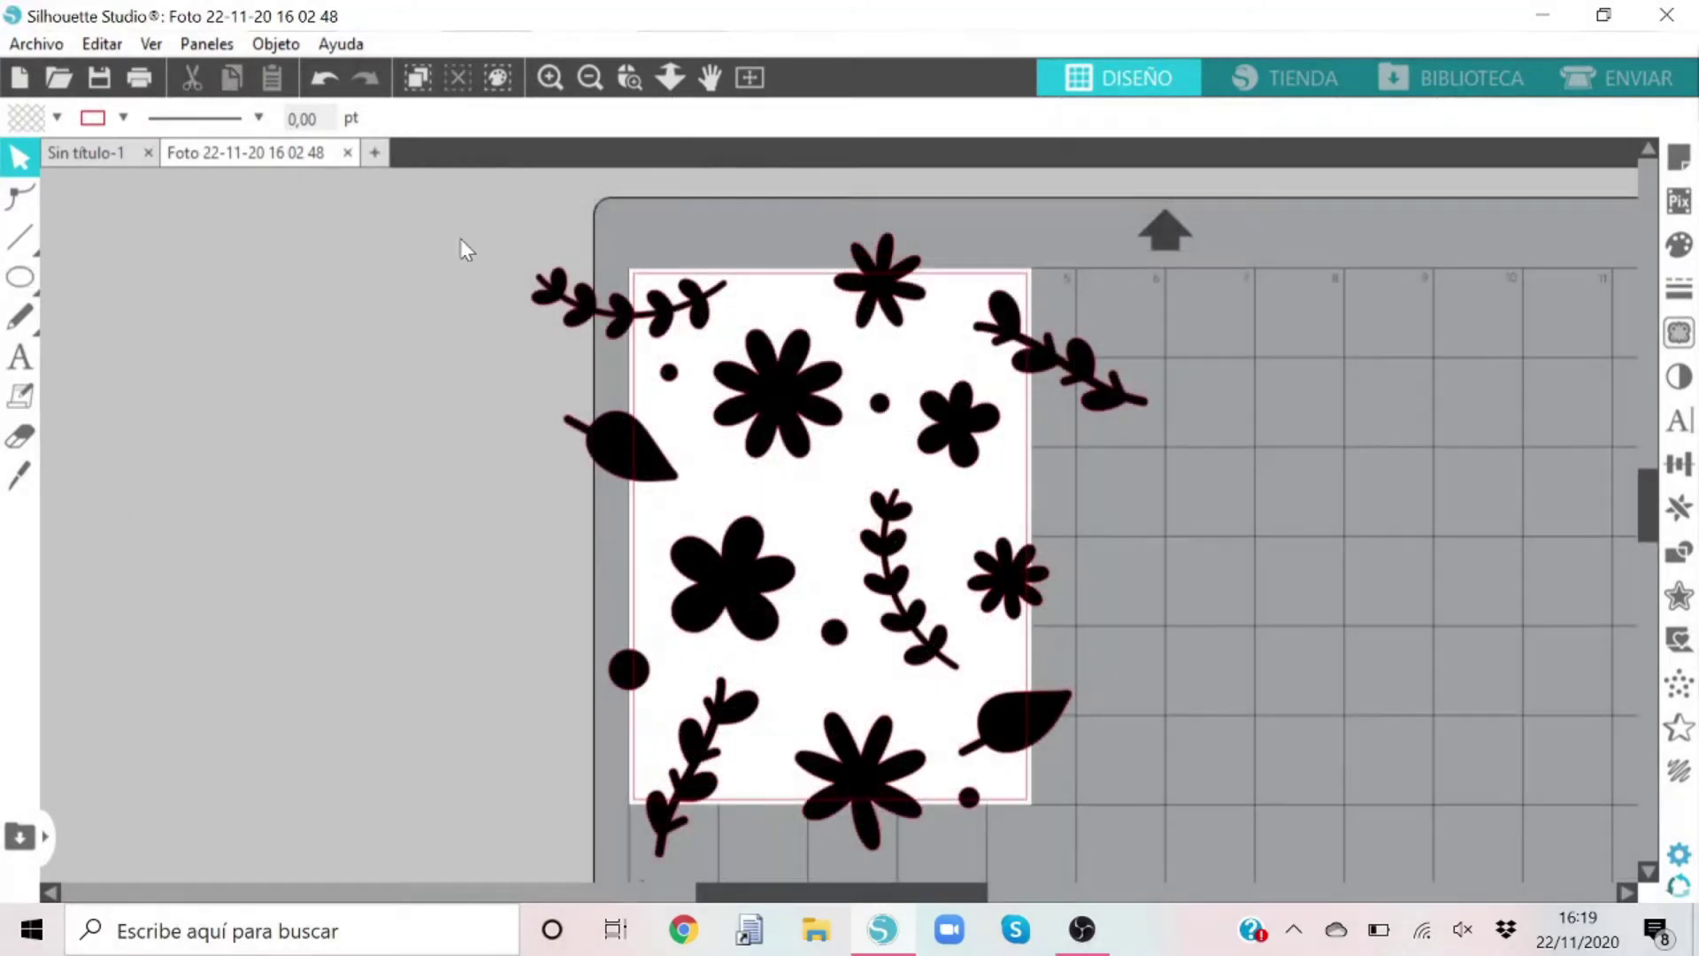
Group all the shapes of the floral pattern and duplicate the group
{"action": "left_click_drag", "start_coordinate": [467, 249], "coordinate": [1099, 841]}
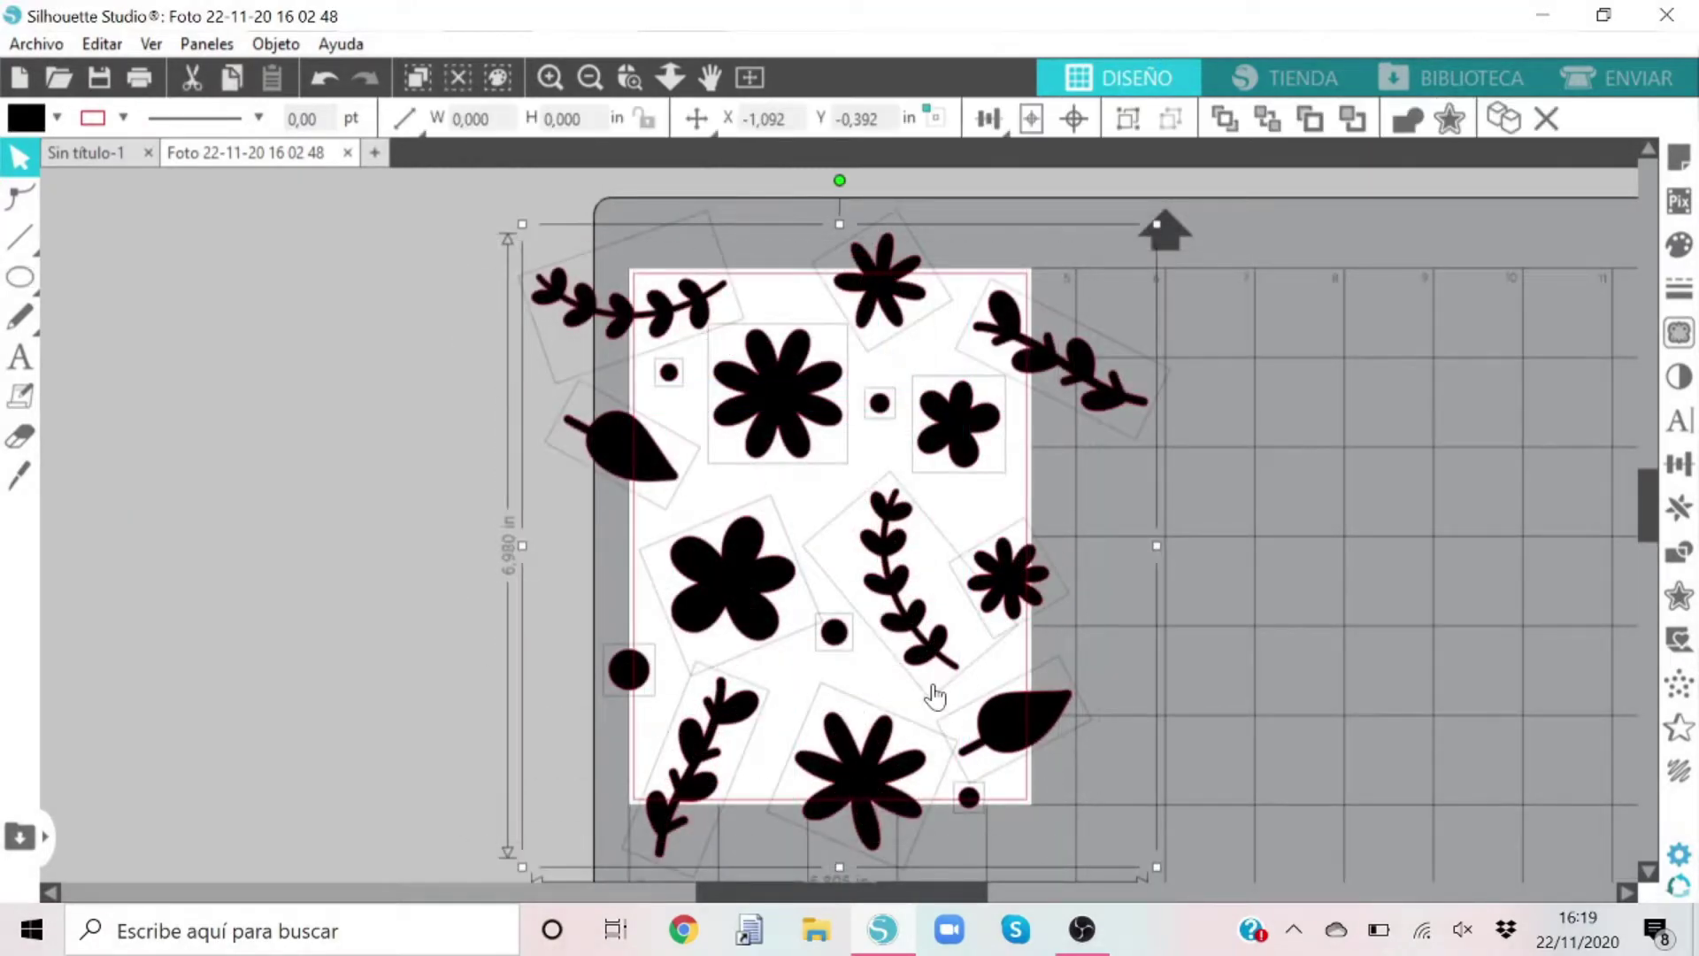
{"action": "right_click", "coordinate": [933, 689]}
{"action": "left_click", "coordinate": [1028, 483]}
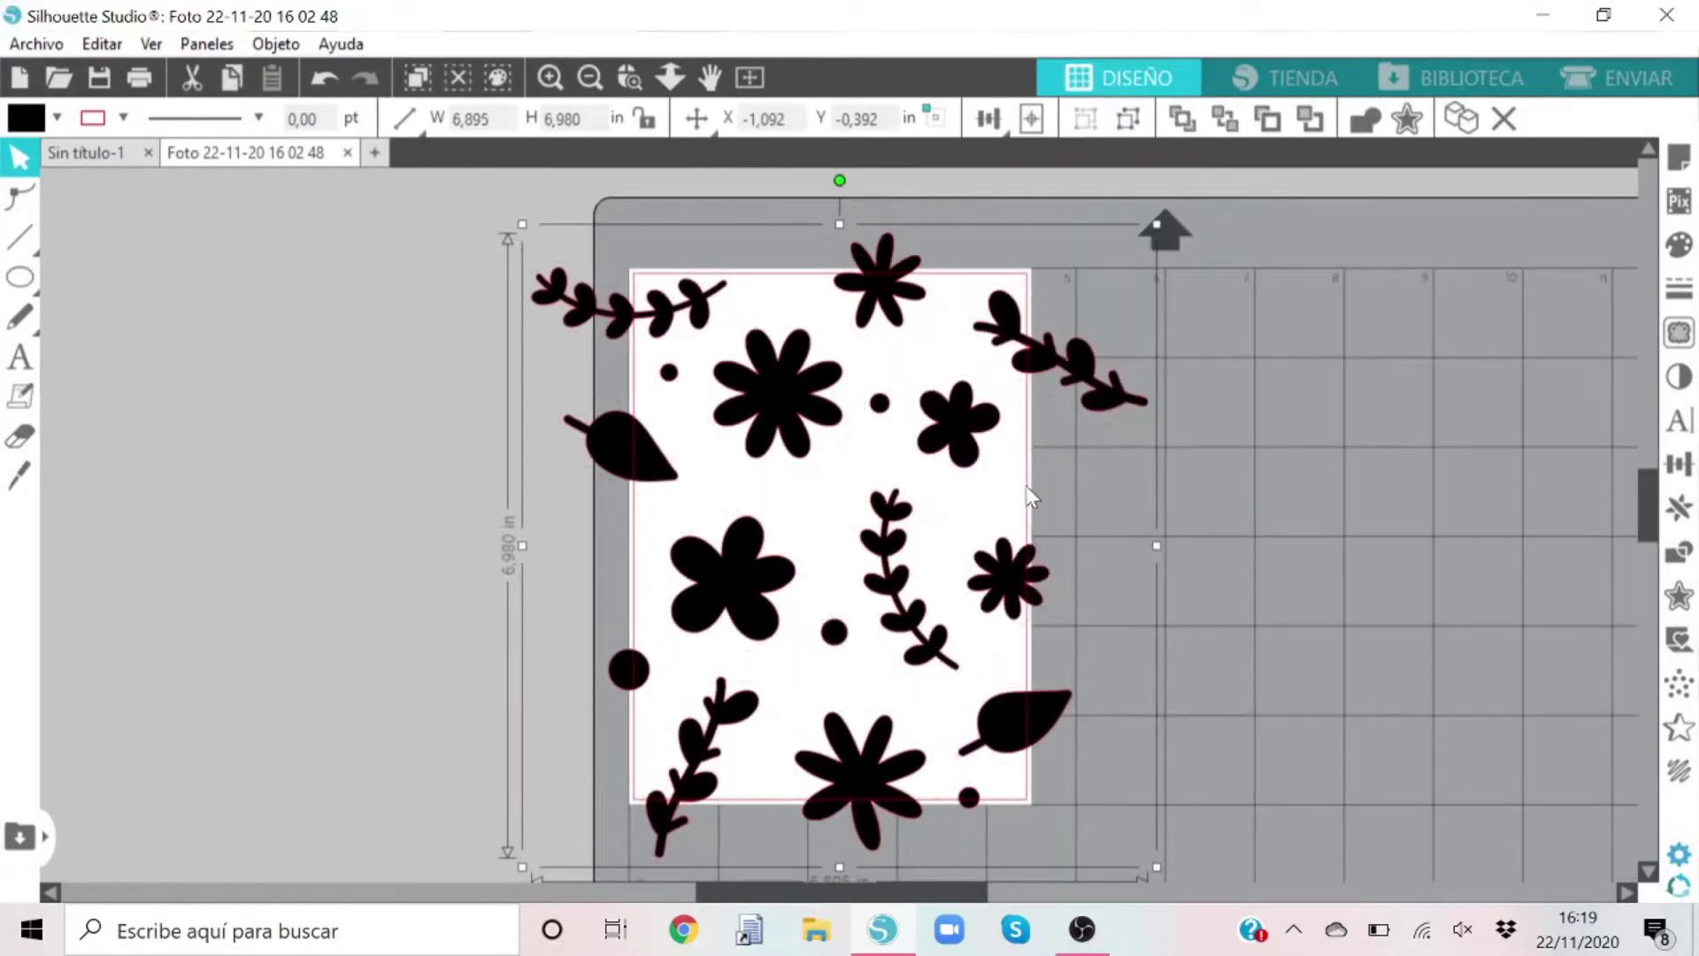
{"action": "right_click", "coordinate": [1007, 601]}
{"action": "left_click", "coordinate": [1074, 430]}
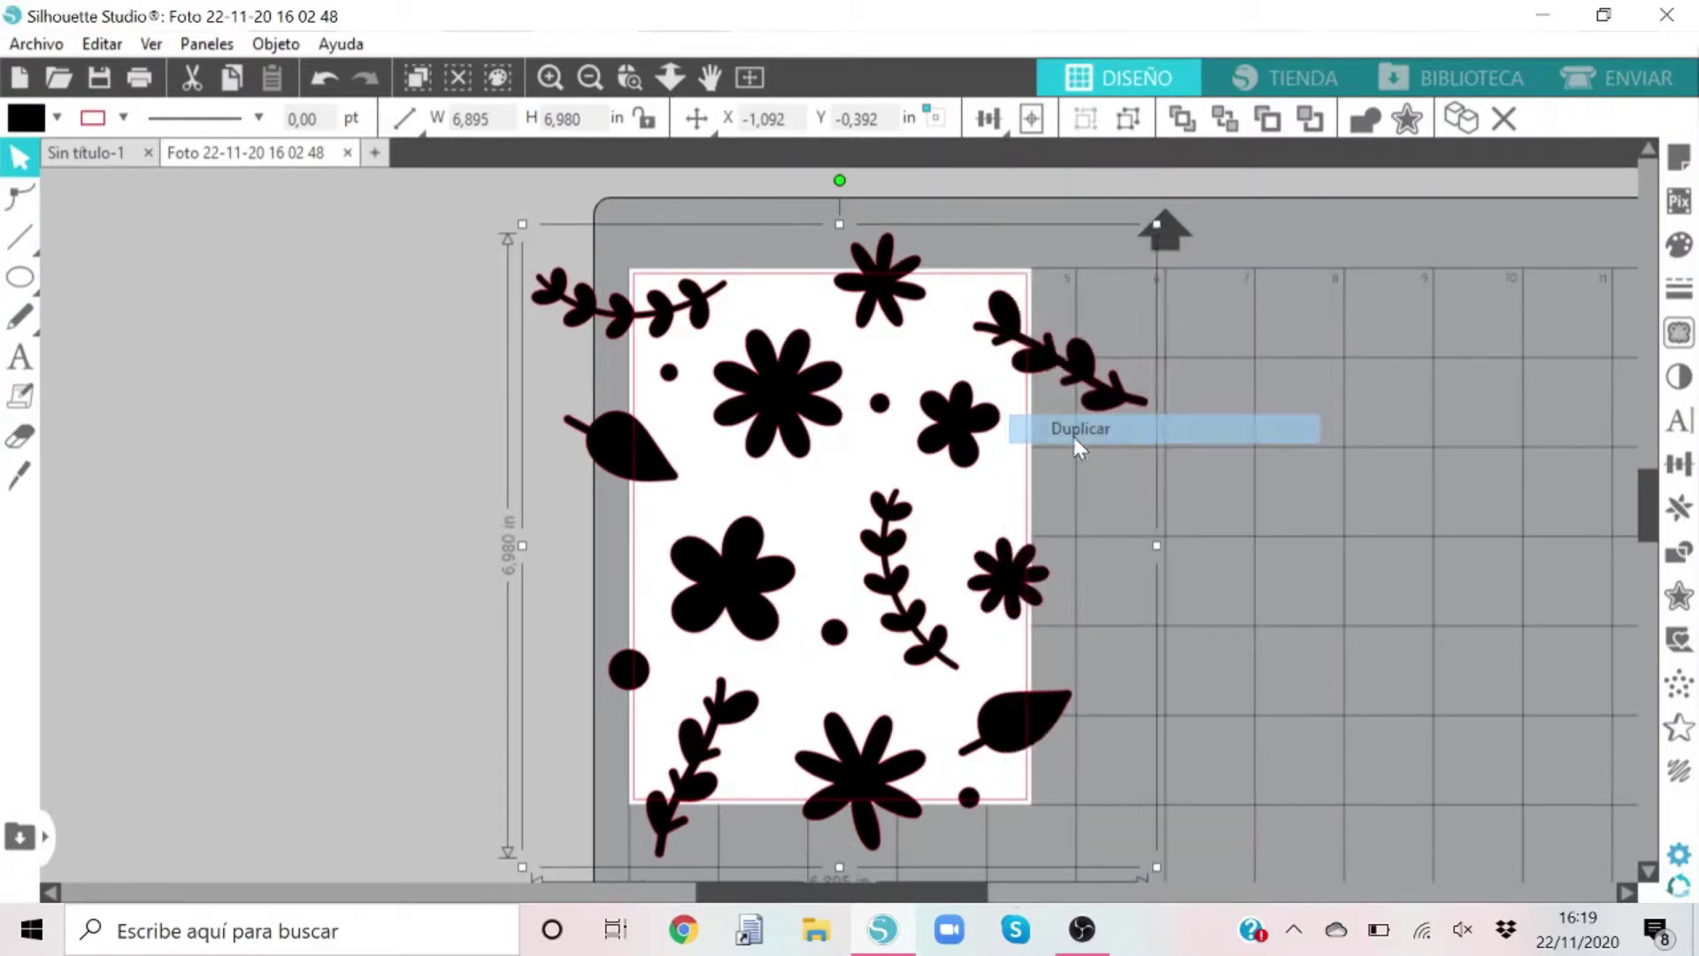
Remove the fill from the duplicated group so only its outlines are drawn
{"action": "left_click", "coordinate": [1679, 244]}
{"action": "left_click", "coordinate": [1272, 274]}
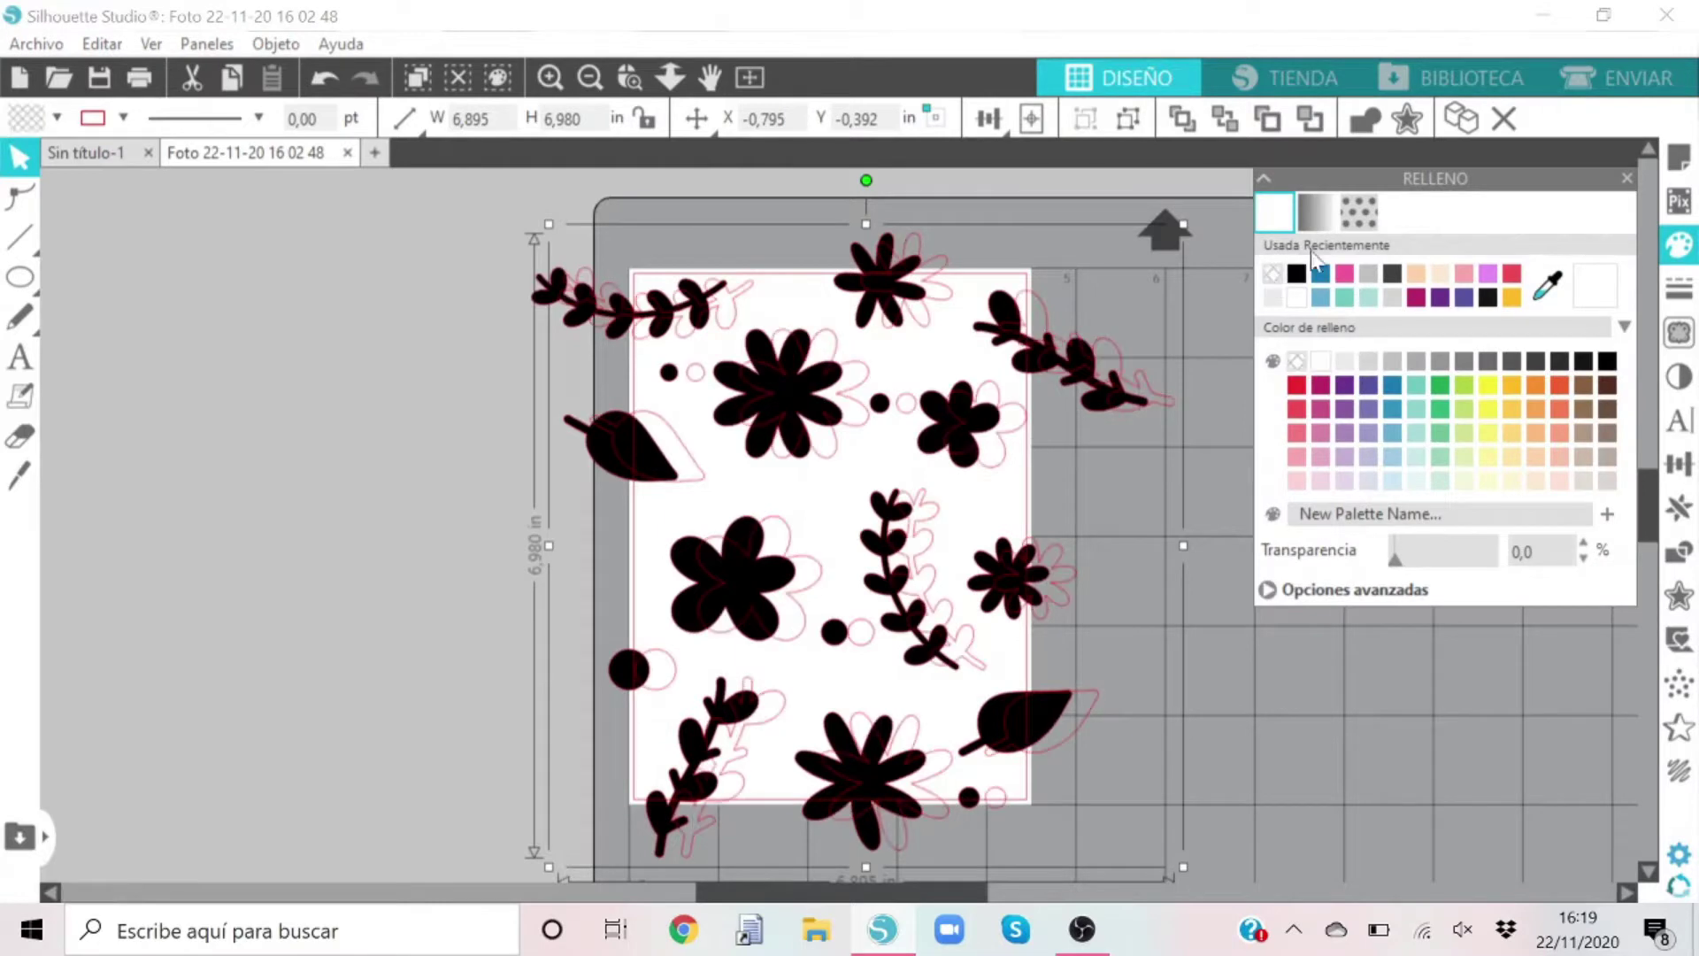
{"action": "left_click", "coordinate": [1626, 177]}
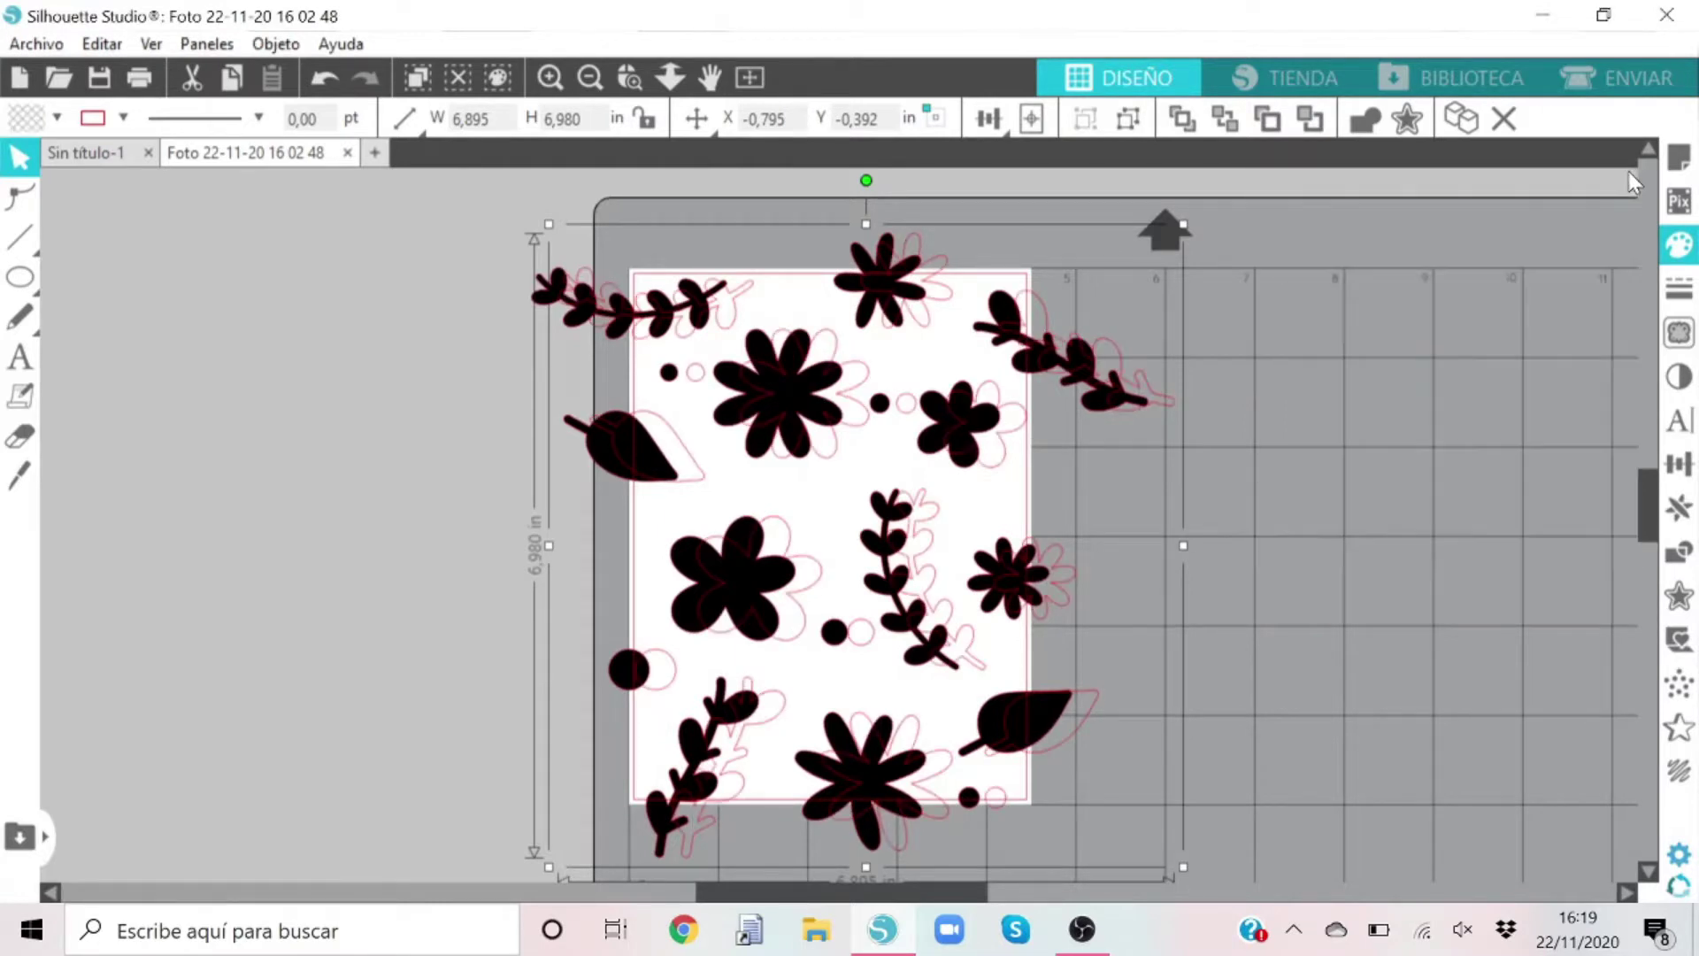
Try to offset the unfilled copy's outlines and move the black group up and to the right of it
{"action": "left_click", "coordinate": [1679, 596]}
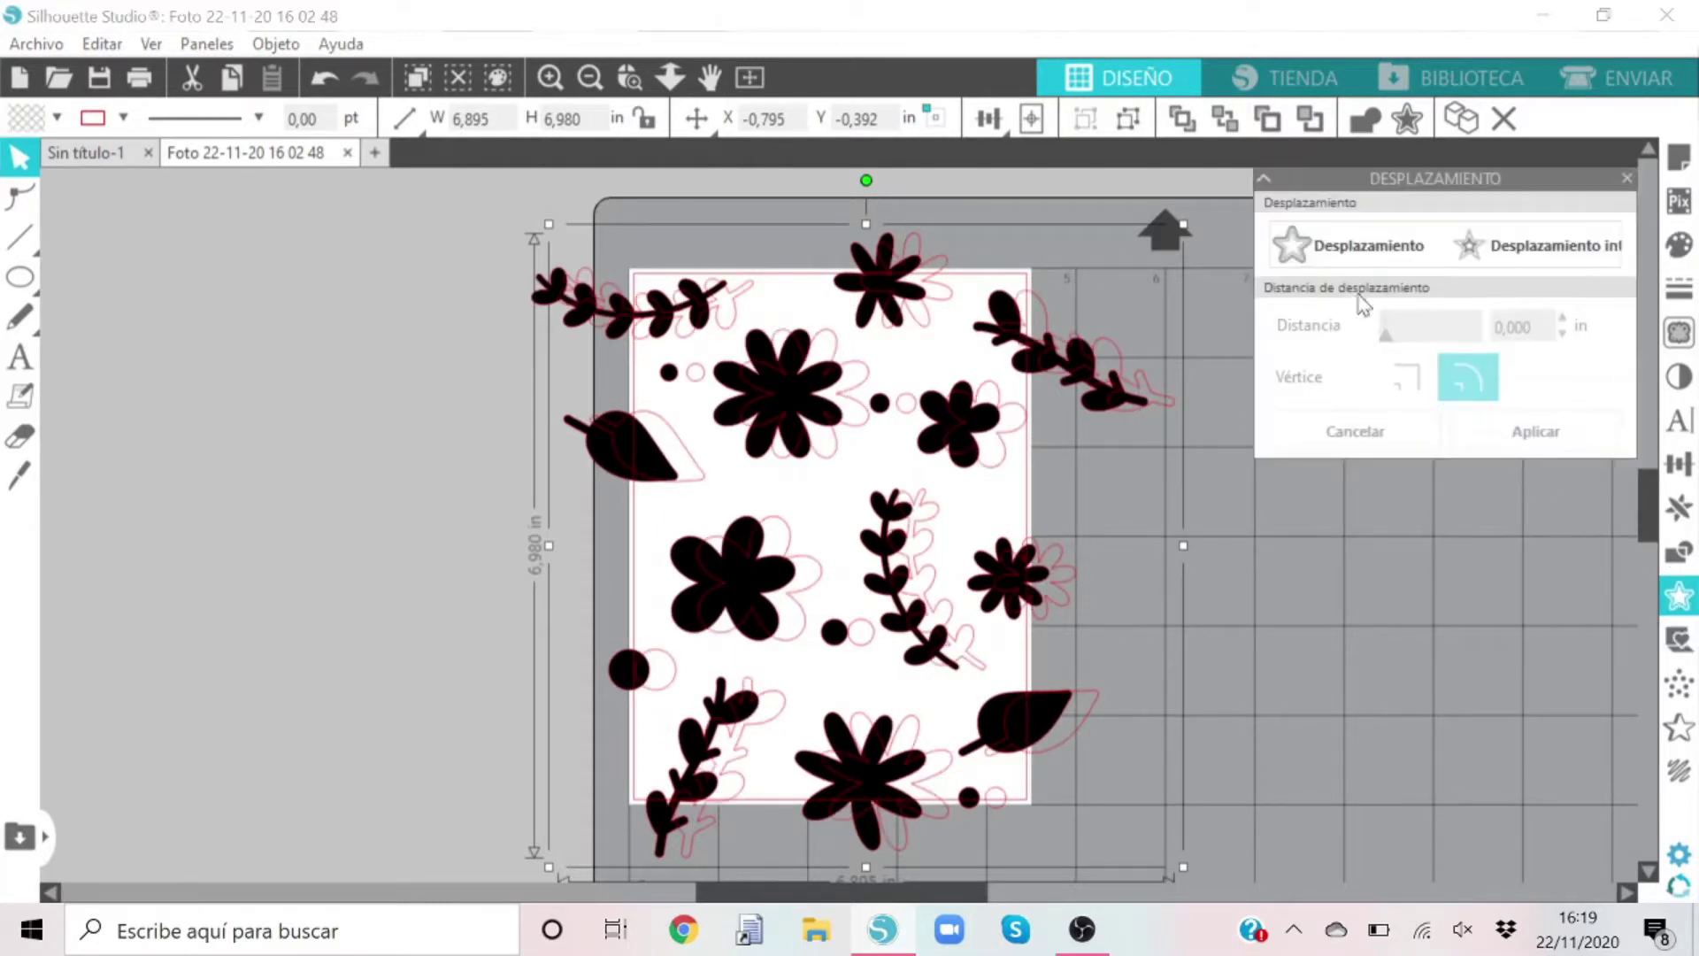
{"action": "left_click", "coordinate": [1343, 241]}
{"action": "left_click_drag", "start_coordinate": [1018, 584], "coordinate": [1122, 412]}
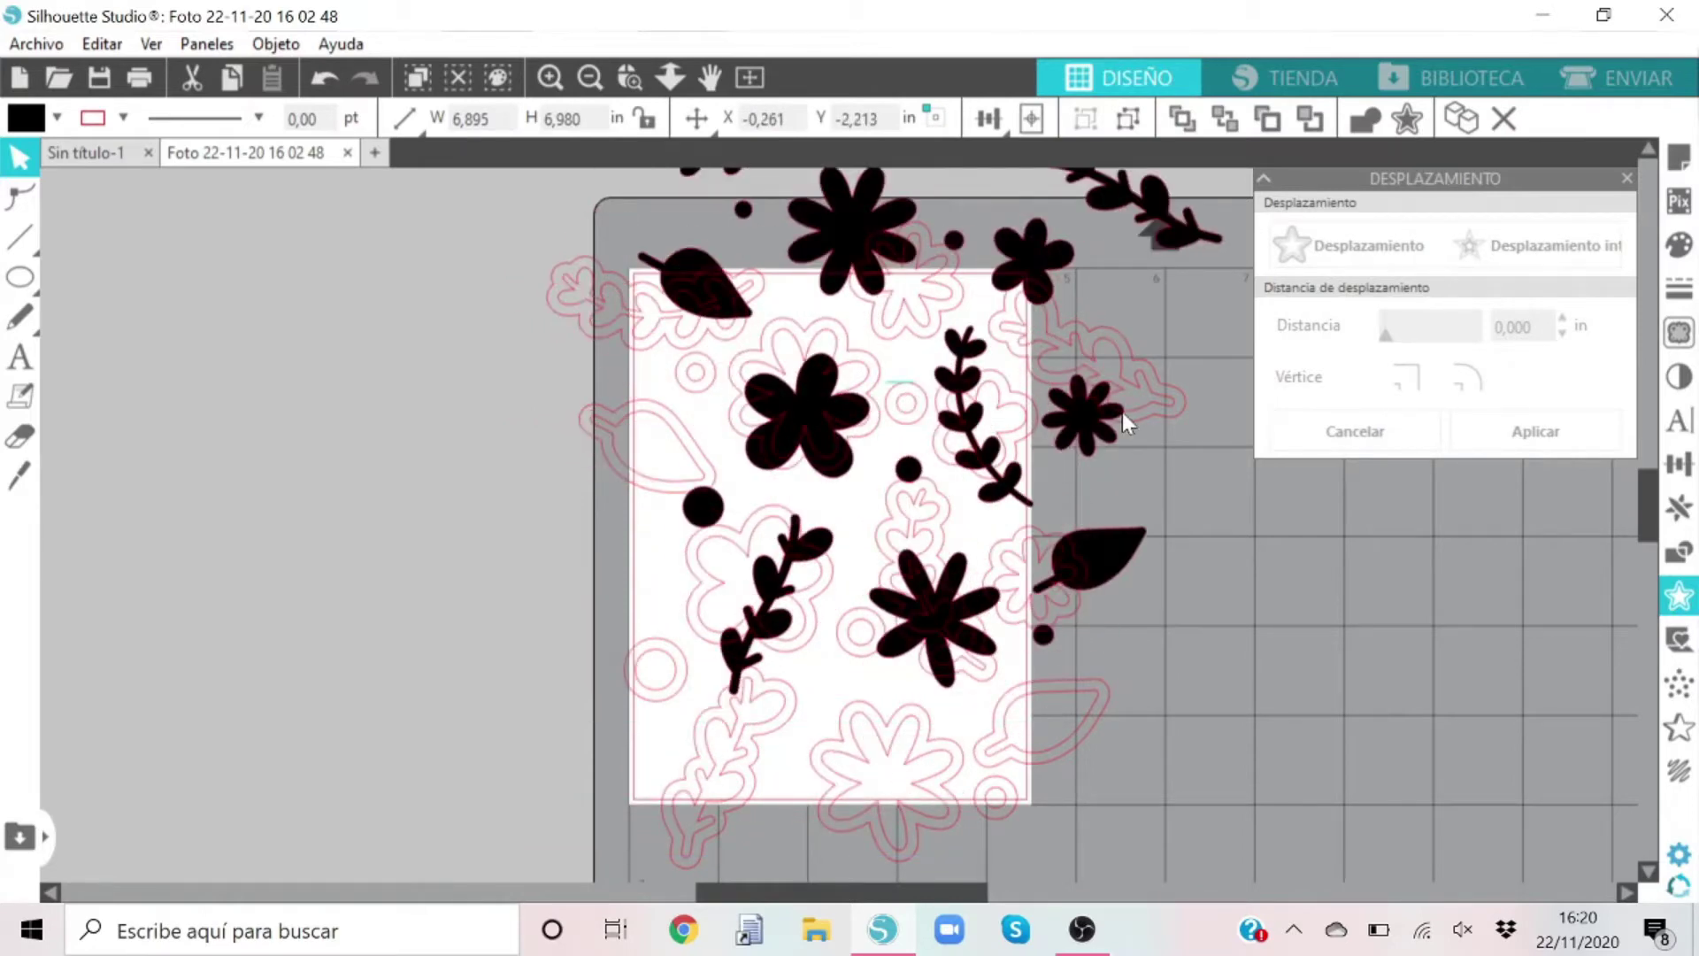
{"action": "left_click", "coordinate": [1122, 412]}
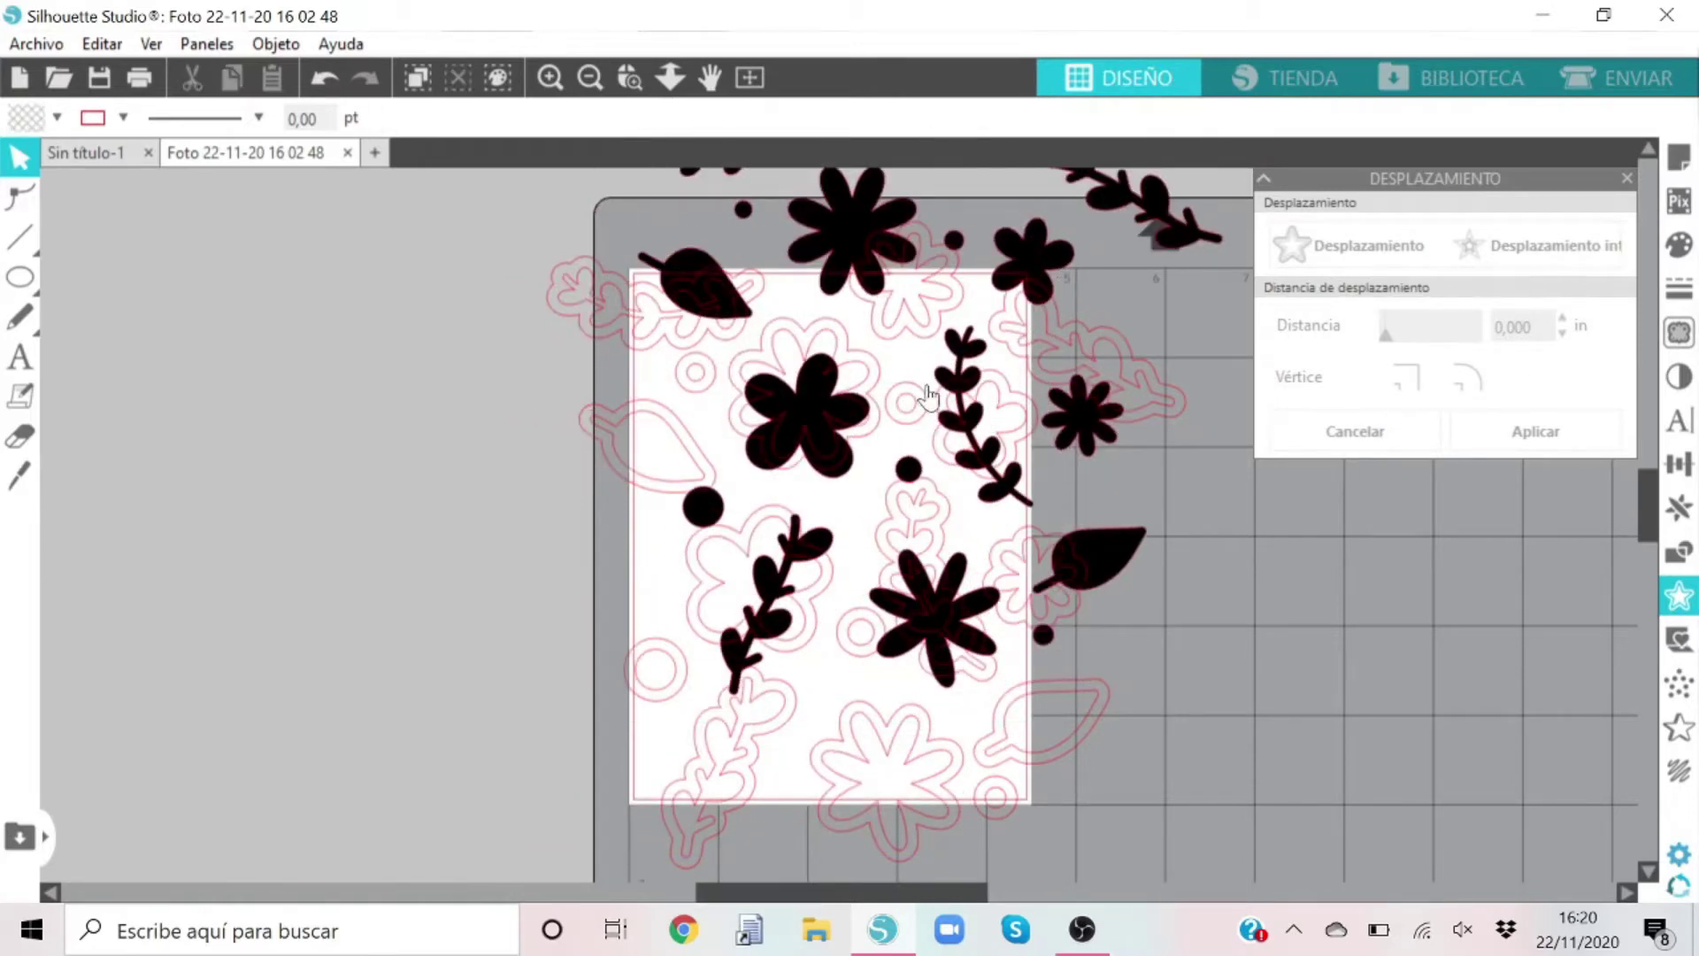
Undo the black group's move and the offset of the unfilled copy
{"action": "left_click", "coordinate": [325, 78]}
{"action": "left_click", "coordinate": [325, 78]}
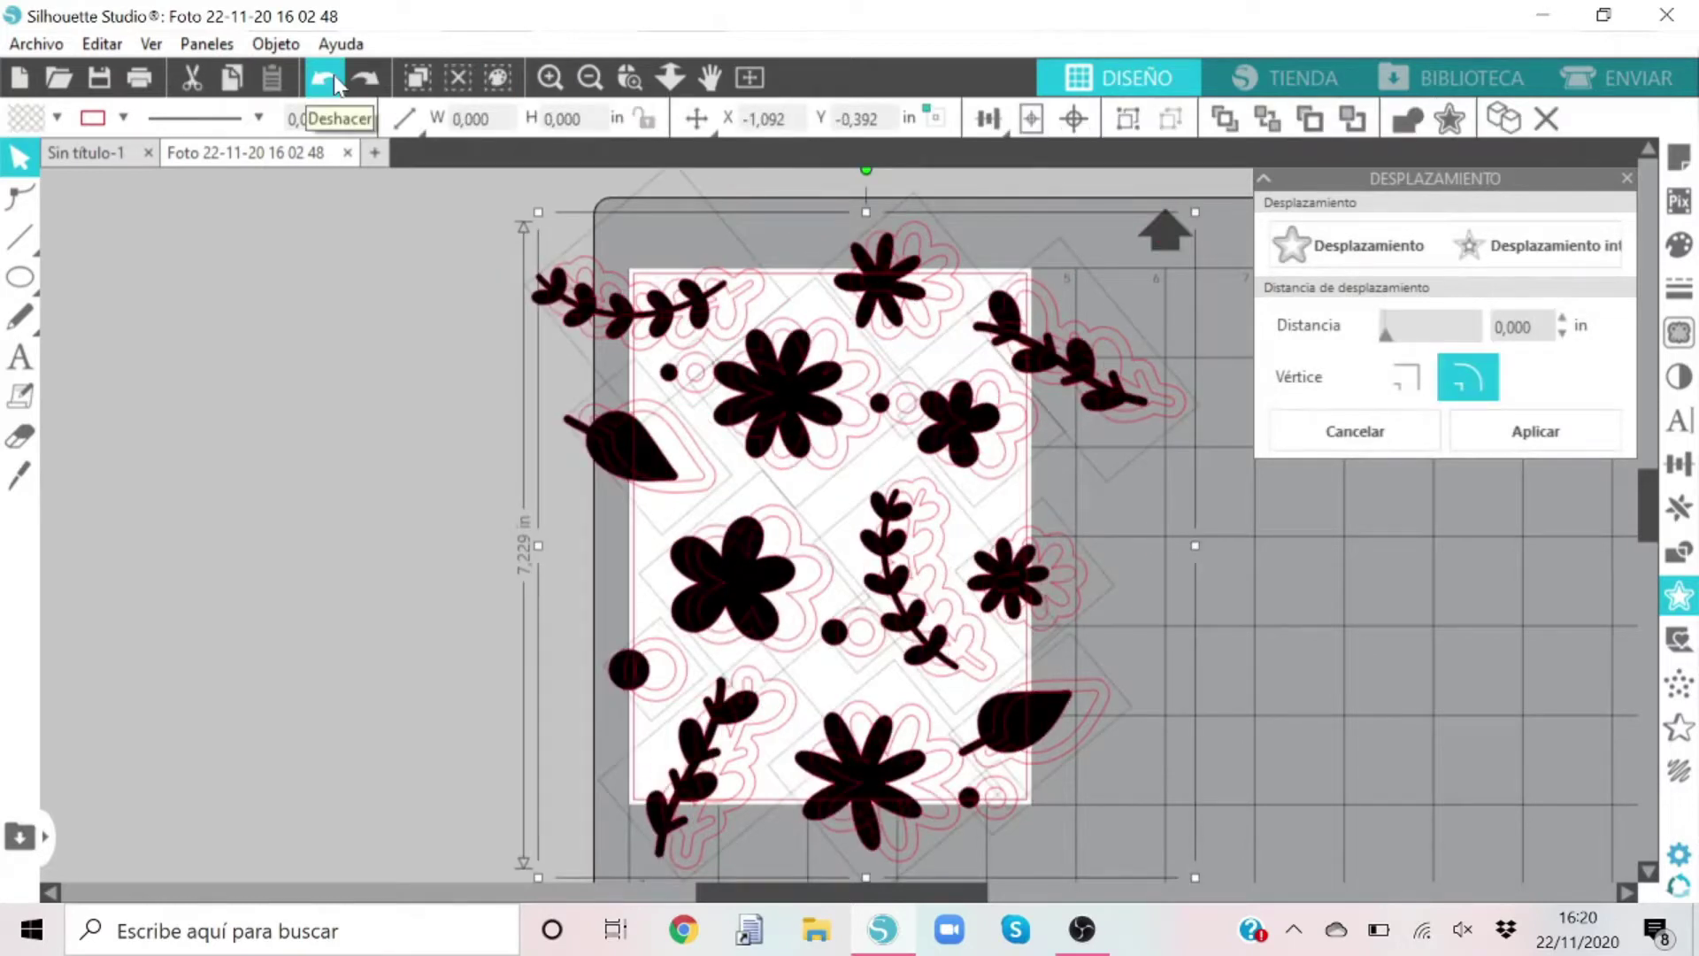
{"action": "left_click", "coordinate": [335, 81]}
{"action": "left_click", "coordinate": [336, 81]}
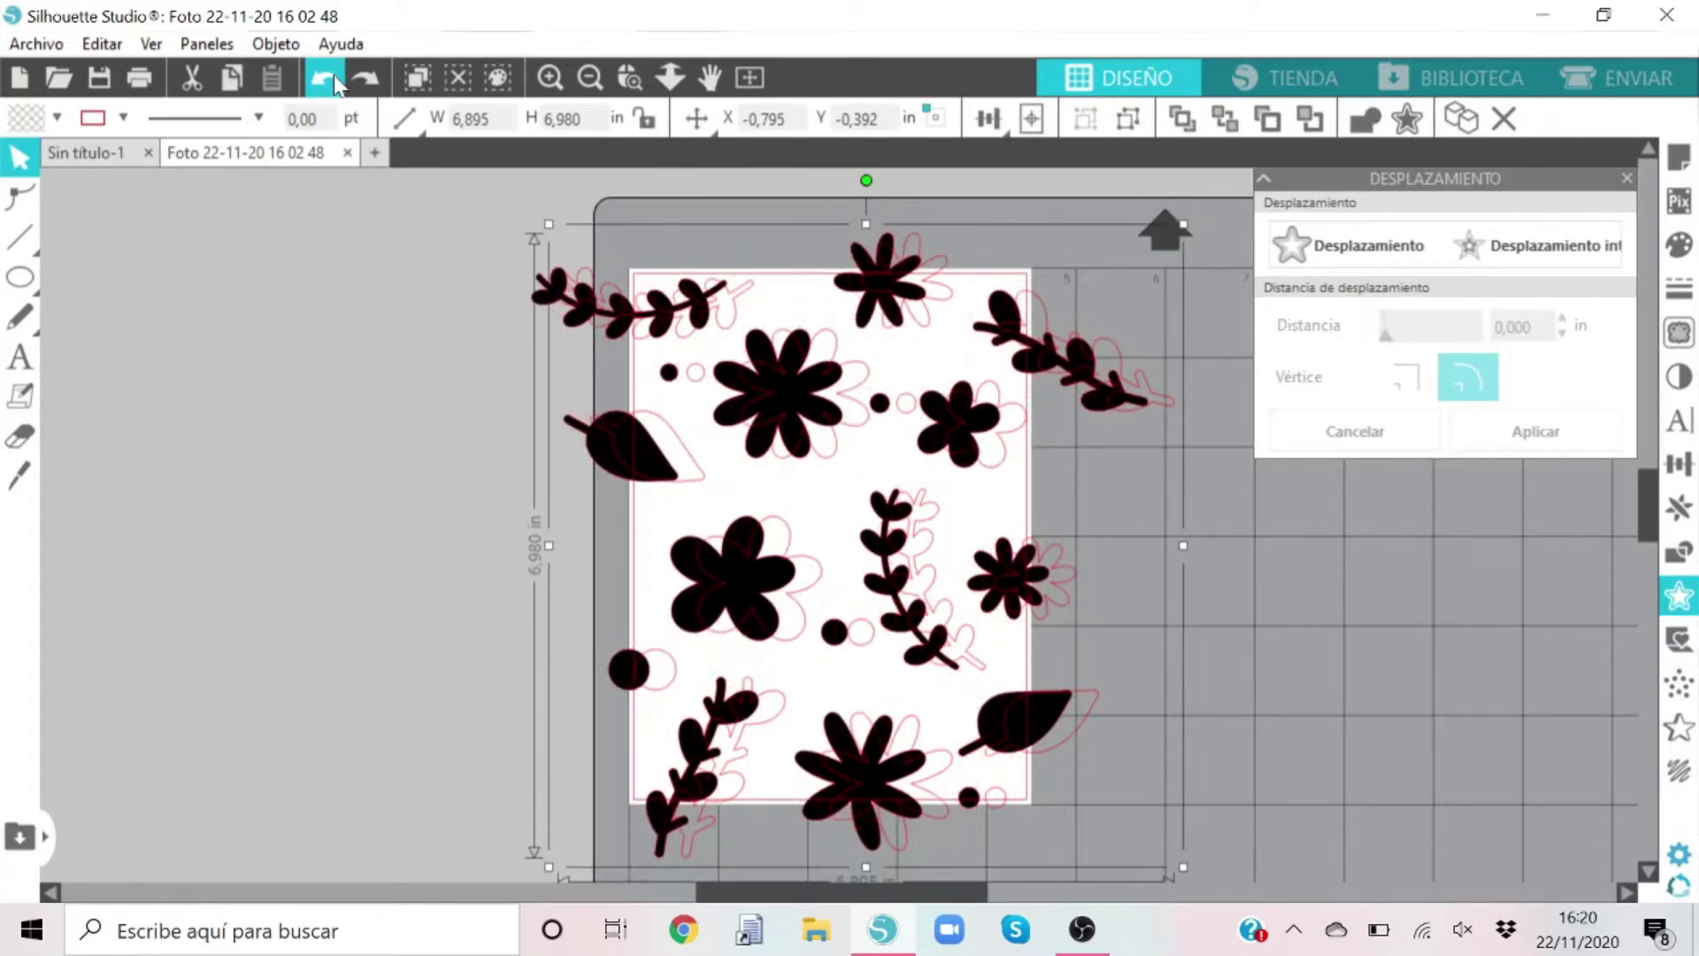
{"action": "left_click", "coordinate": [365, 78]}
Align the unfilled copy exactly over the black floral group and offset its outlines outward by 0.135 in with rounded corners
{"action": "left_click_drag", "start_coordinate": [875, 404], "coordinate": [839, 420]}
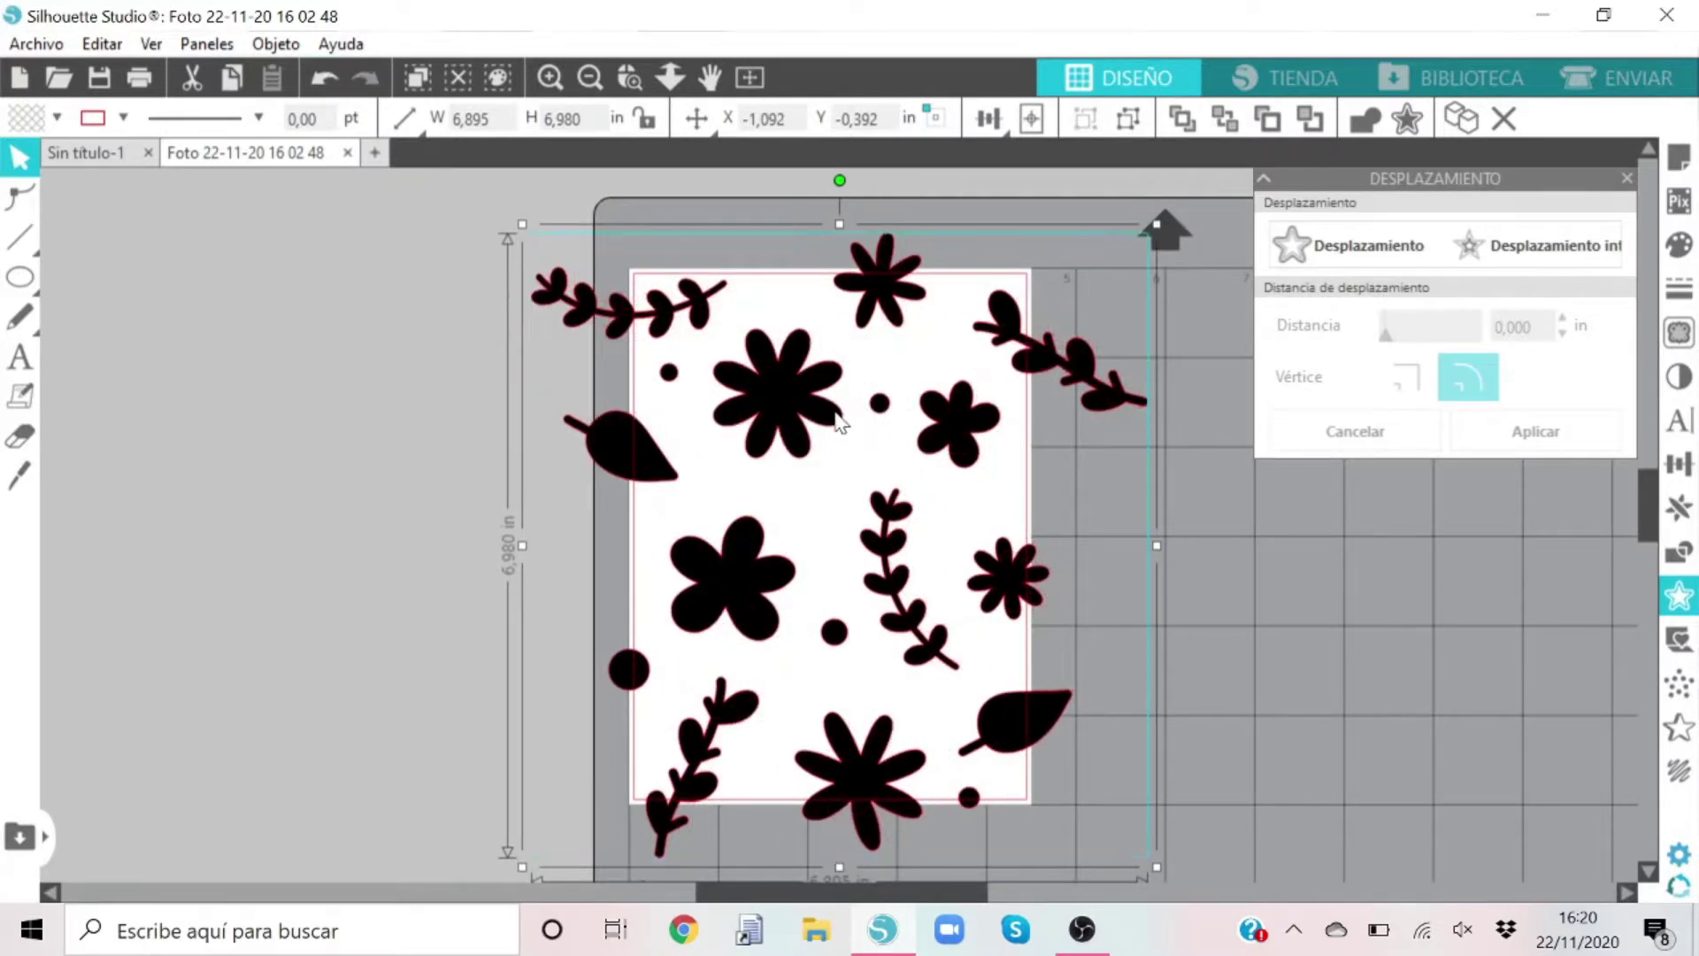
{"action": "left_click", "coordinate": [1371, 235]}
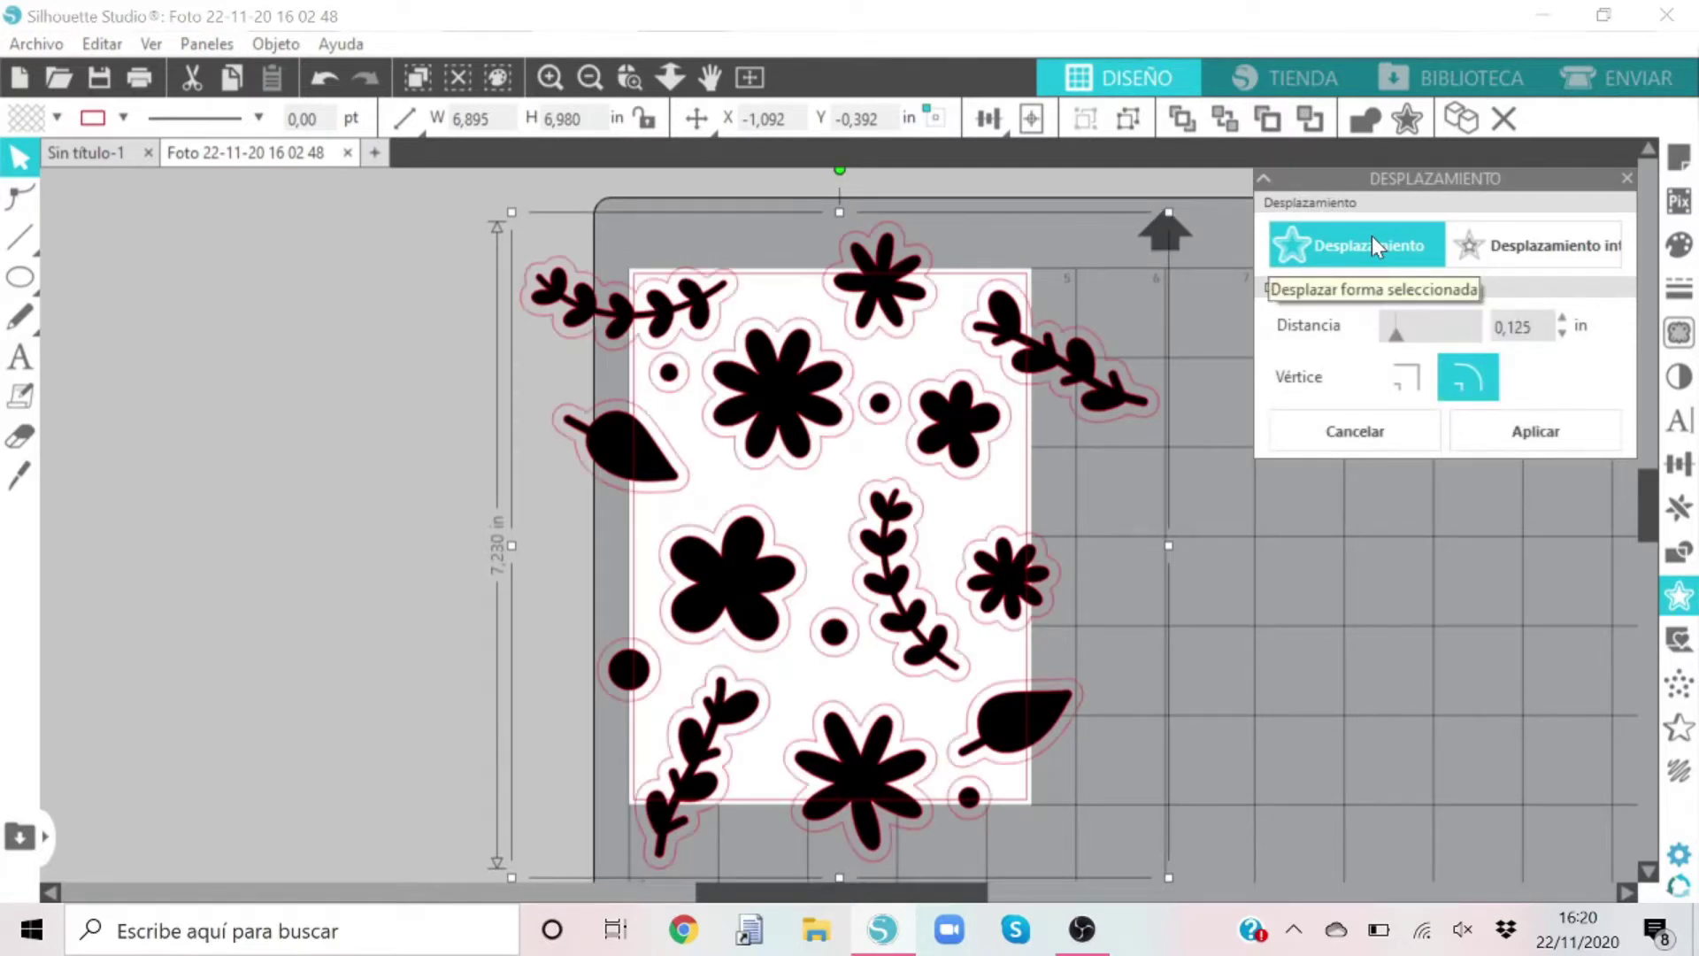
{"action": "left_click", "coordinate": [1562, 319]}
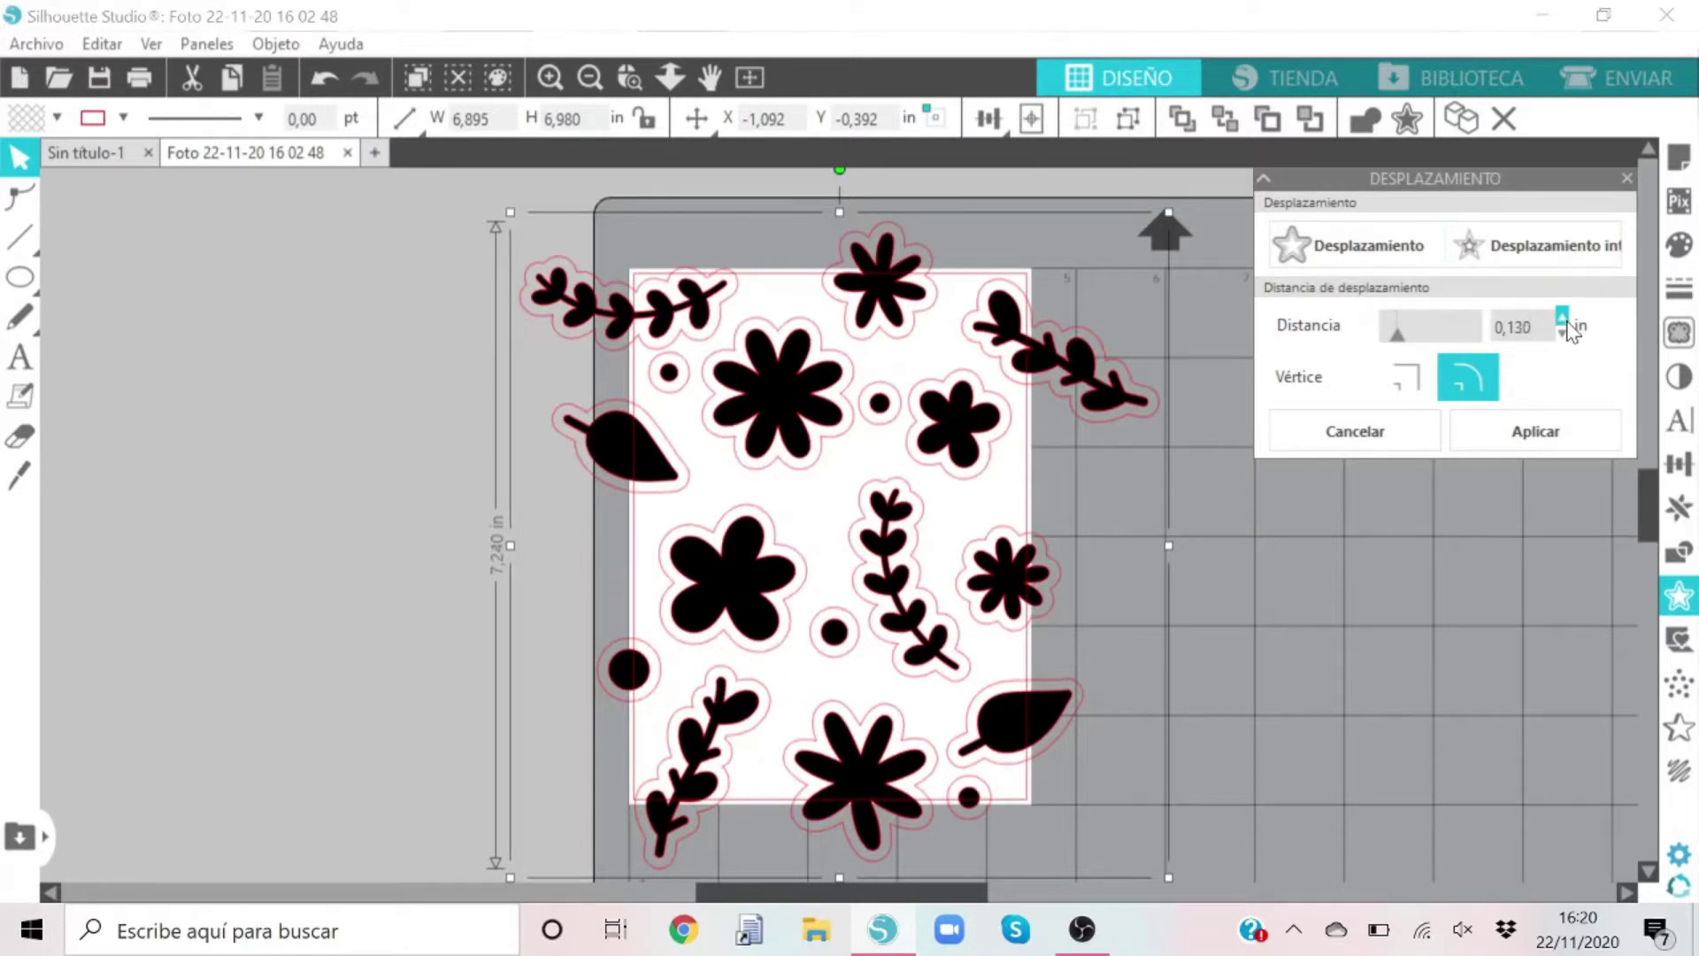
{"action": "left_click", "coordinate": [1562, 318]}
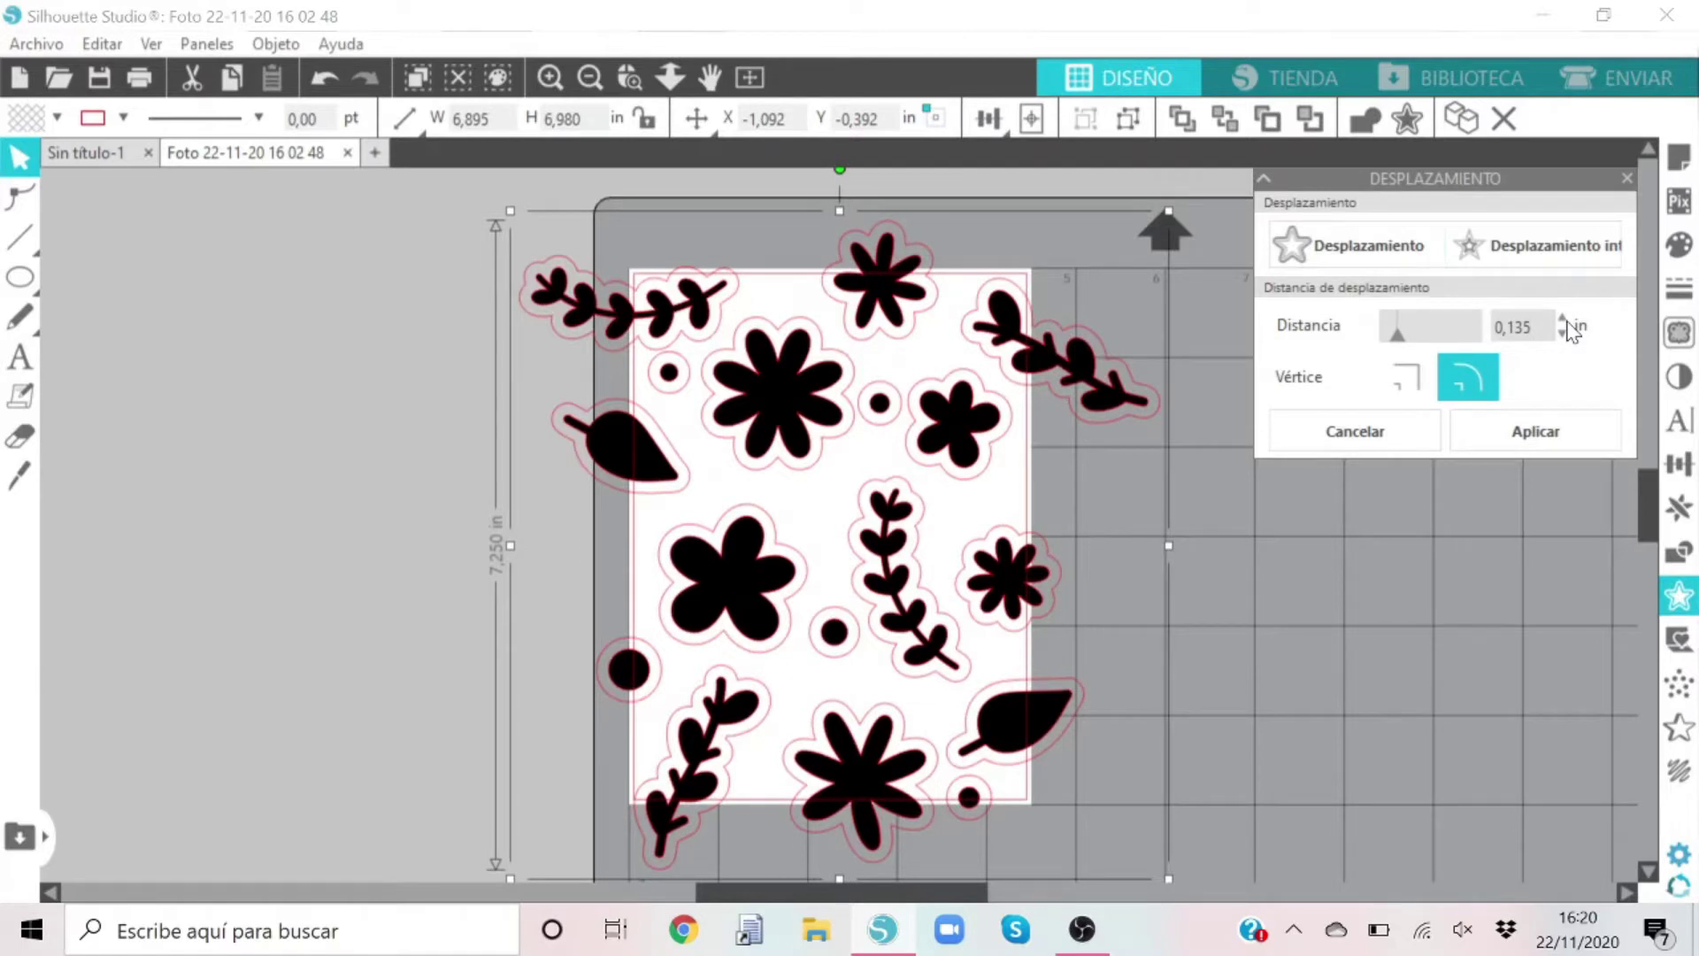
{"action": "left_click", "coordinate": [1555, 430]}
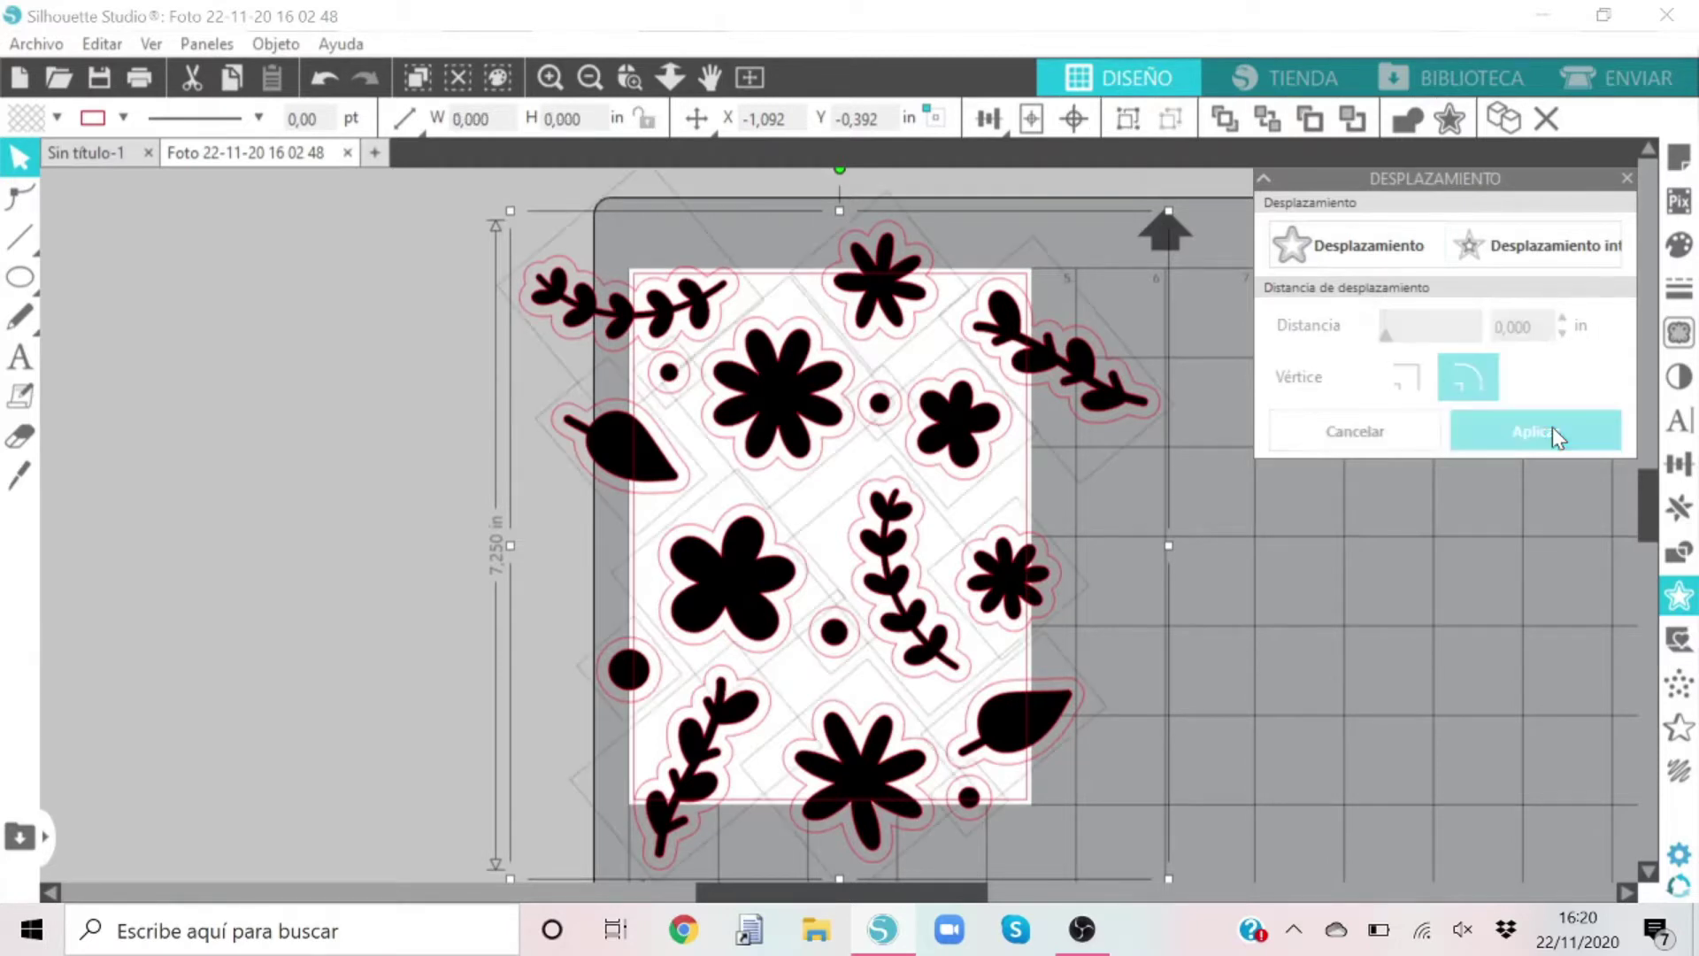
{"action": "left_click", "coordinate": [1385, 603]}
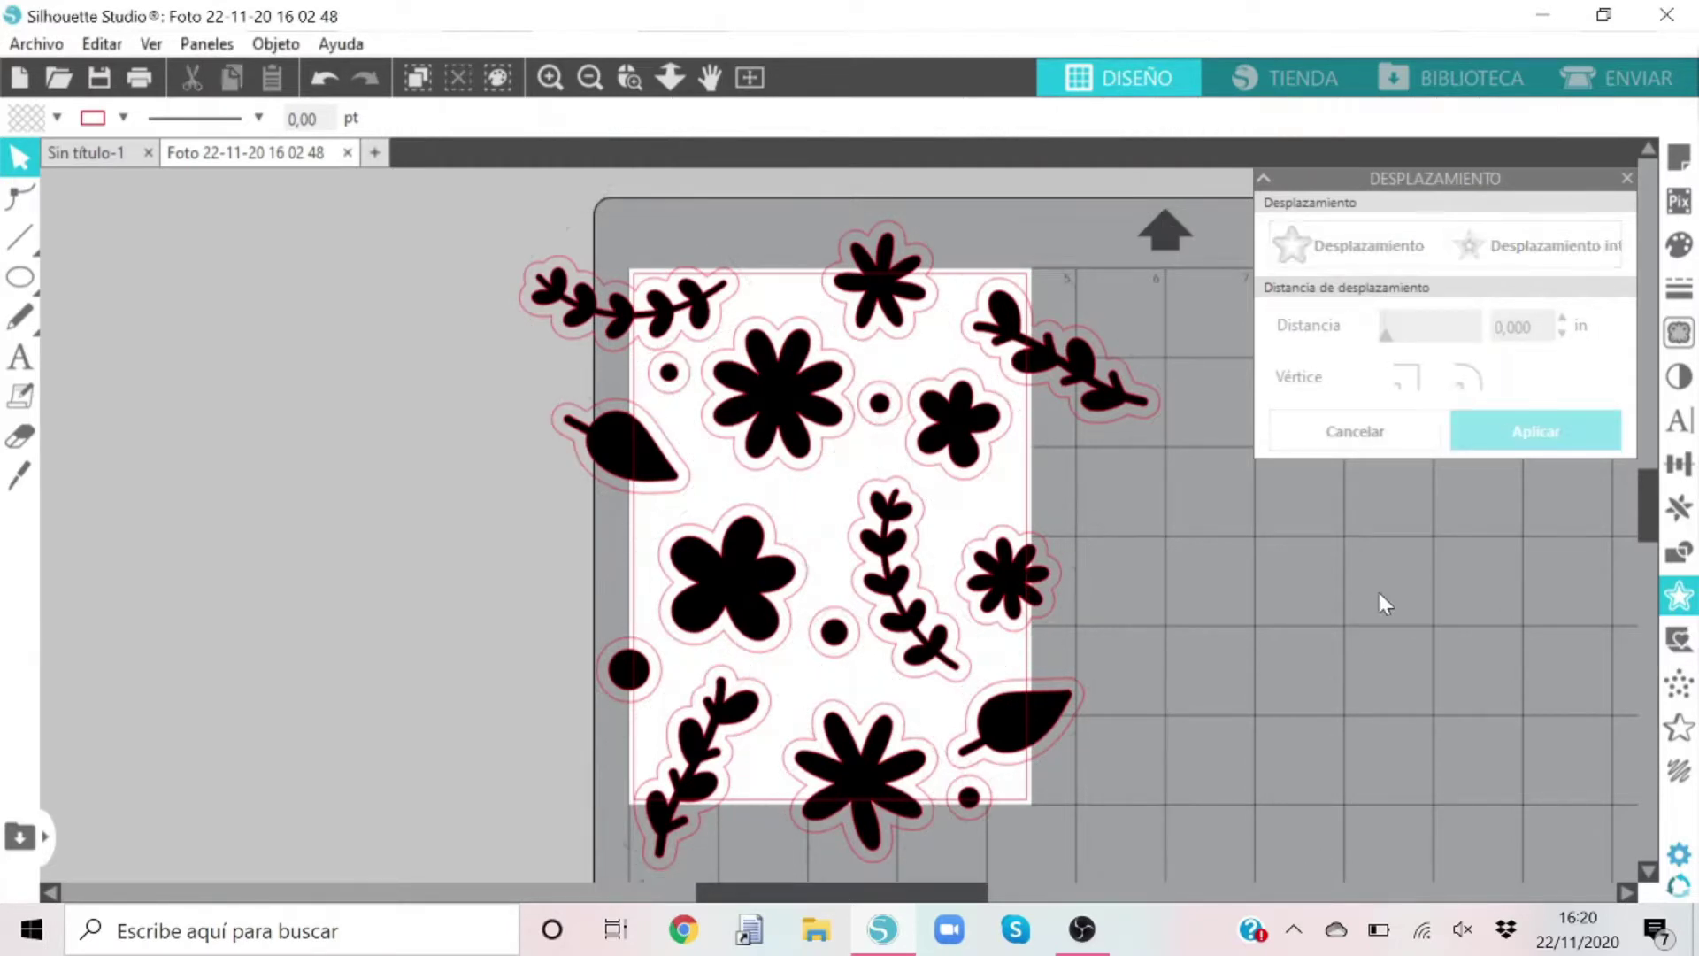
Draw a circle in the gap beside the central branch, size it 0.200 by 0.200 in, and fine-tune its position
{"action": "left_click", "coordinate": [19, 276]}
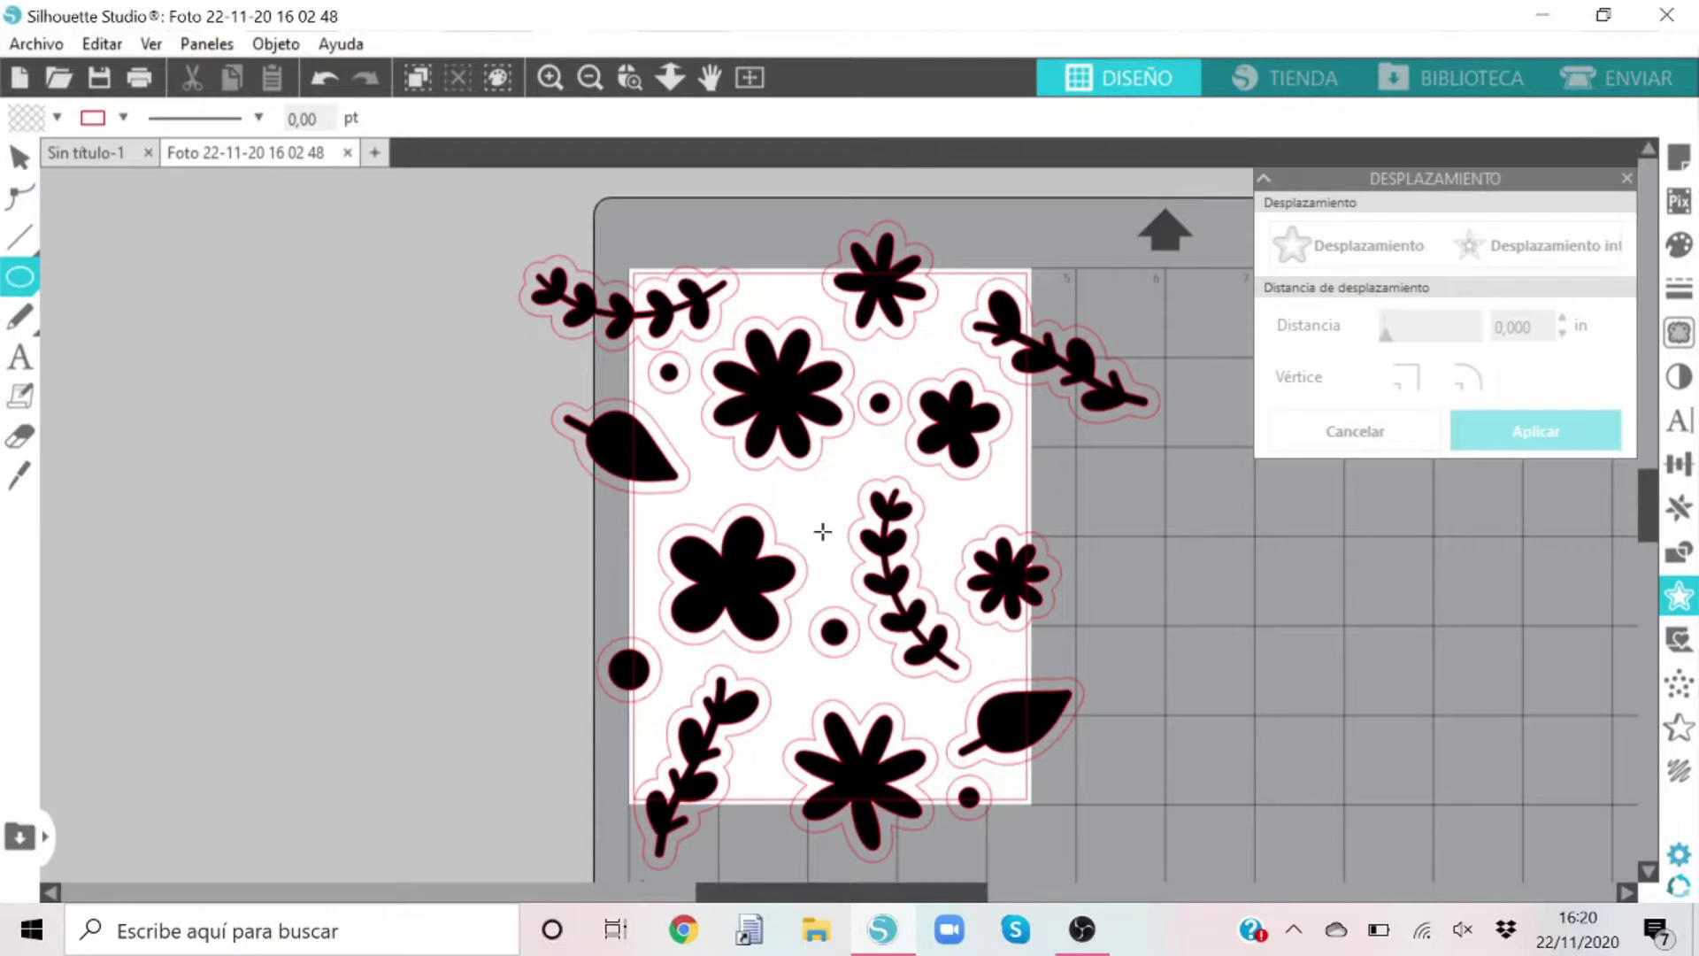
{"action": "left_click_drag", "start_coordinate": [799, 501], "coordinate": [819, 526]}
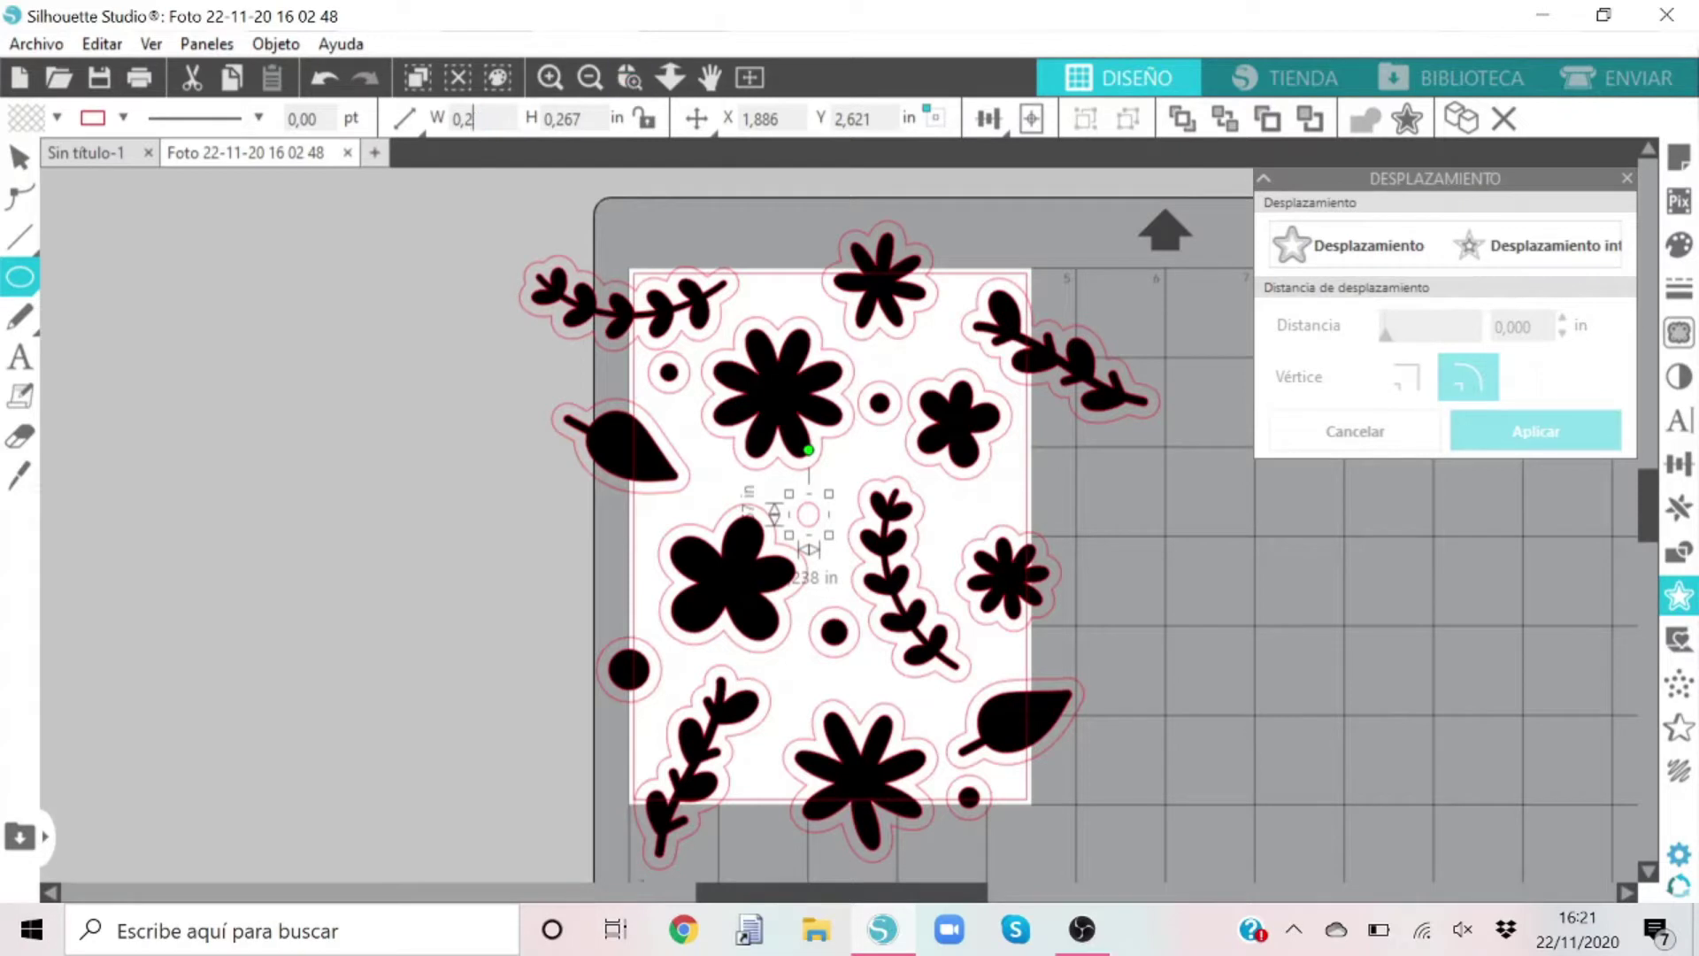
{"action": "key", "text": "Return"}
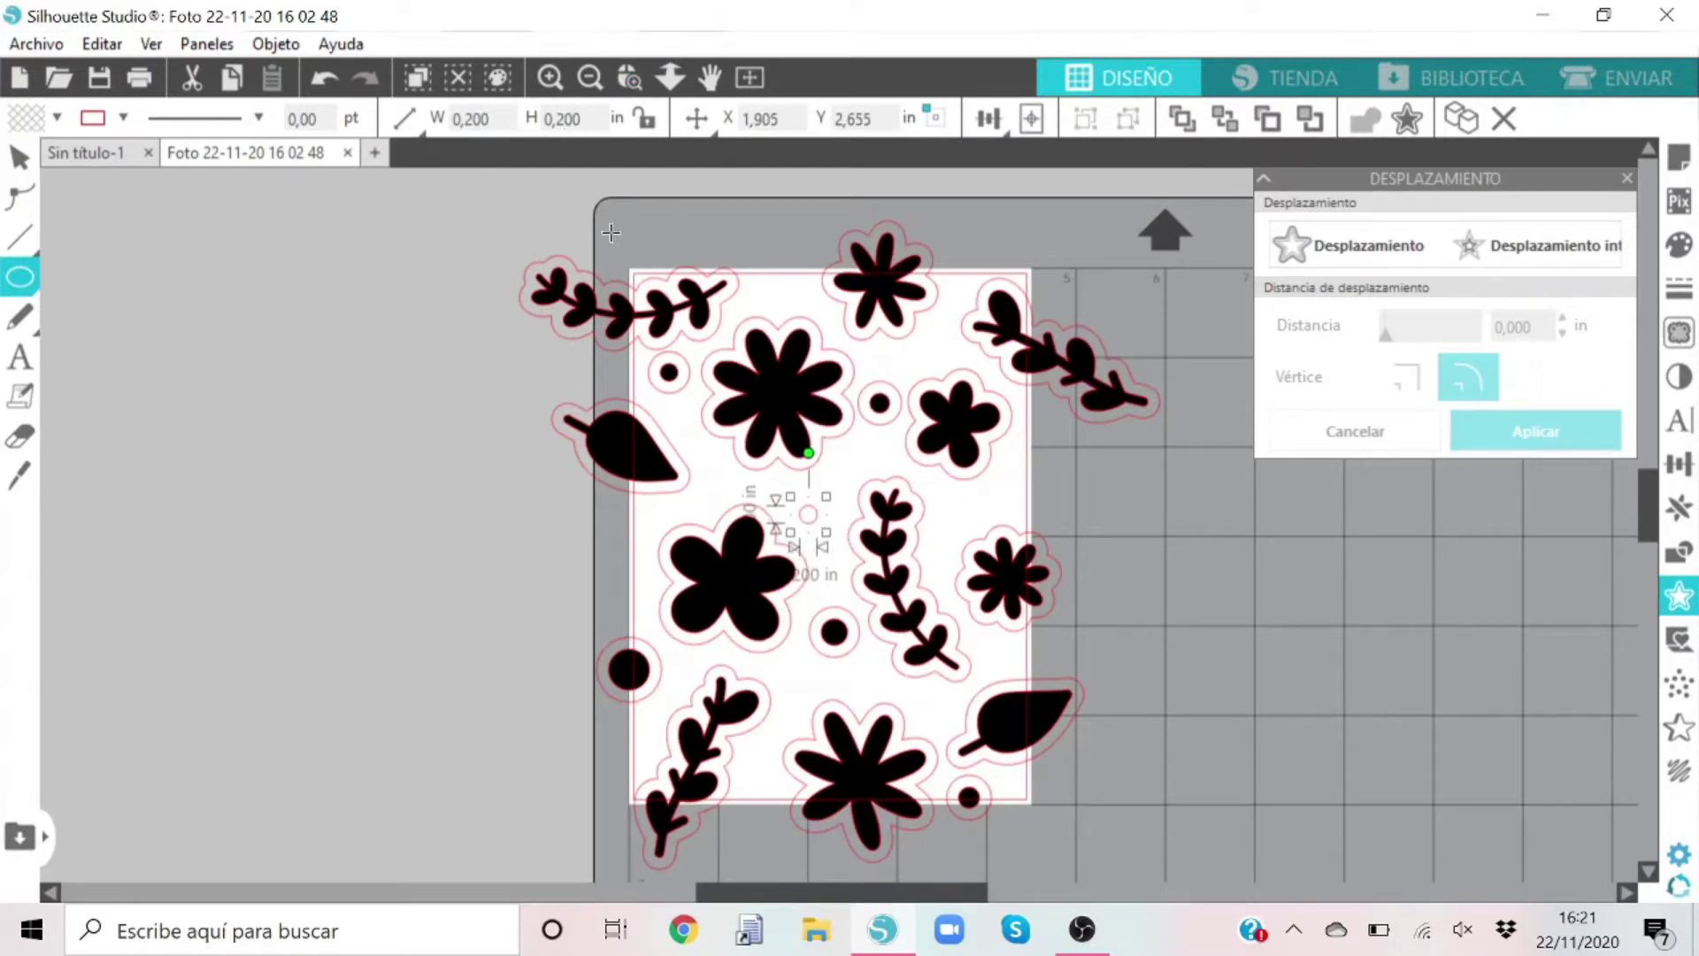
{"action": "left_click", "coordinate": [20, 157]}
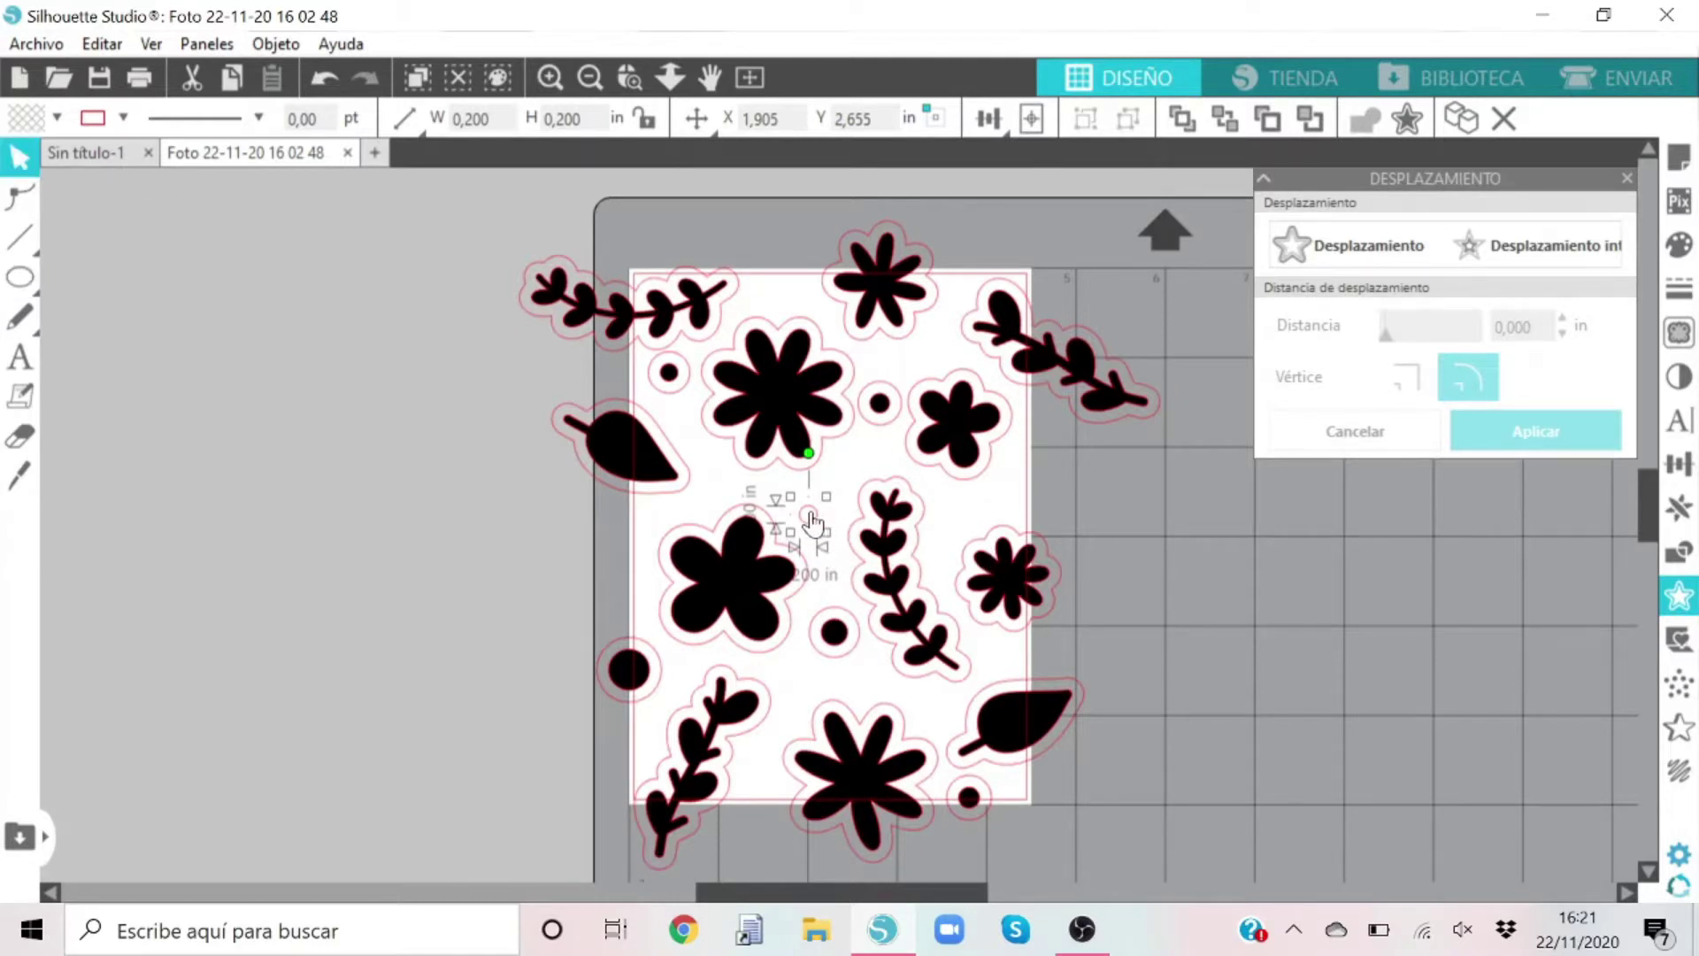
{"action": "left_click_drag", "start_coordinate": [814, 524], "coordinate": [820, 513]}
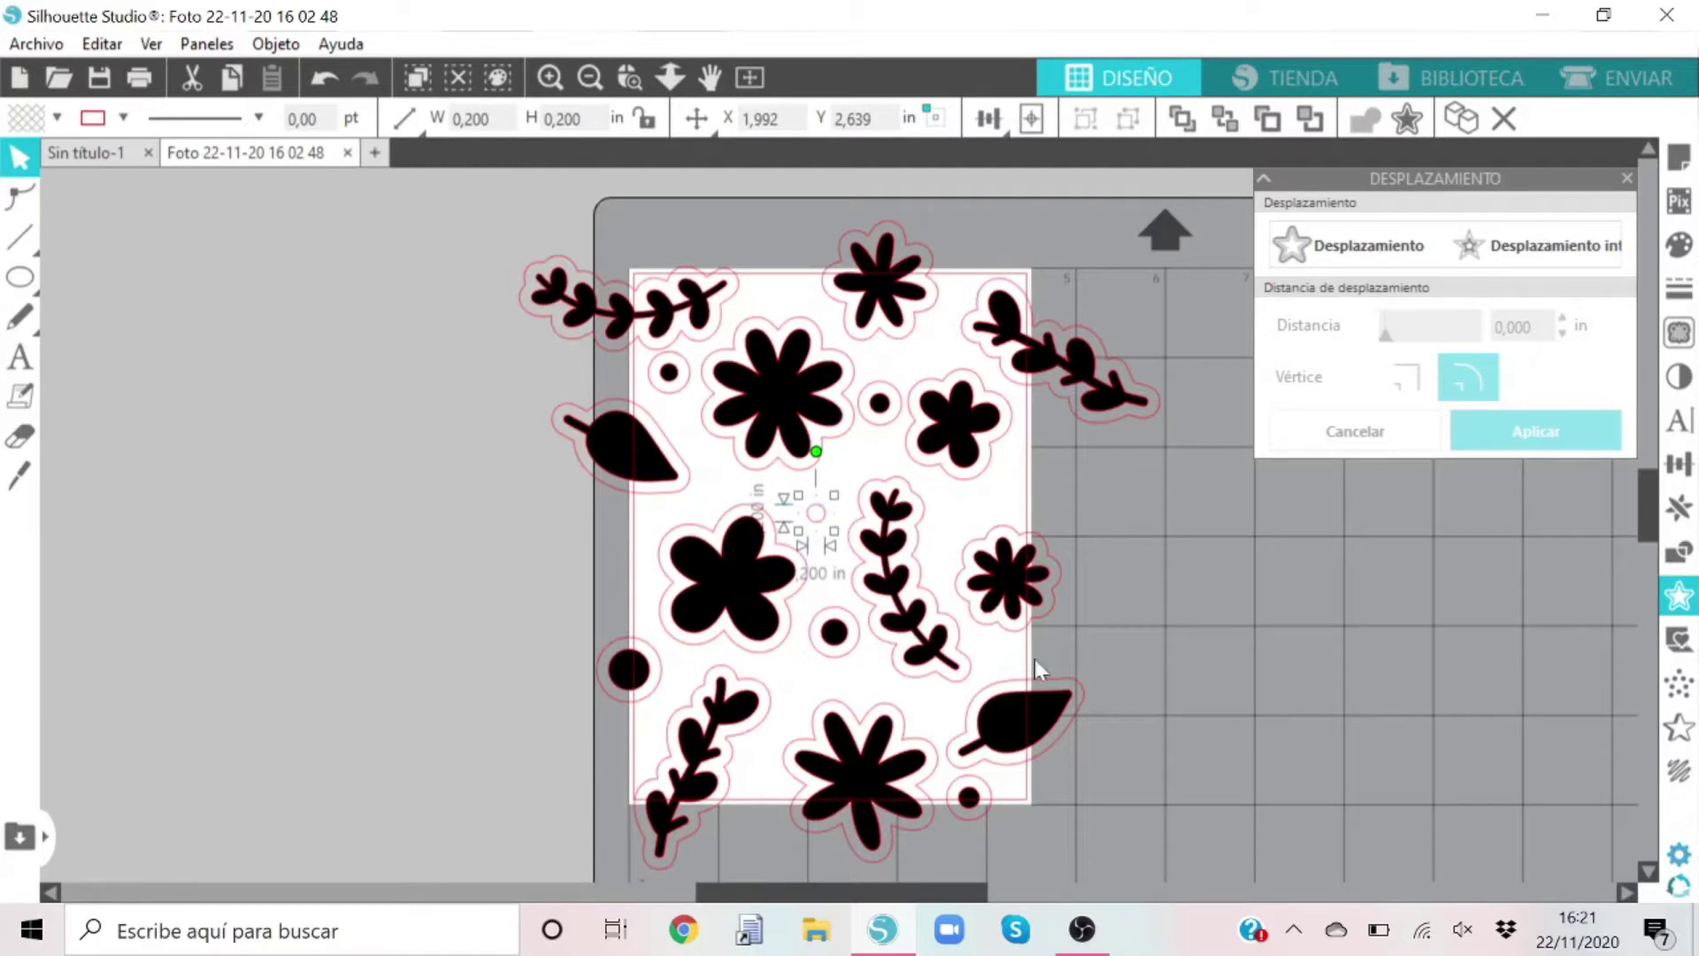
{"action": "key", "text": "Up"}
{"action": "key", "text": "Up"}
{"action": "key", "text": "Up"}
{"action": "key", "text": "Up"}
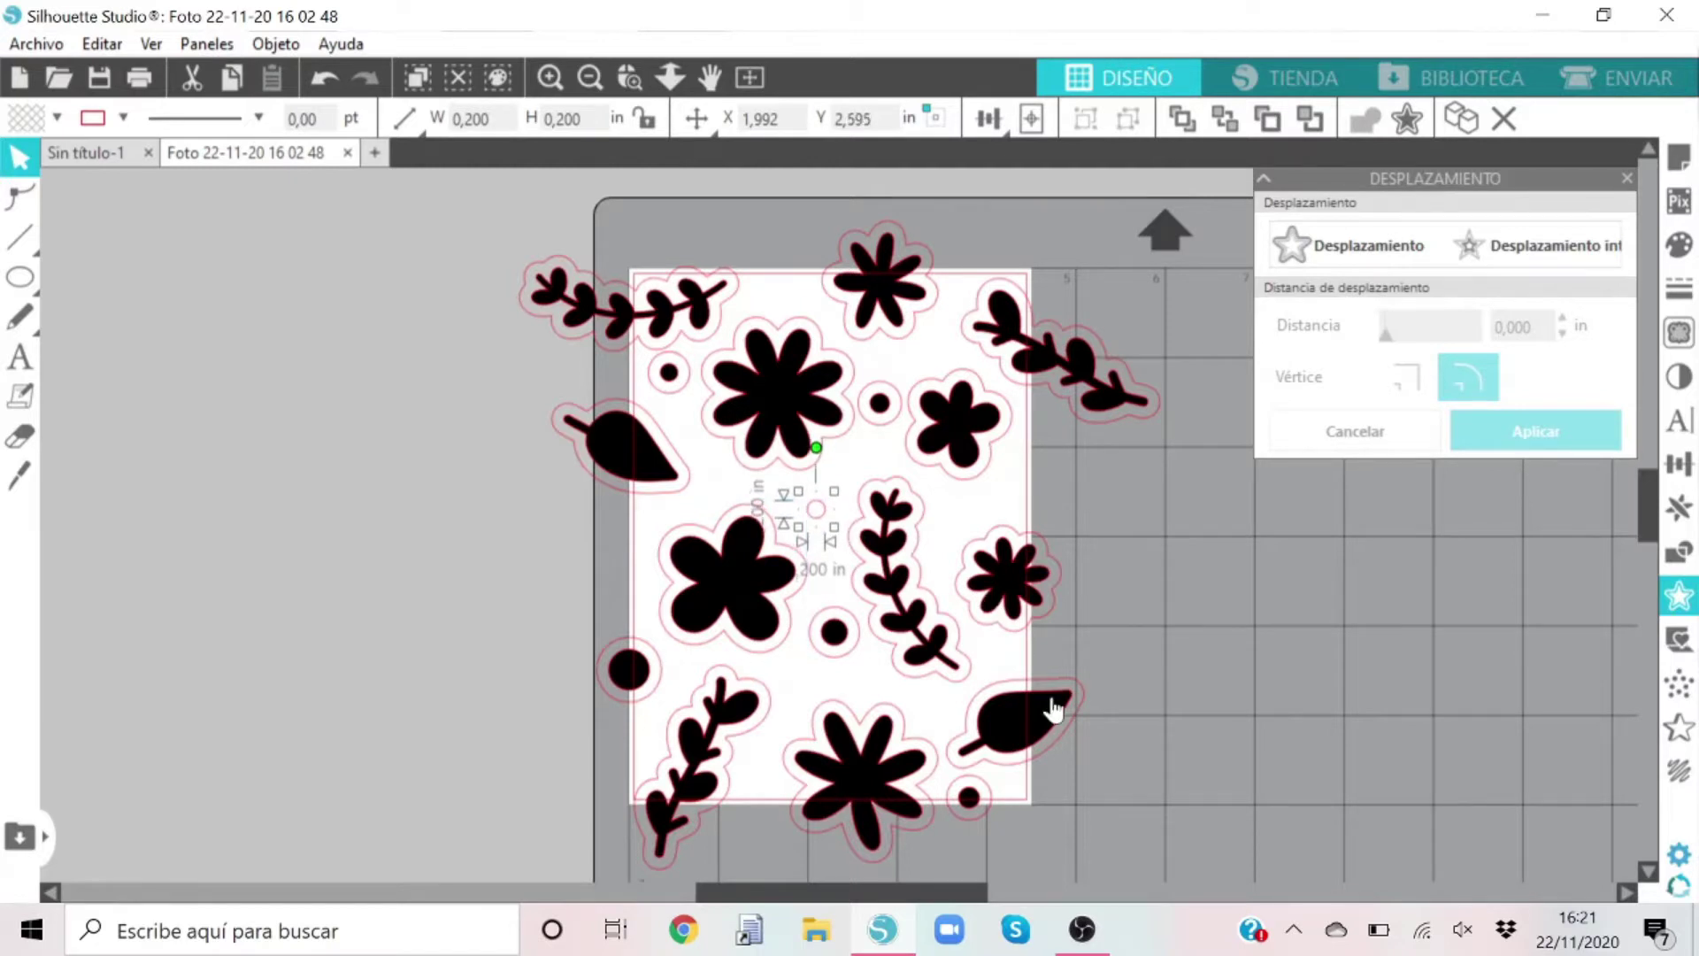
Fill the small circle black and place an unfilled duplicate exactly over it
{"action": "left_click", "coordinate": [1679, 244]}
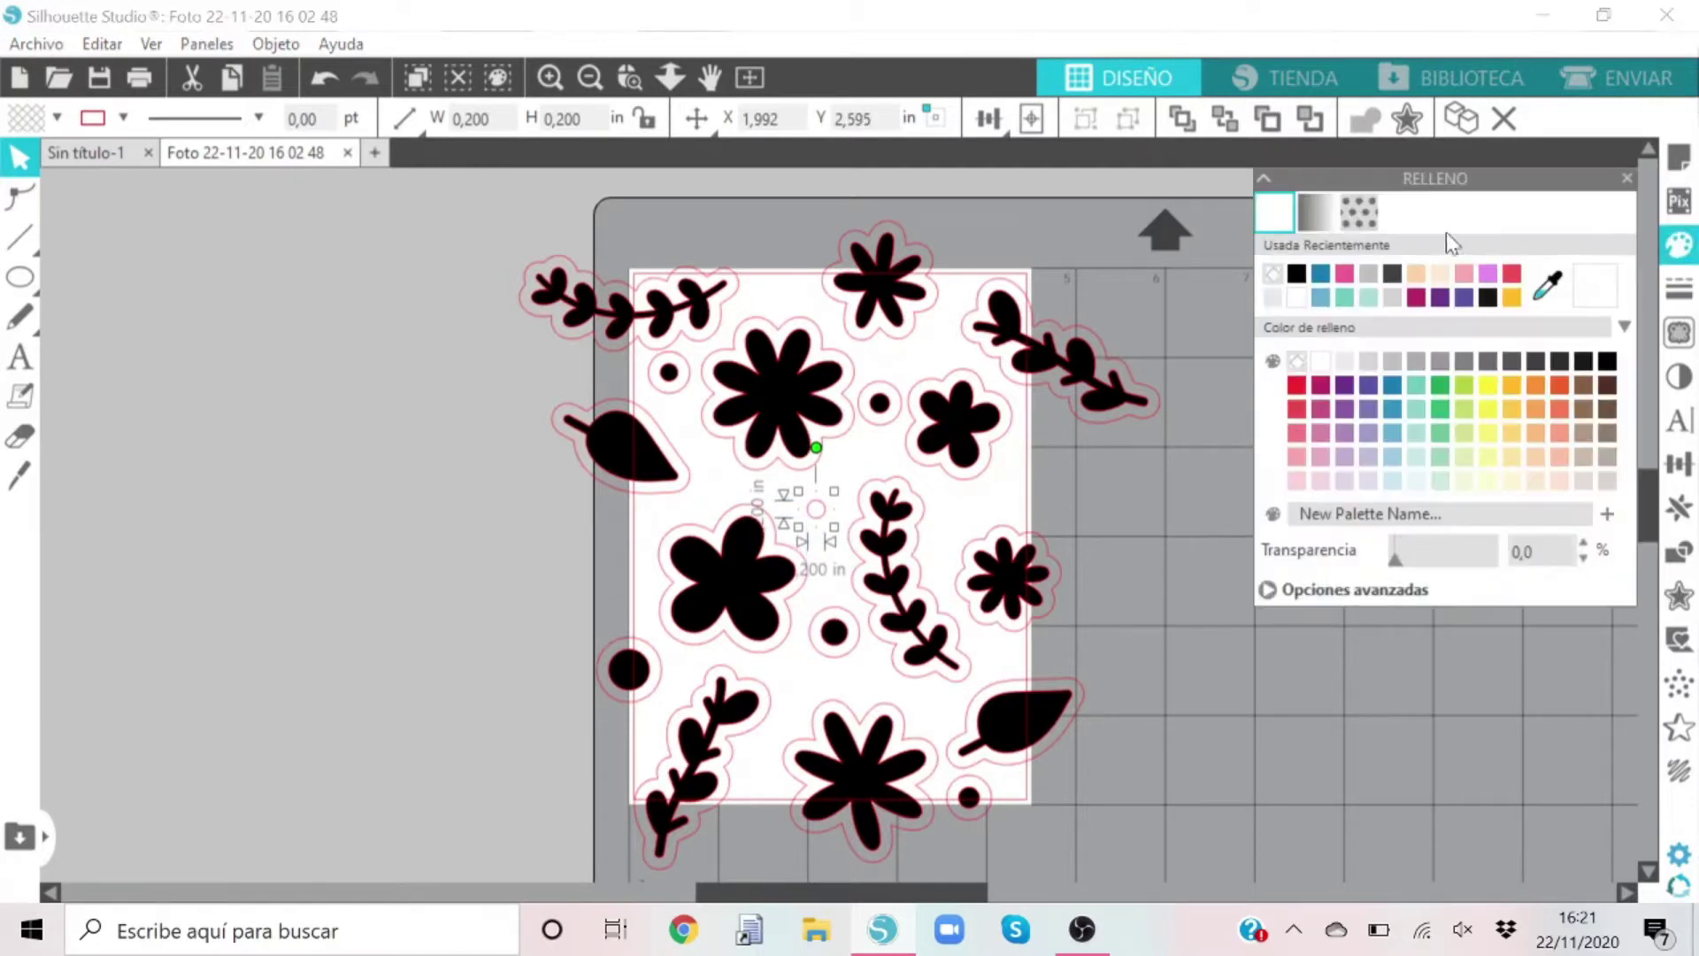
{"action": "left_click", "coordinate": [1296, 275]}
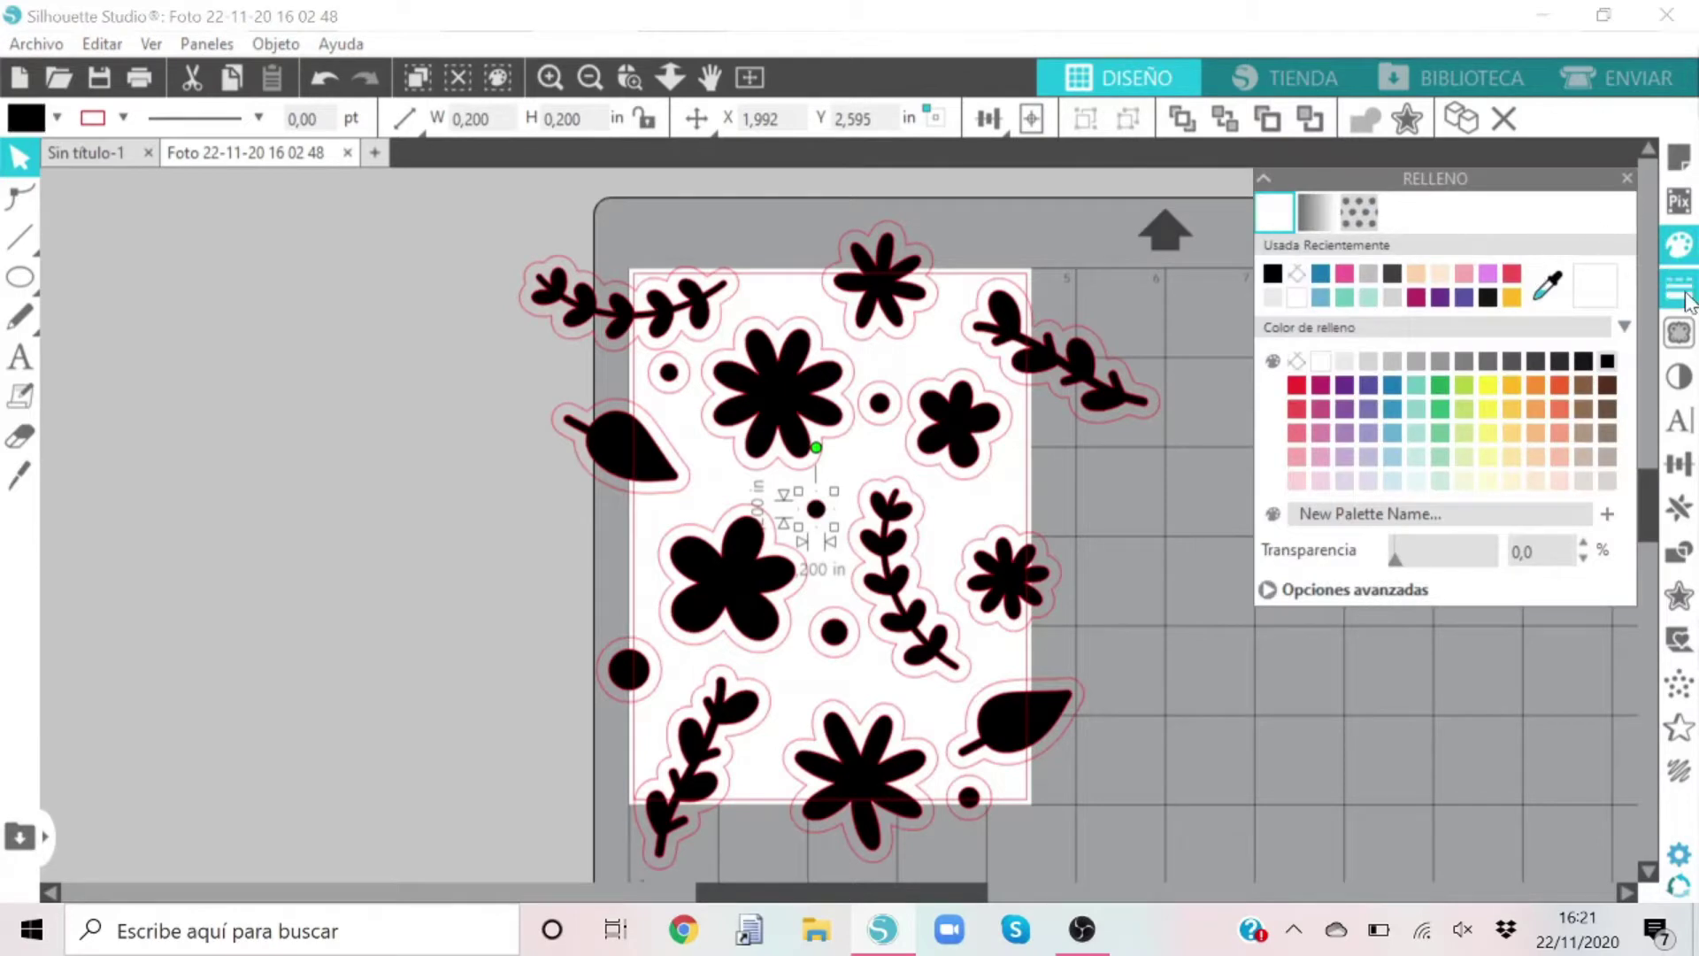
{"action": "right_click", "coordinate": [816, 509]}
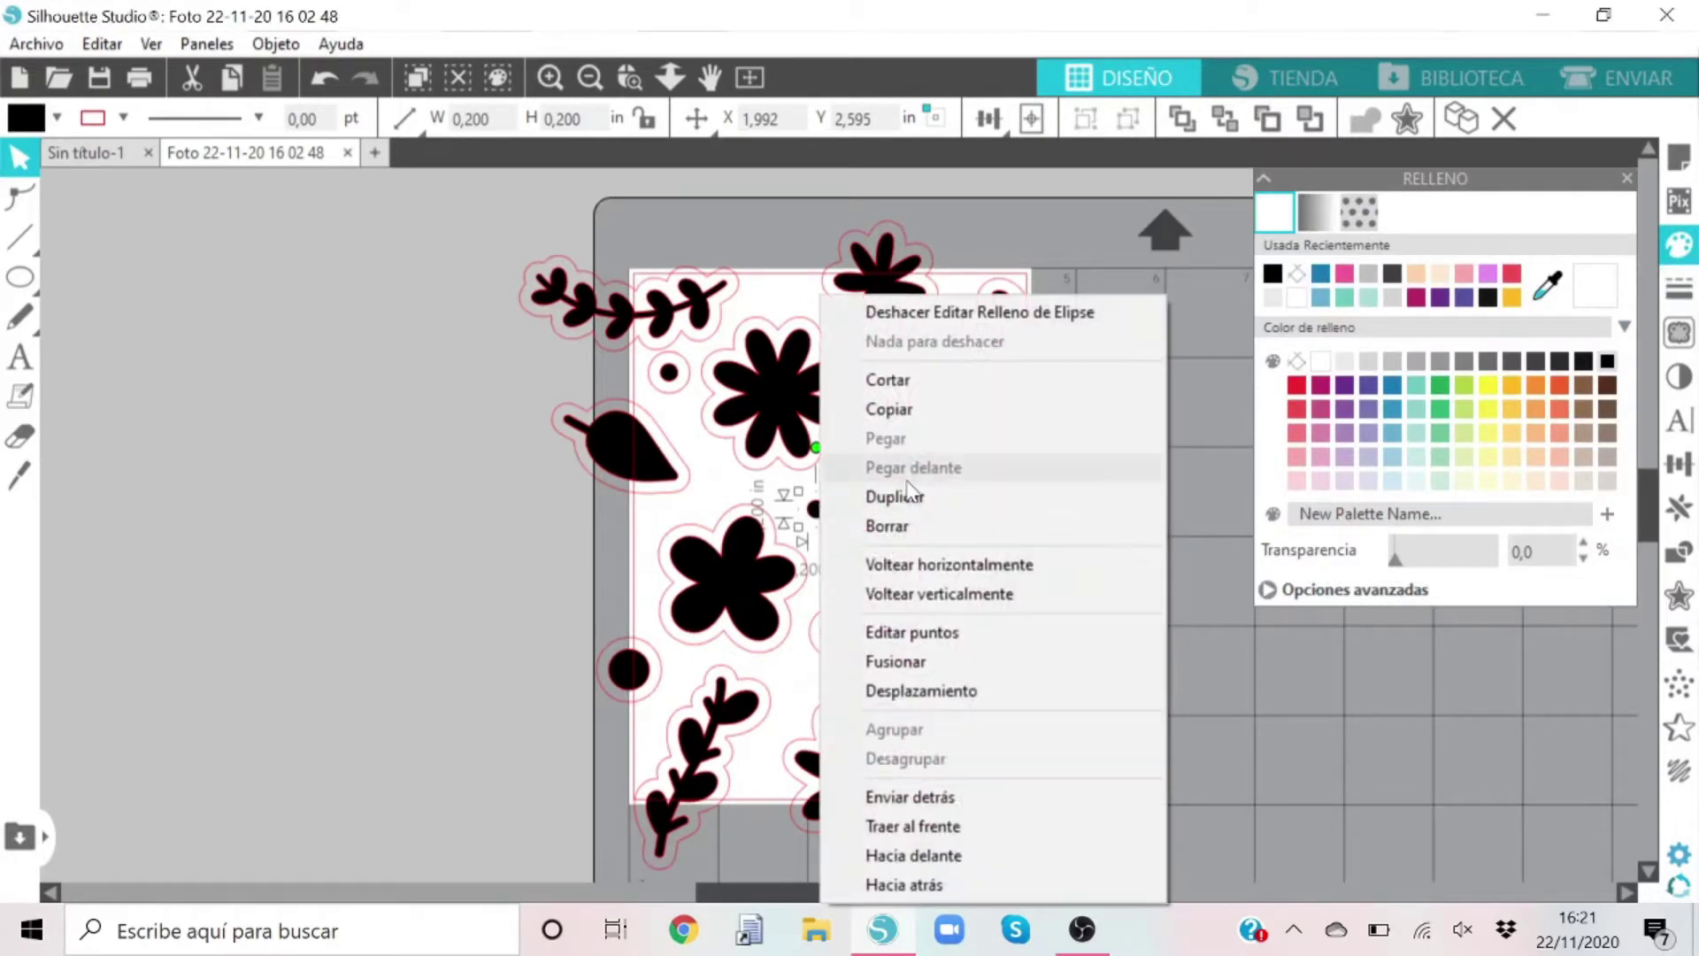
{"action": "left_click", "coordinate": [907, 498]}
{"action": "left_click", "coordinate": [1296, 273]}
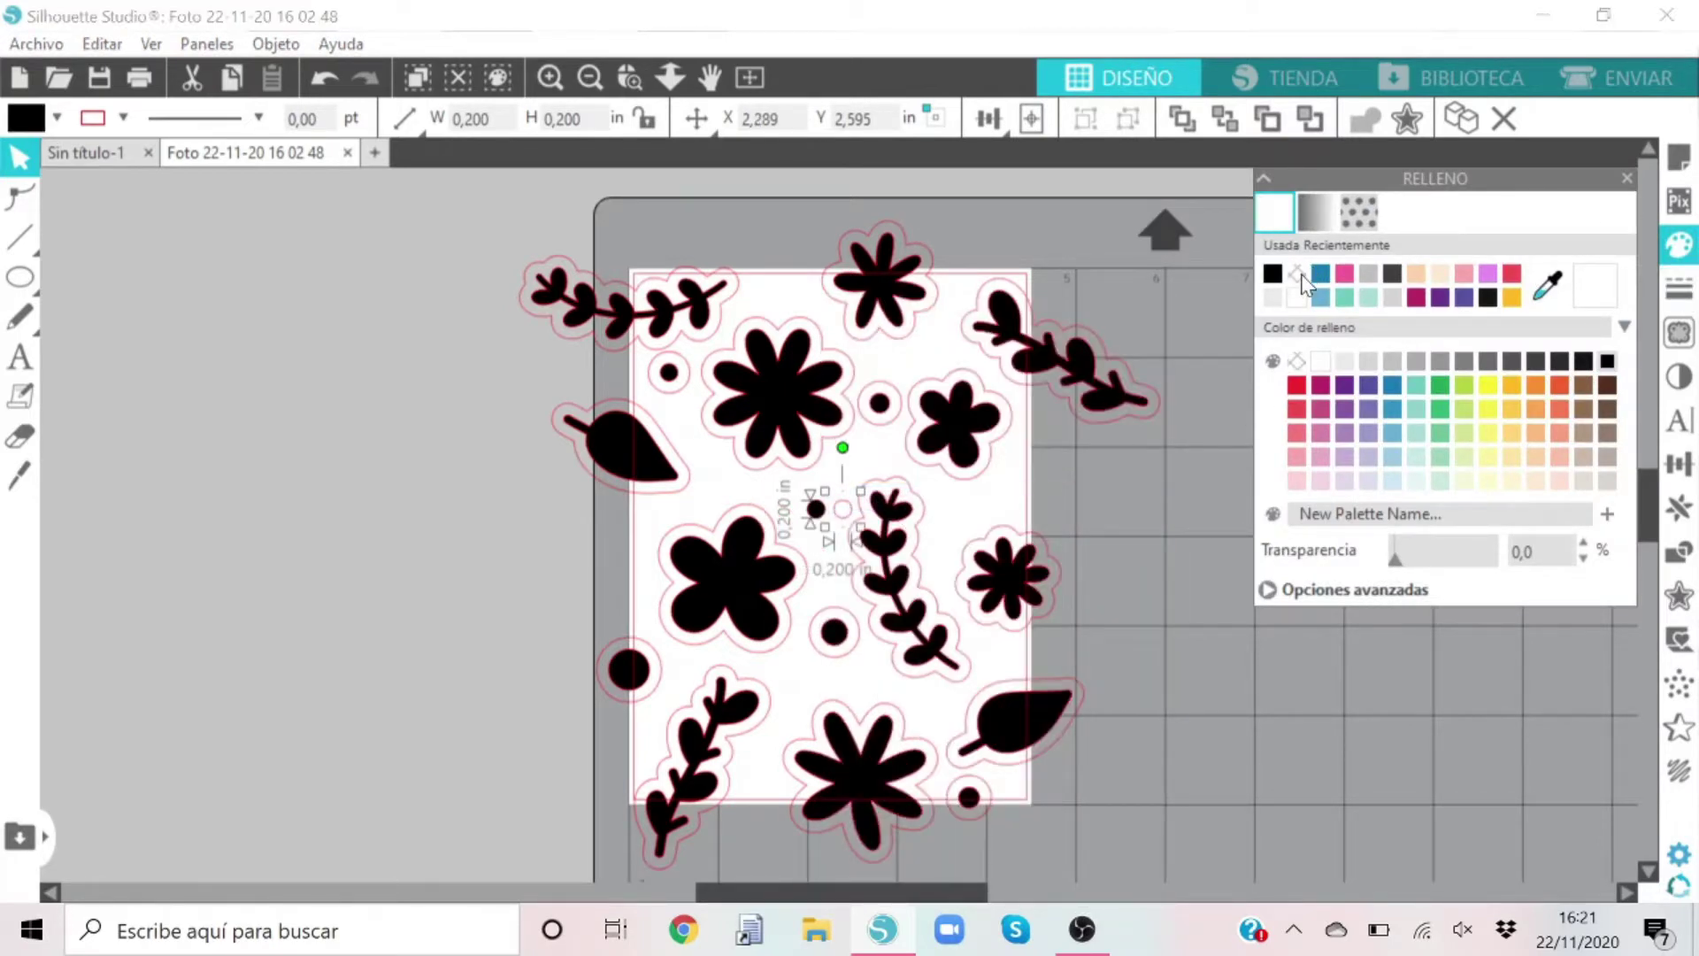
{"action": "left_click_drag", "start_coordinate": [843, 518], "coordinate": [815, 513]}
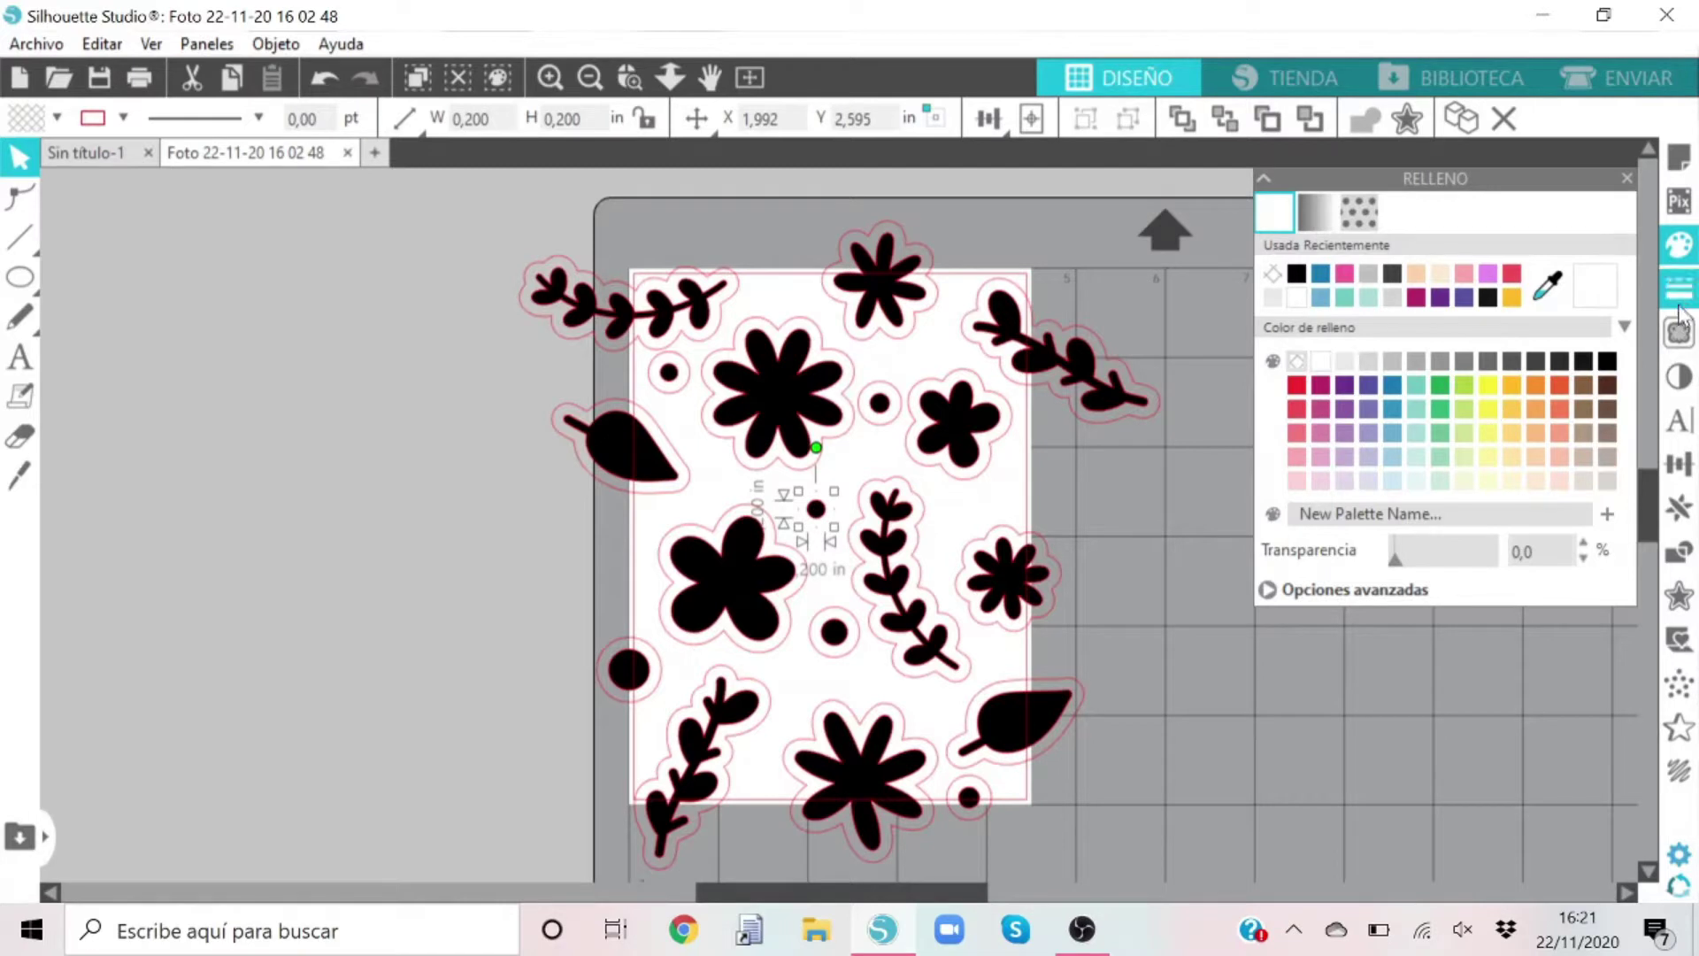
Offset the unfilled circle outward by 0.130 in with a rounded corner style
{"action": "left_click", "coordinate": [1680, 640]}
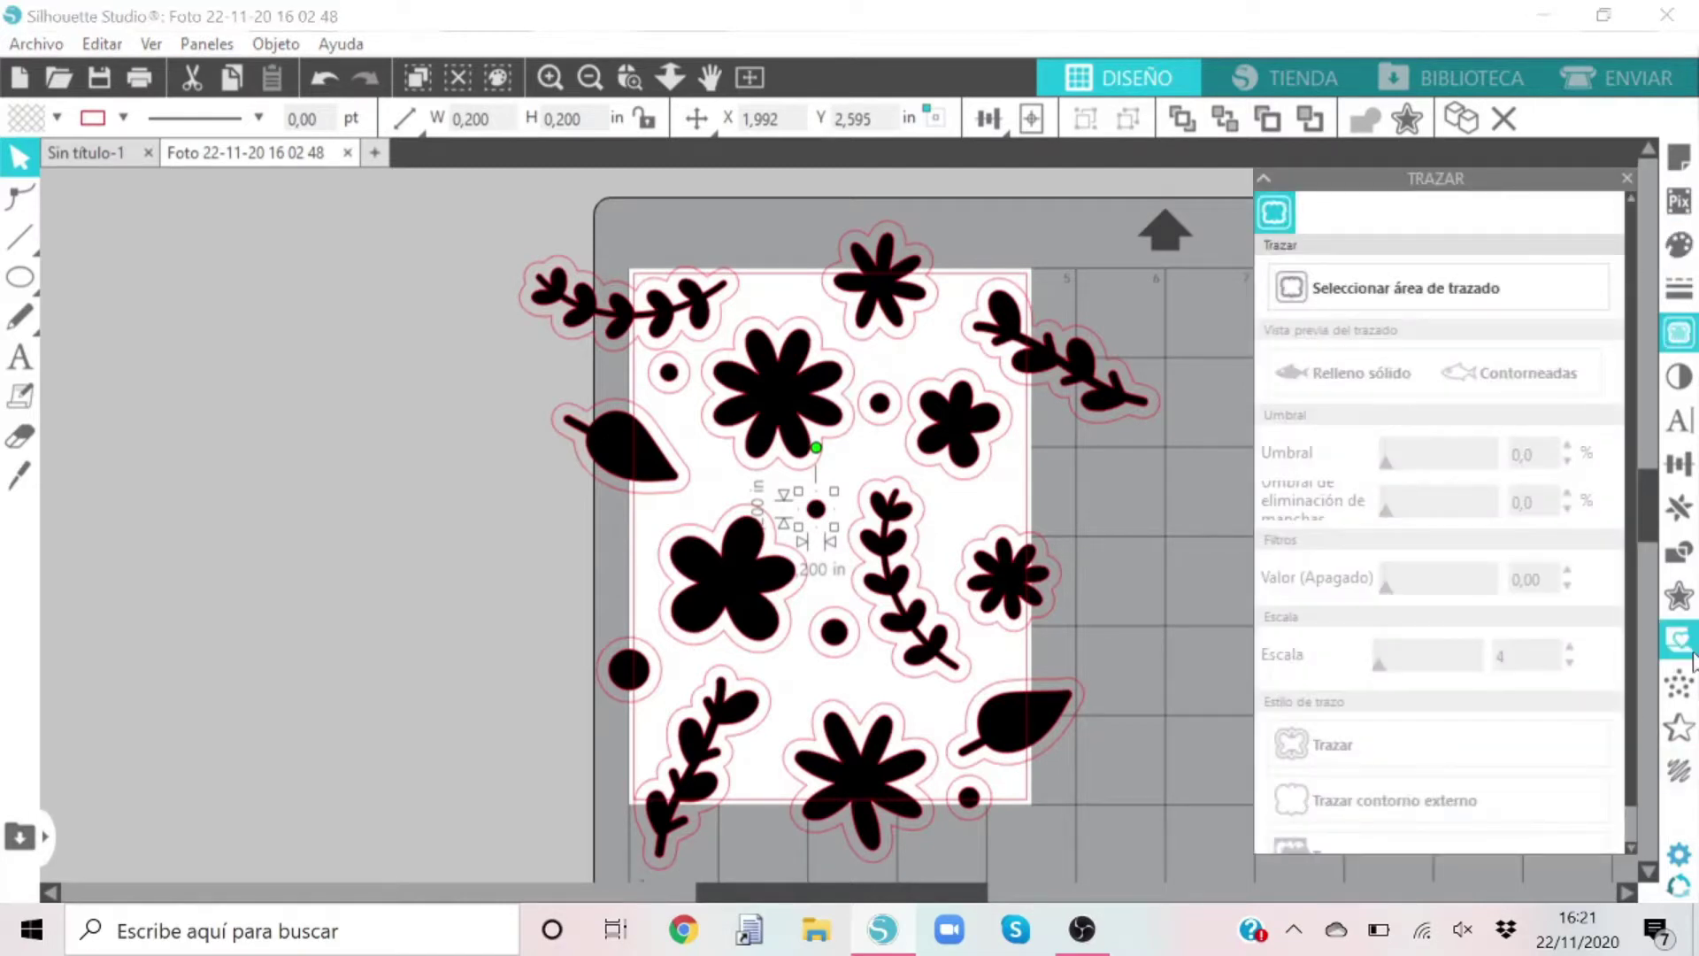
{"action": "left_click", "coordinate": [1678, 595]}
{"action": "left_click", "coordinate": [1373, 263]}
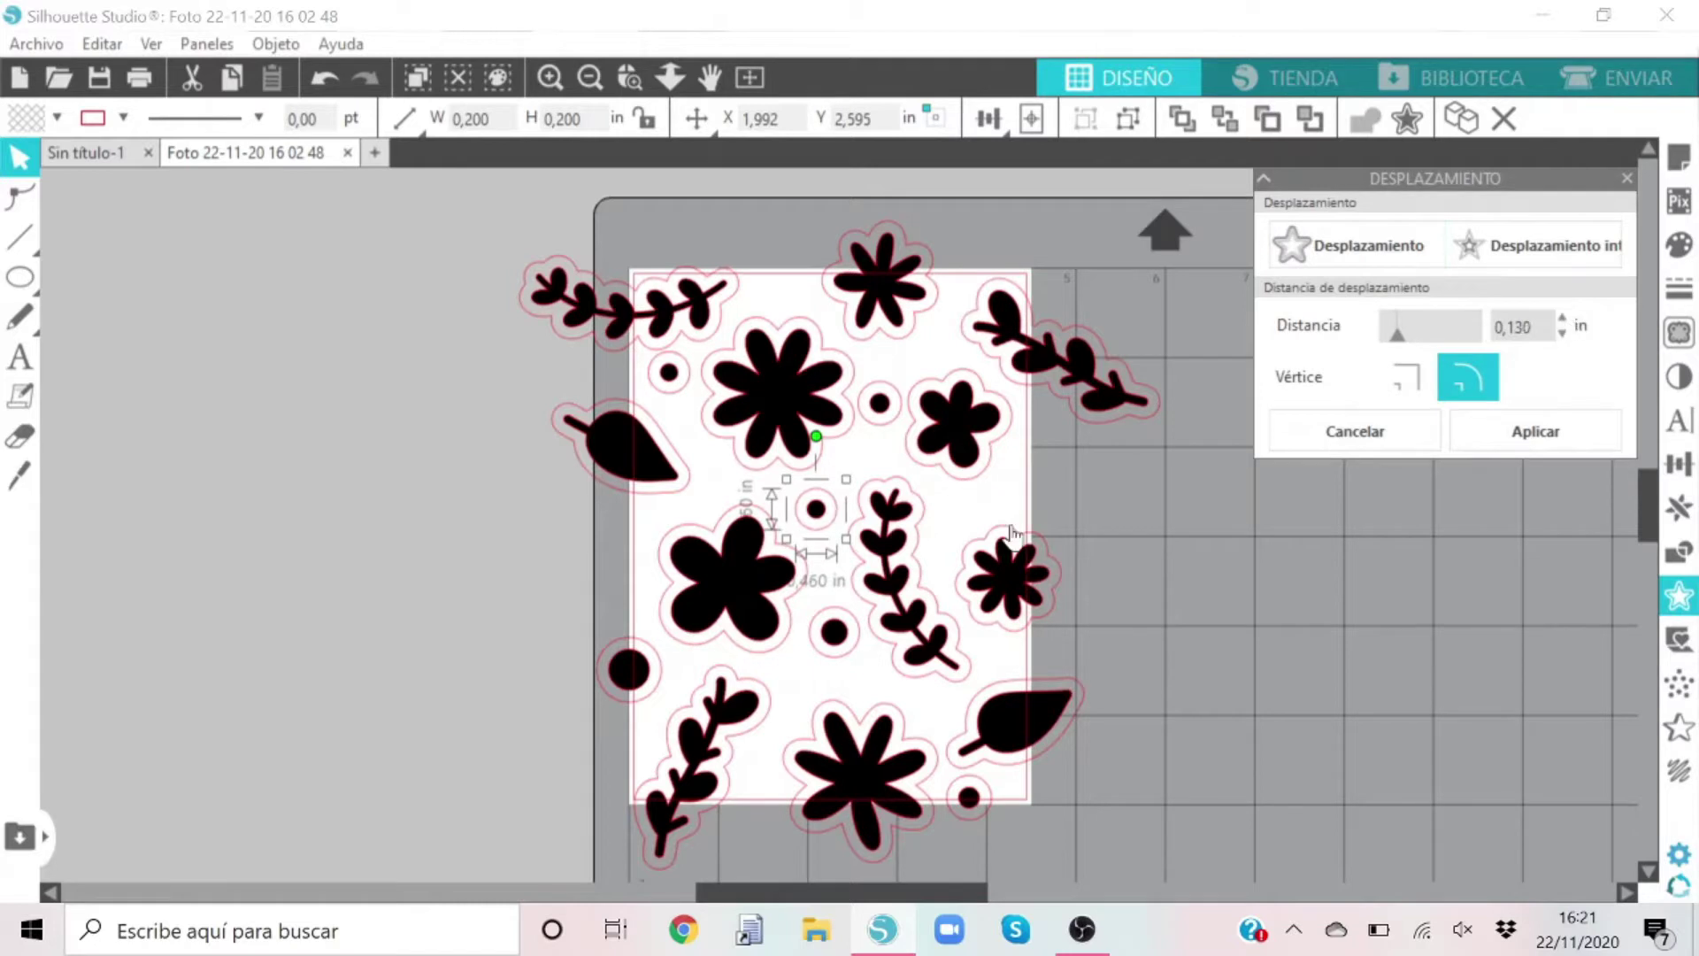
Pull the unfilled duplicate circle out of the pattern and delete it, keeping the black circle and its offset
{"action": "left_click_drag", "start_coordinate": [835, 529], "coordinate": [830, 518]}
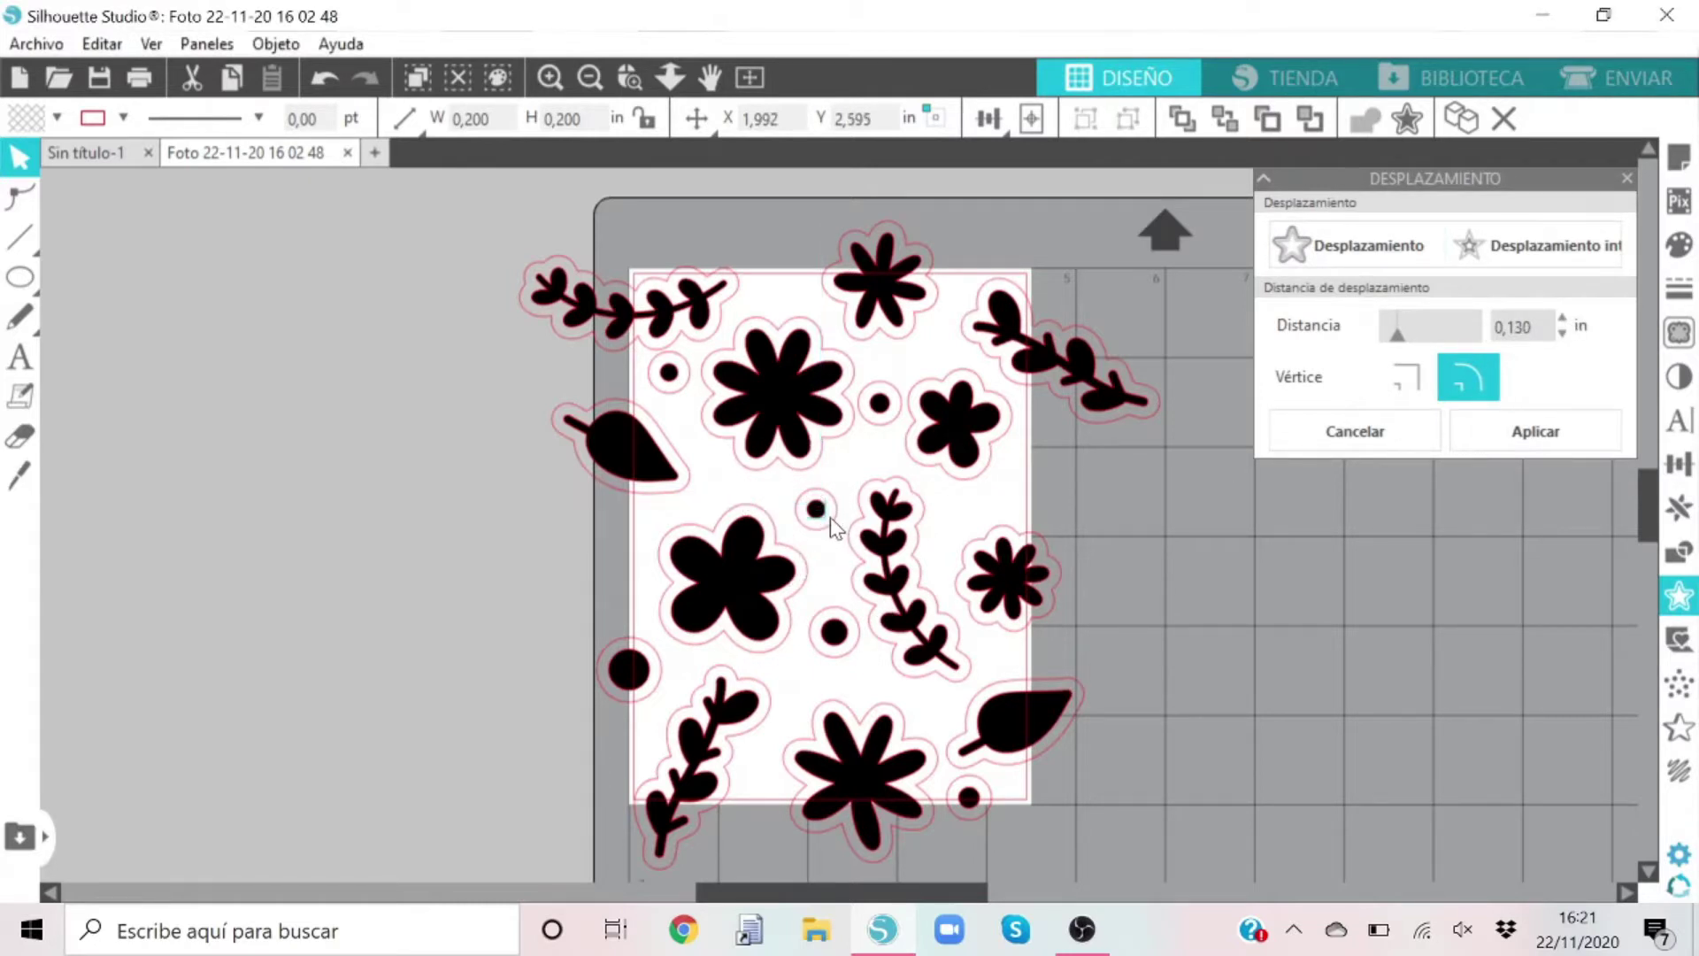
{"action": "left_click", "coordinate": [1189, 553]}
{"action": "left_click", "coordinate": [1189, 555]}
{"action": "right_click", "coordinate": [1188, 555]}
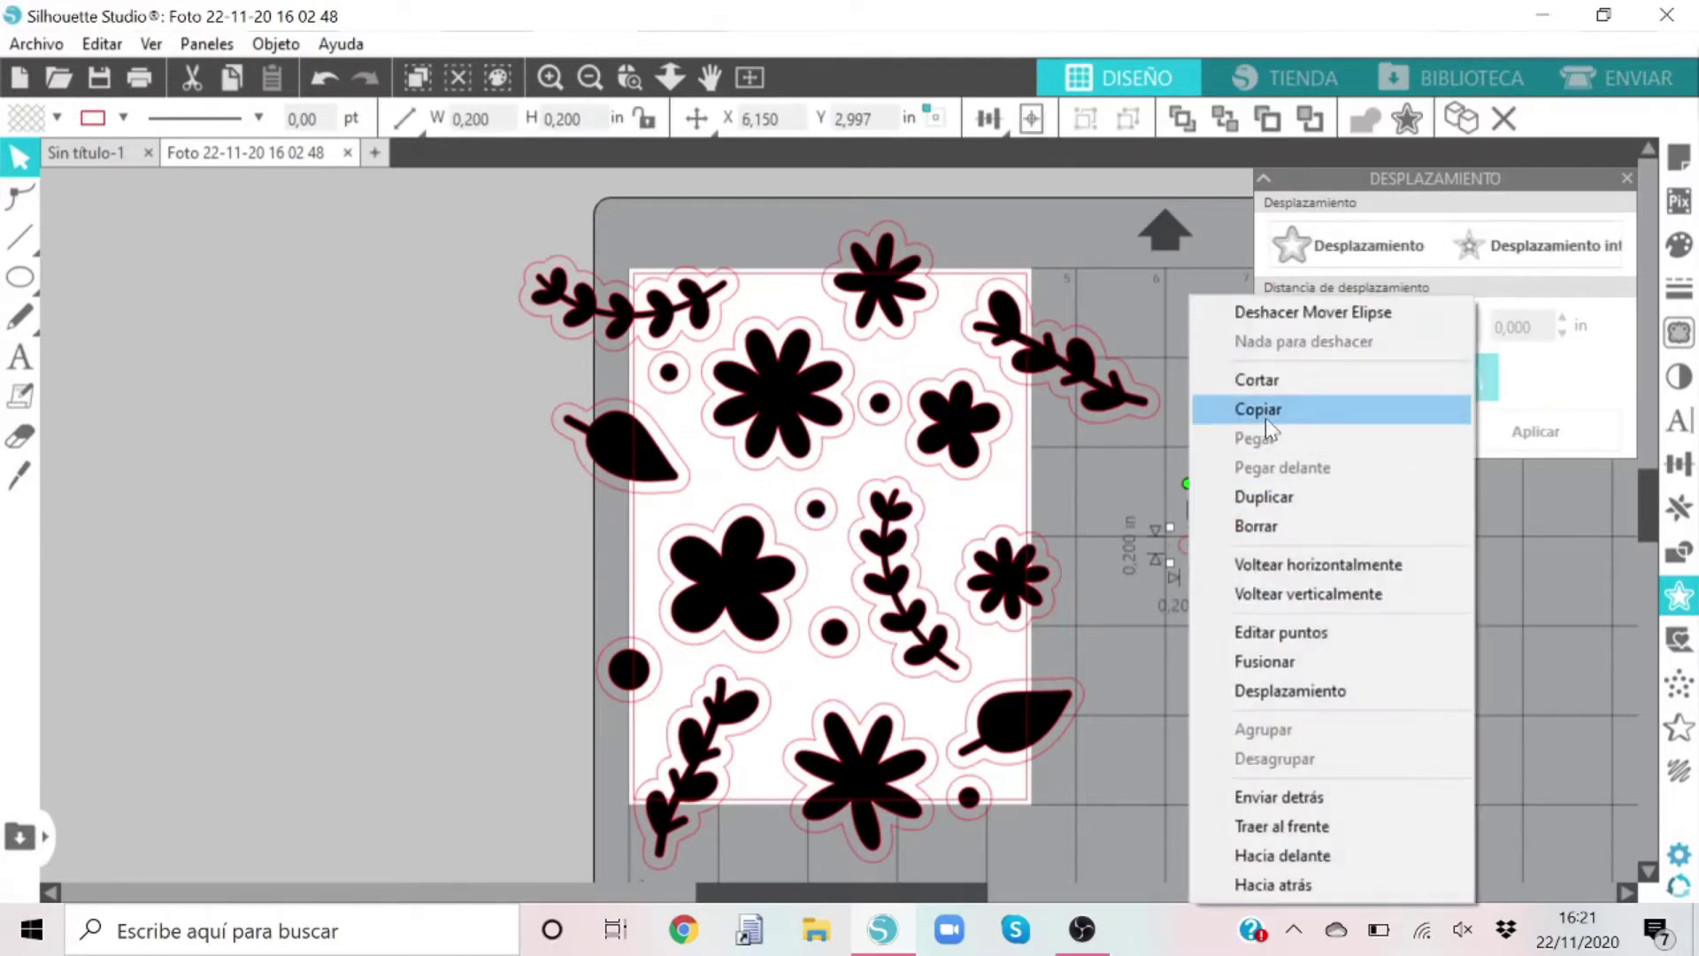
{"action": "left_click", "coordinate": [1250, 528]}
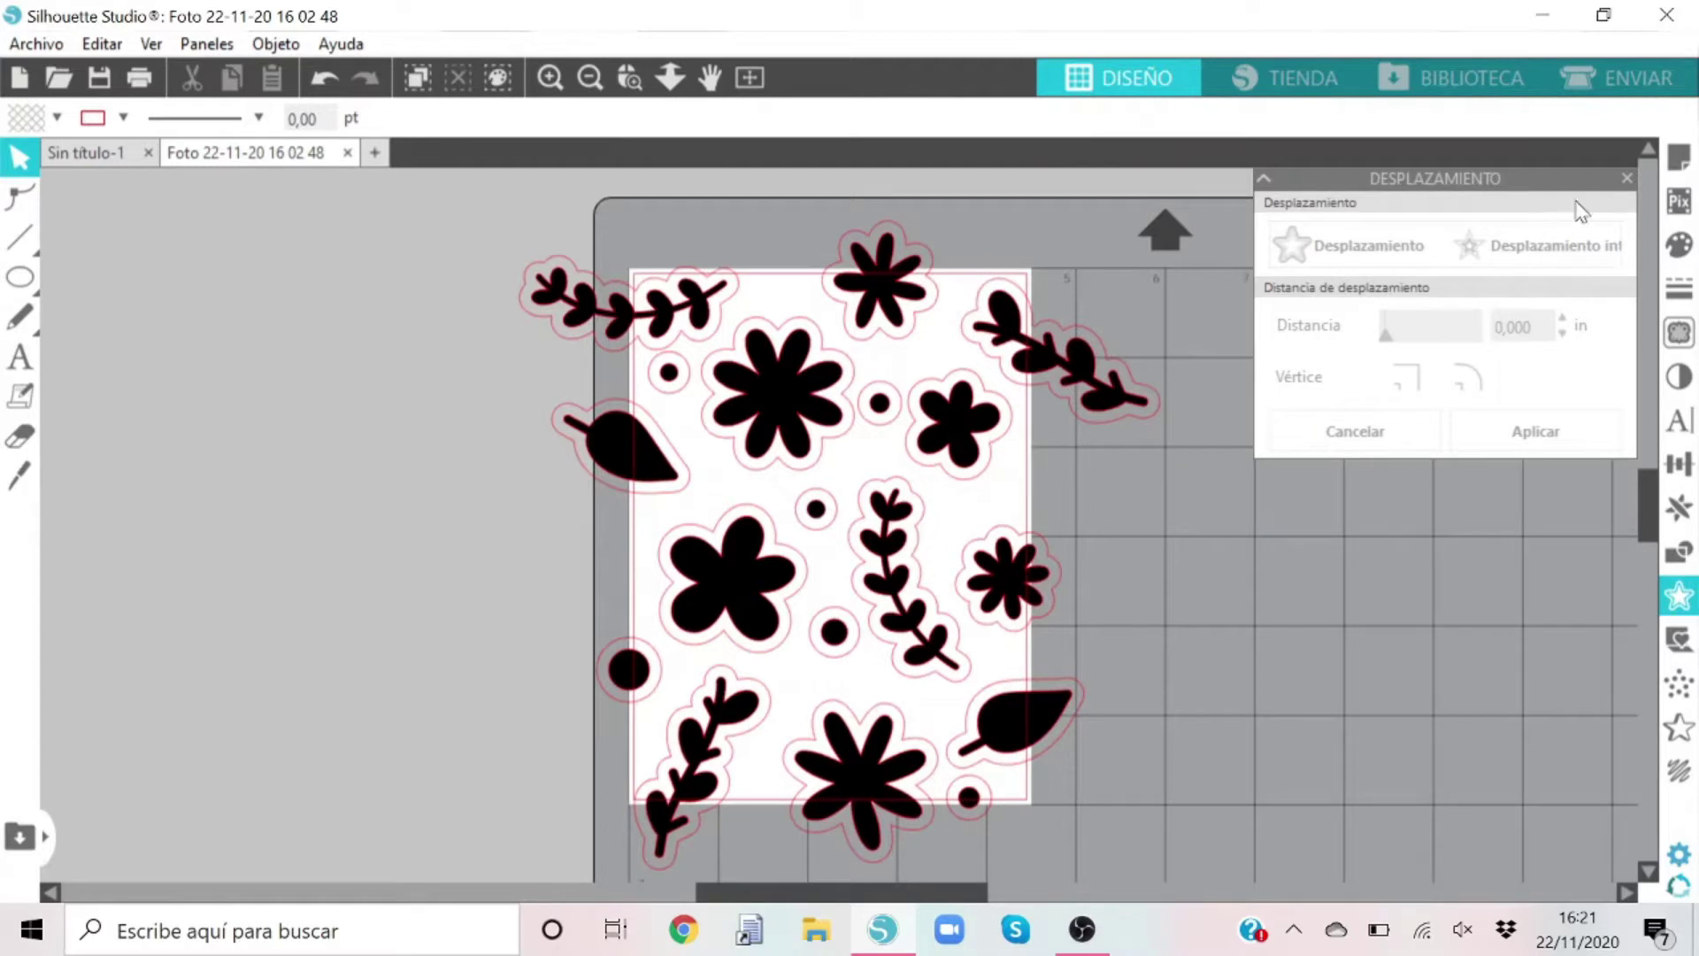
Move the unfilled copy of the floral group off the page and delete it
{"action": "left_click", "coordinate": [1627, 178]}
{"action": "left_click_drag", "start_coordinate": [941, 690], "coordinate": [1469, 566]}
{"action": "right_click", "coordinate": [1468, 566]}
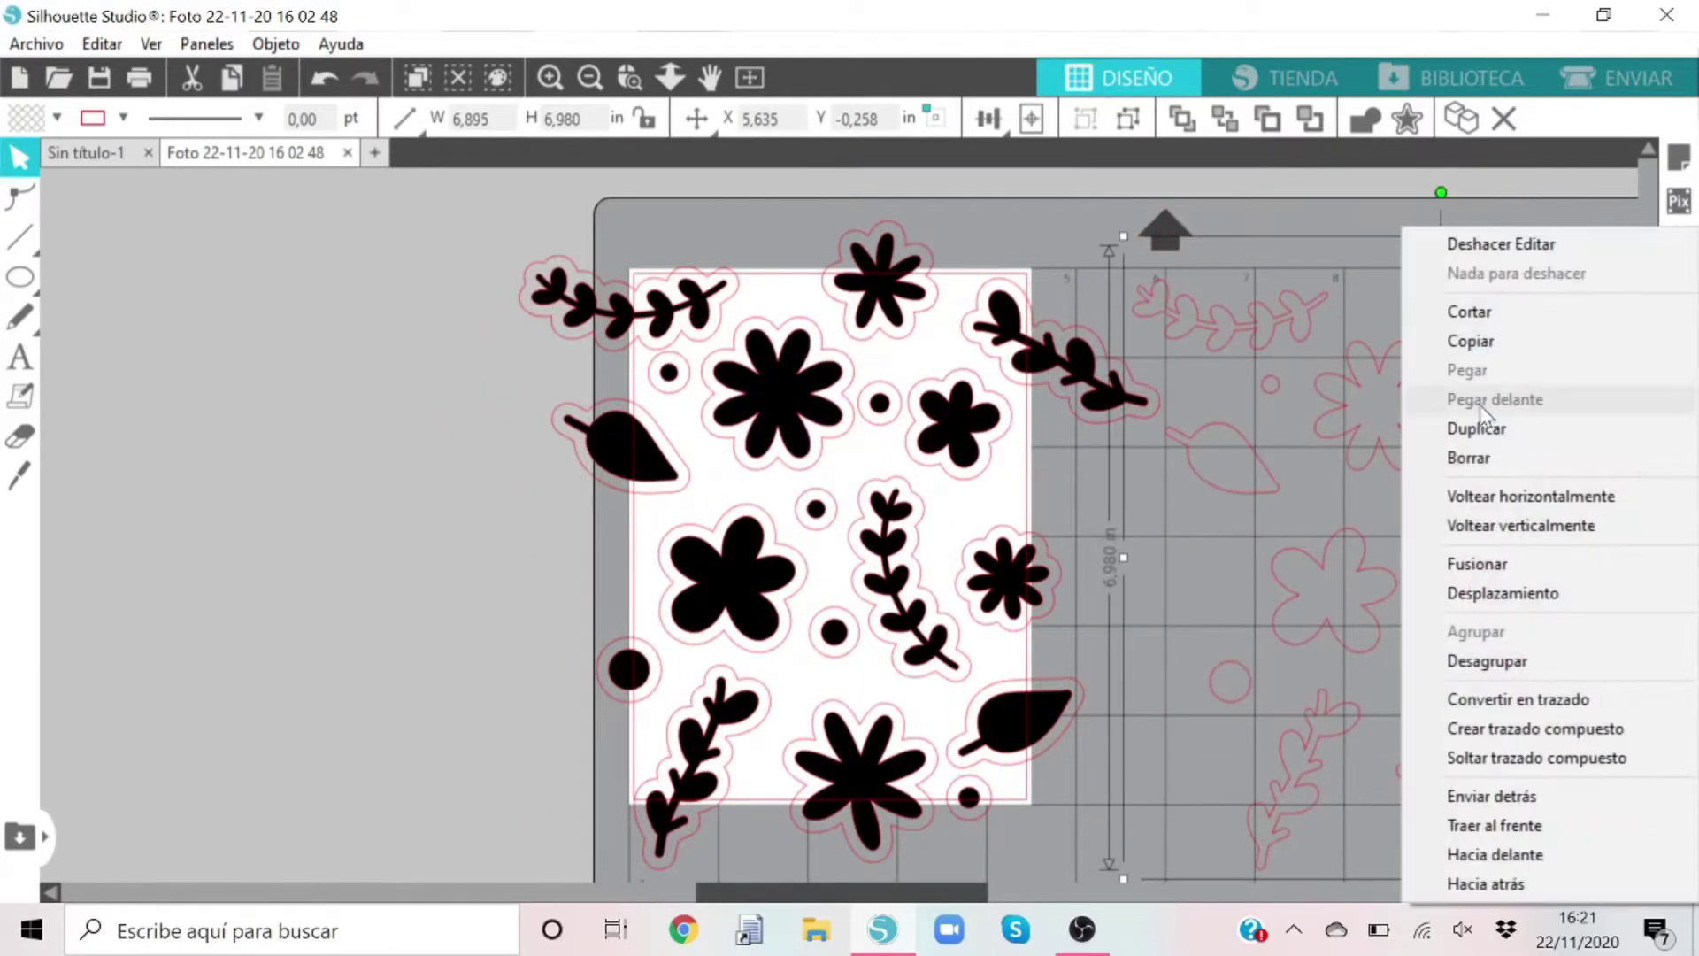
{"action": "left_click", "coordinate": [1469, 458]}
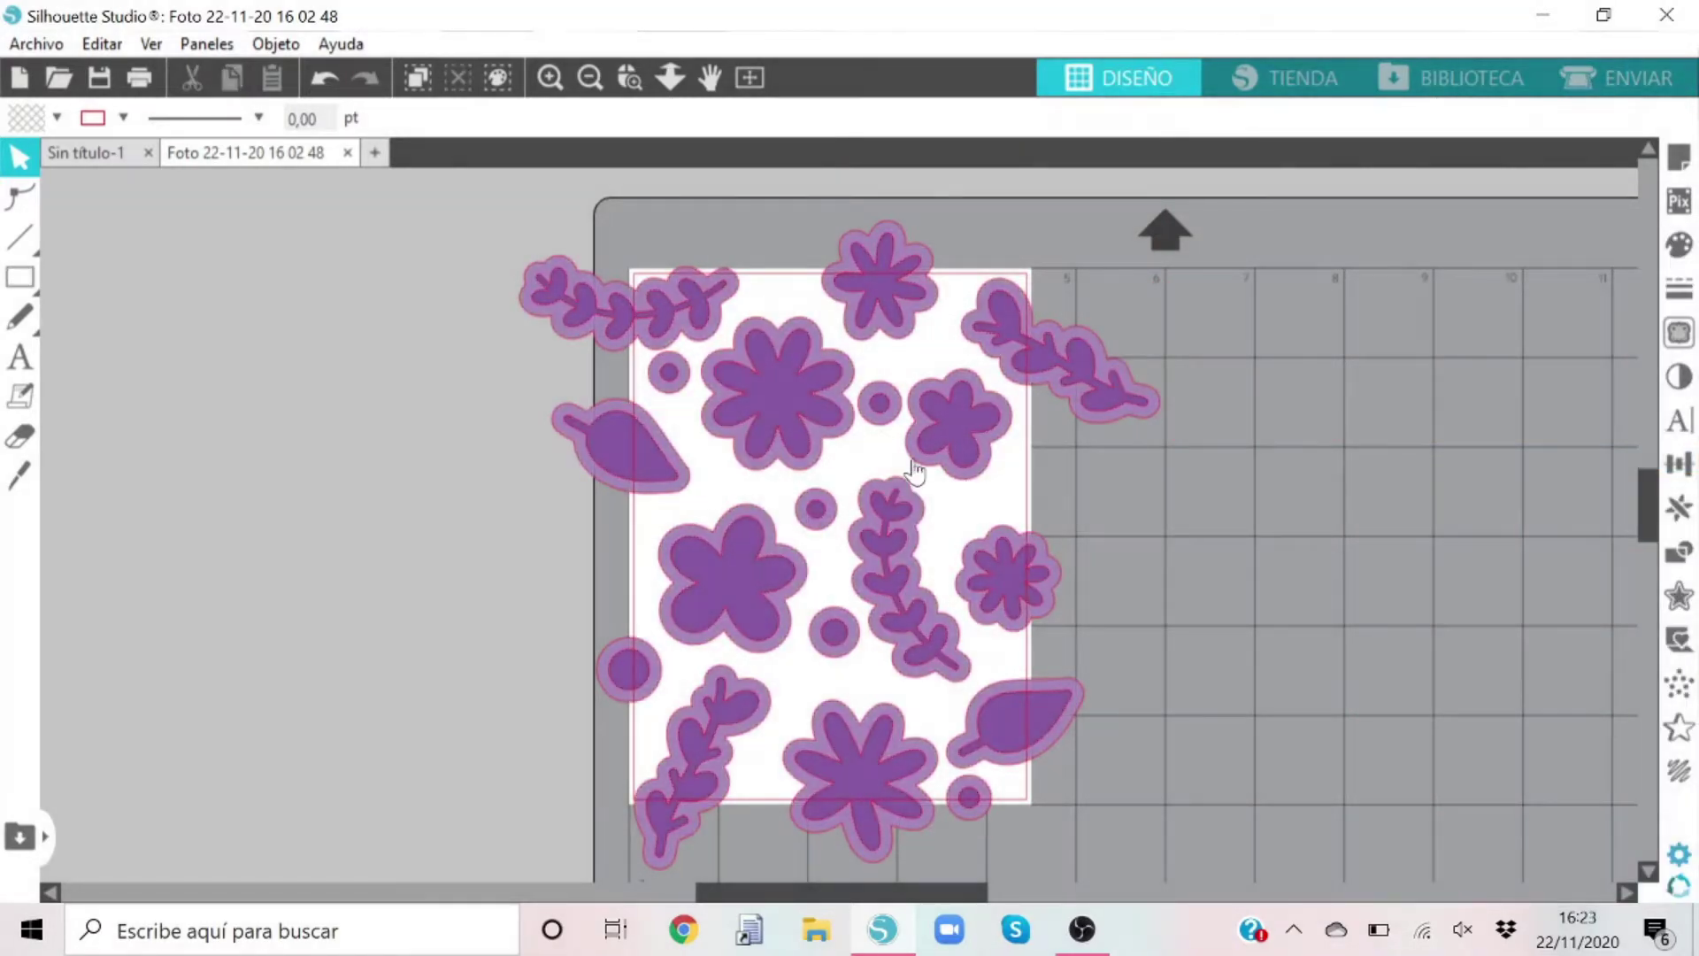
Move the dark purple floral group off the page to reveal the offset shapes beneath, and return it to its place
{"action": "left_click", "coordinate": [777, 399]}
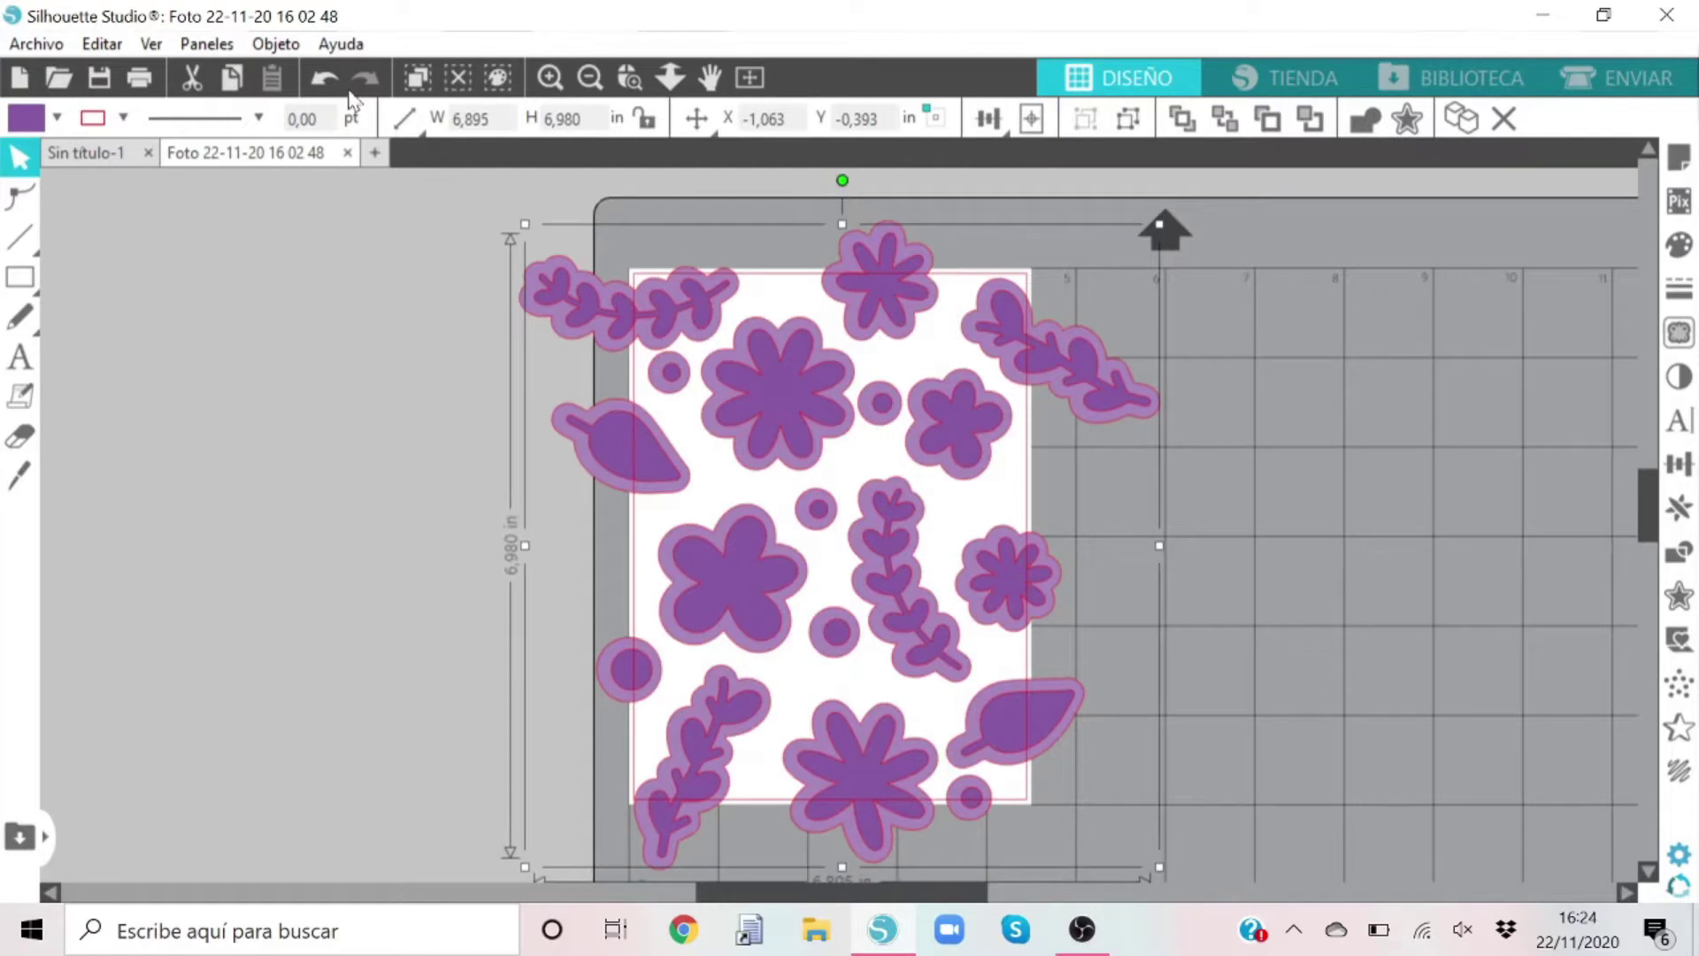
{"action": "left_click", "coordinate": [324, 78]}
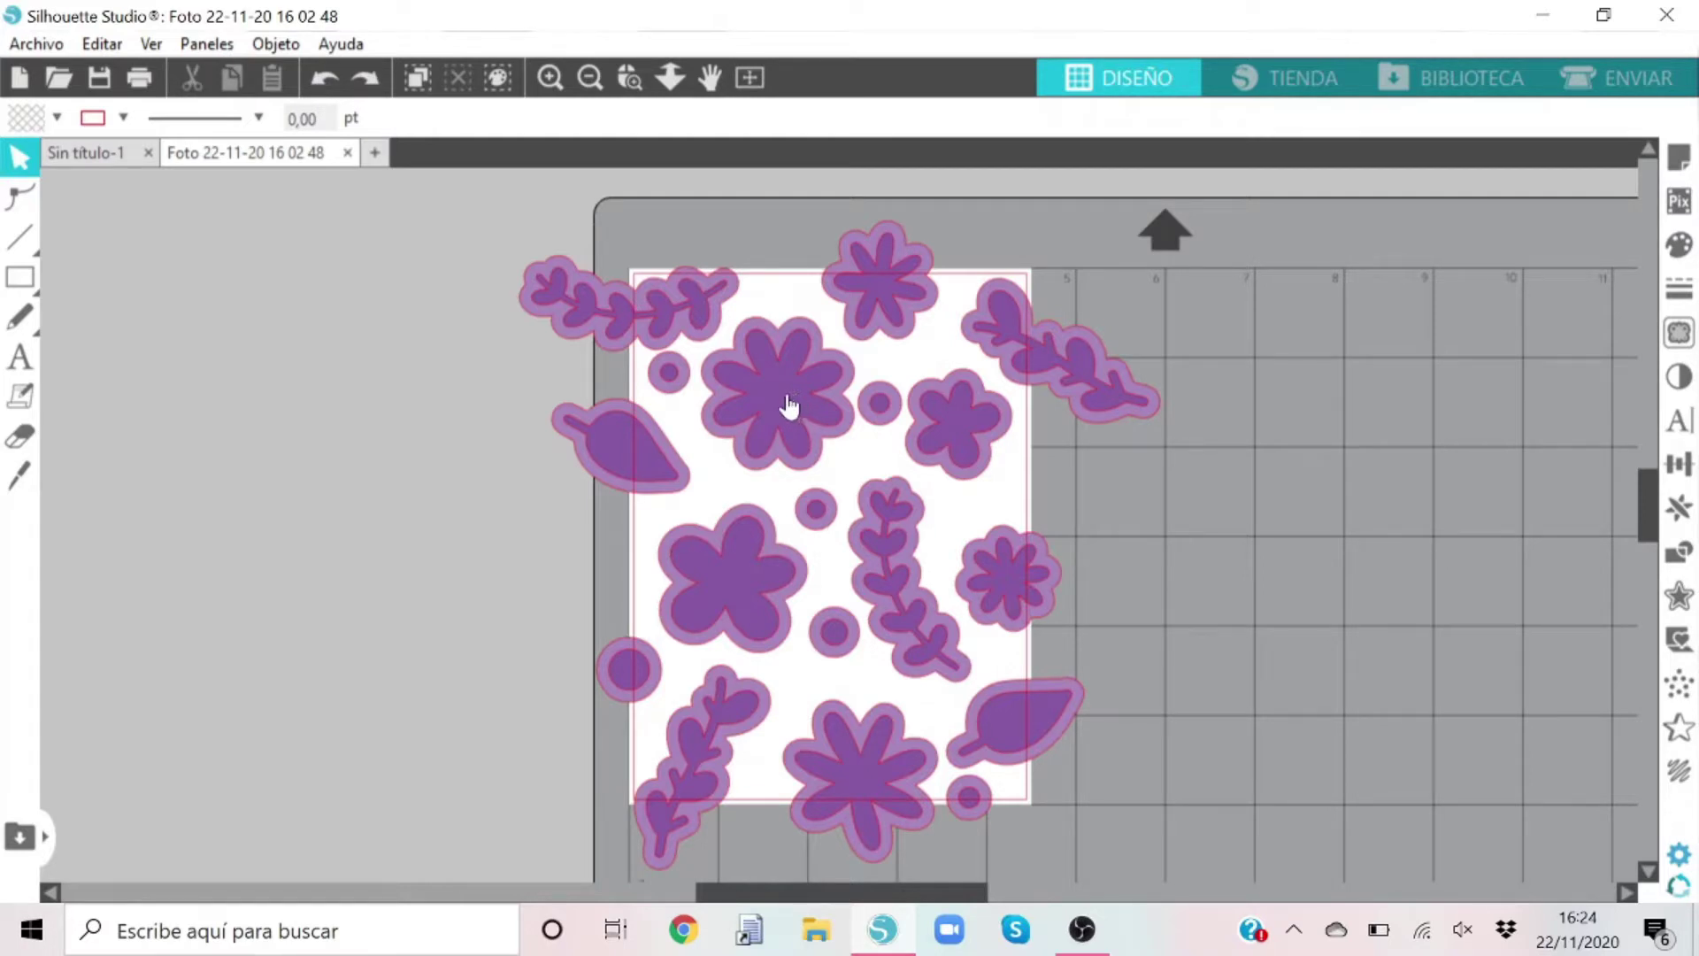
{"action": "left_click_drag", "start_coordinate": [738, 407], "coordinate": [54, 319]}
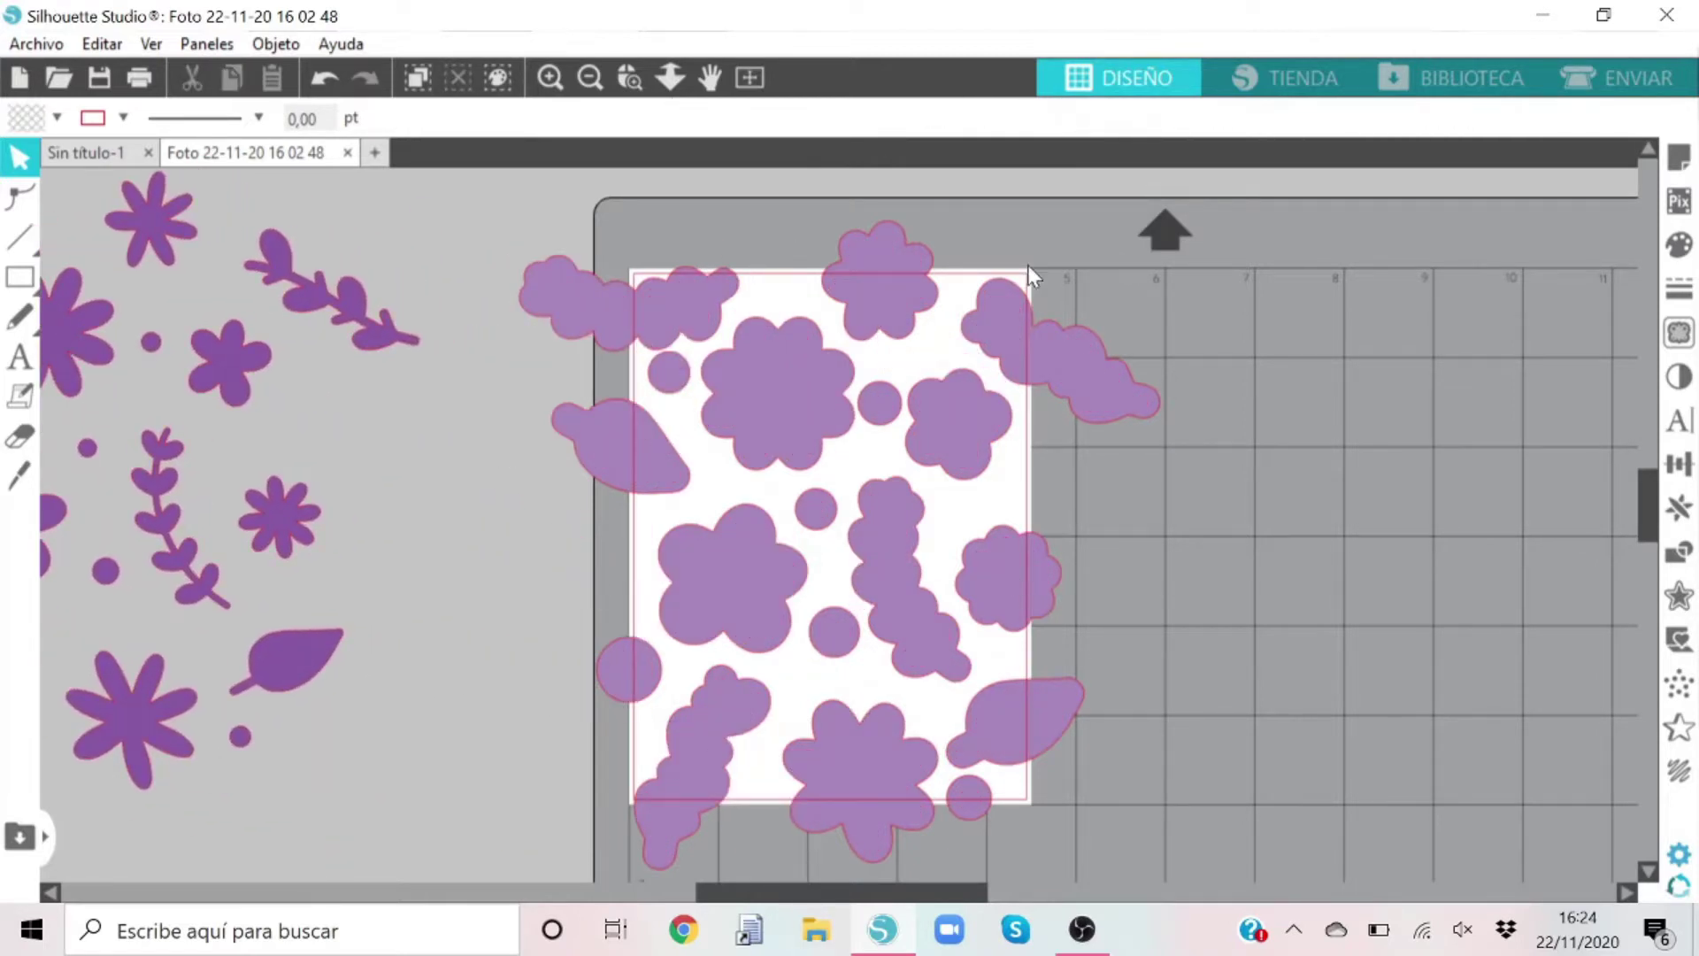
{"action": "left_click_drag", "start_coordinate": [141, 487], "coordinate": [865, 540]}
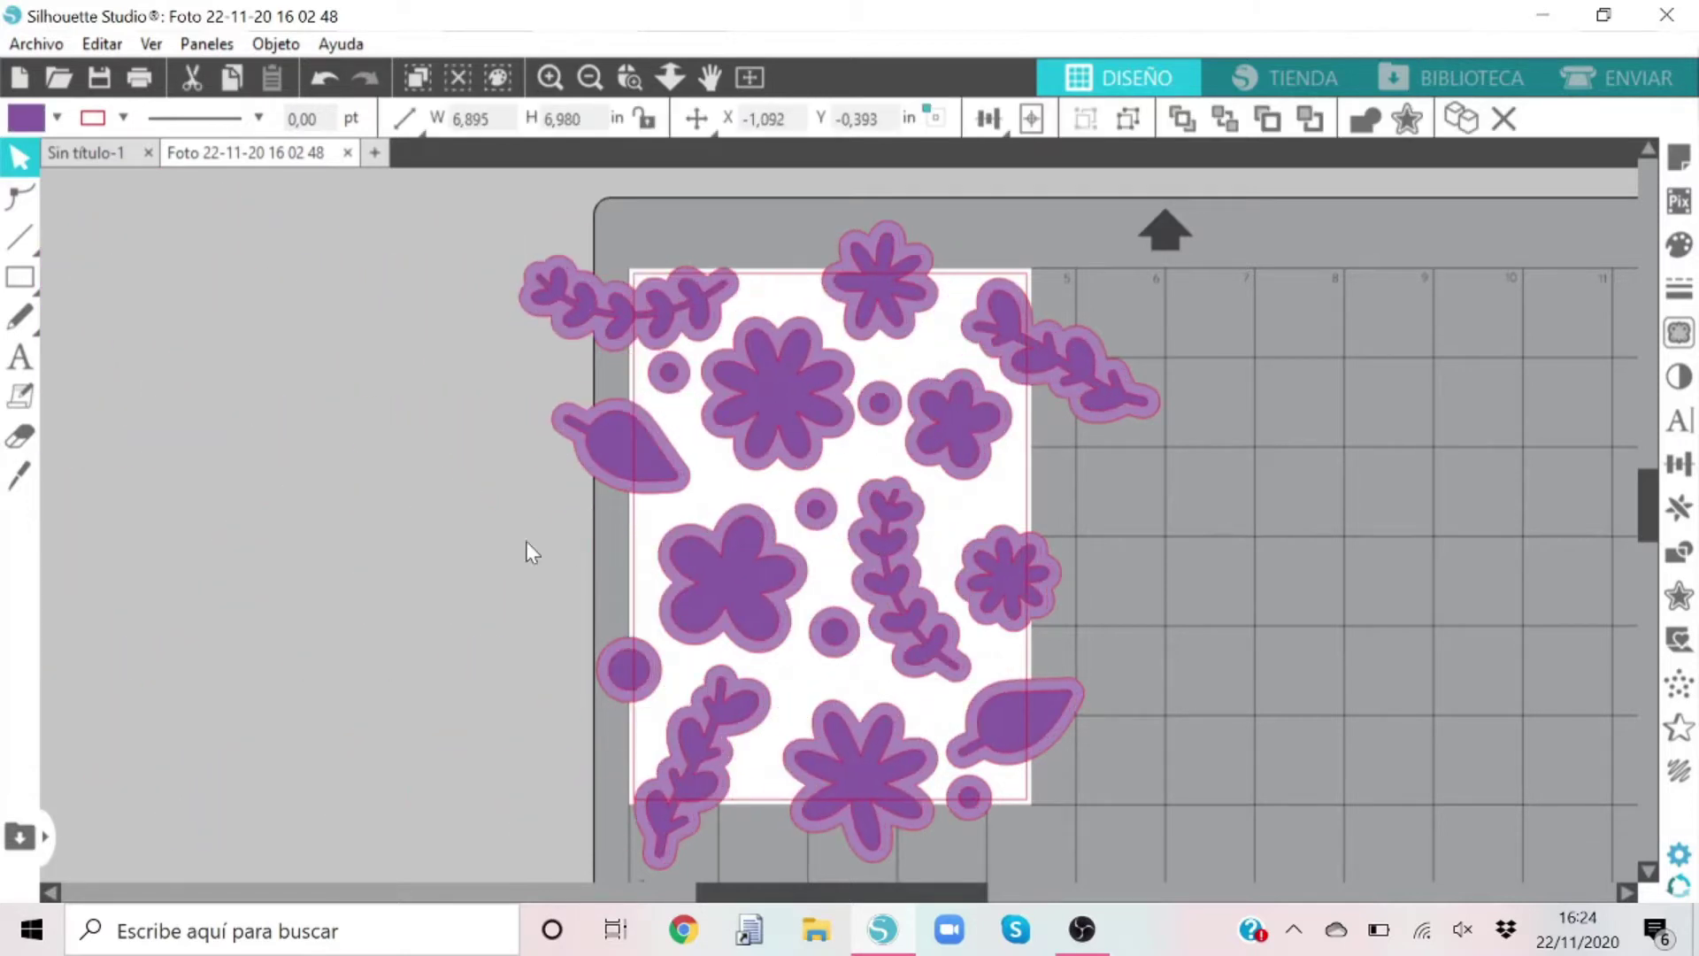
Move the light purple offset shapes off the page, separating them from the dark purple floral group
{"action": "left_click_drag", "start_coordinate": [556, 326], "coordinate": [39, 589]}
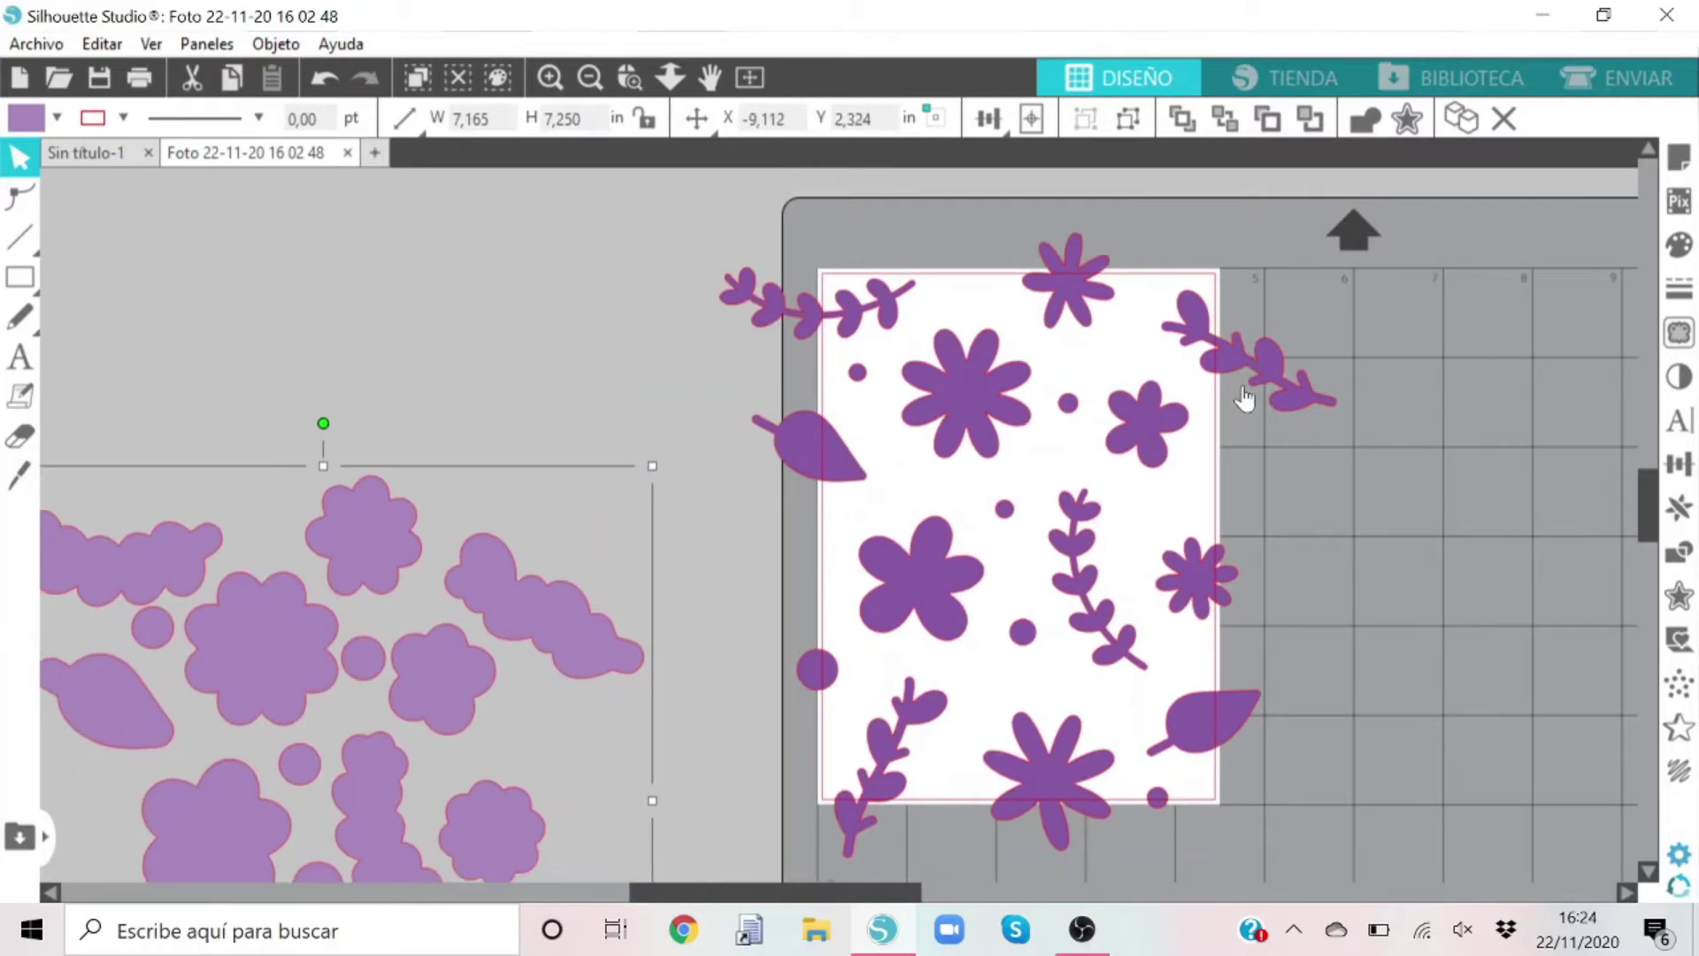